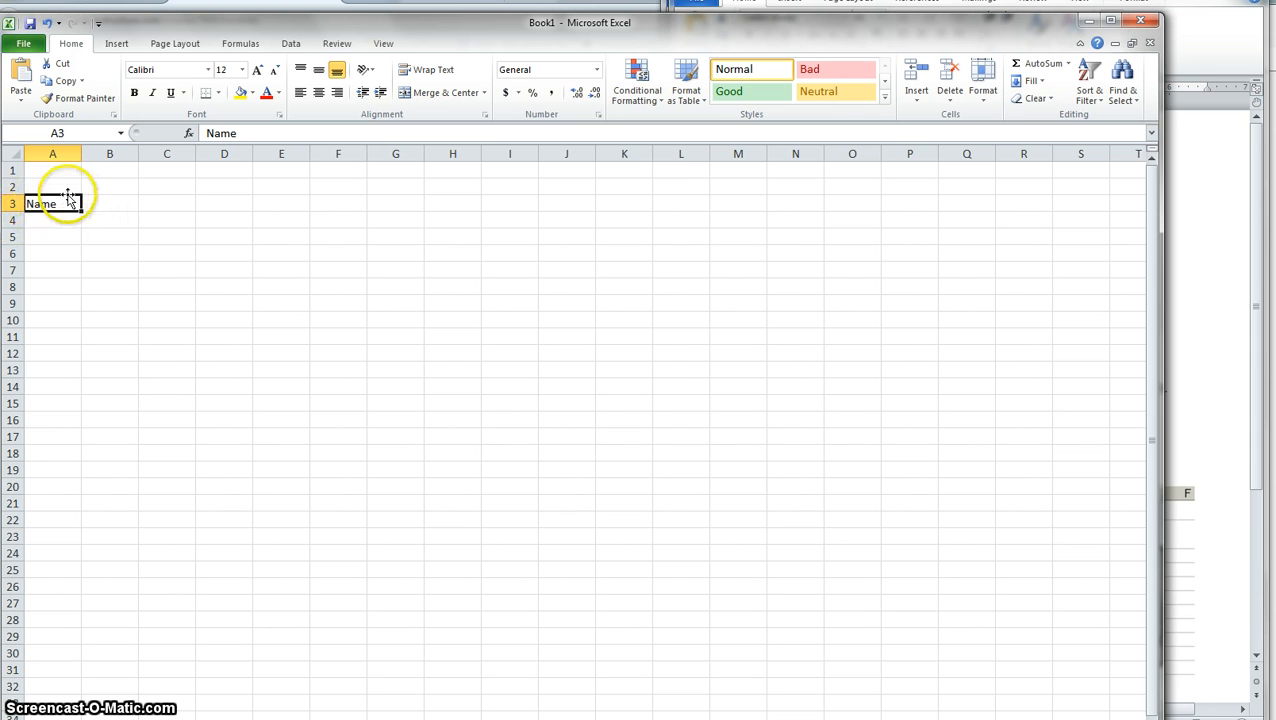
Clear the text from cell A3 of the blank worksheet.
{"action": "left_click", "coordinate": [75, 133]}
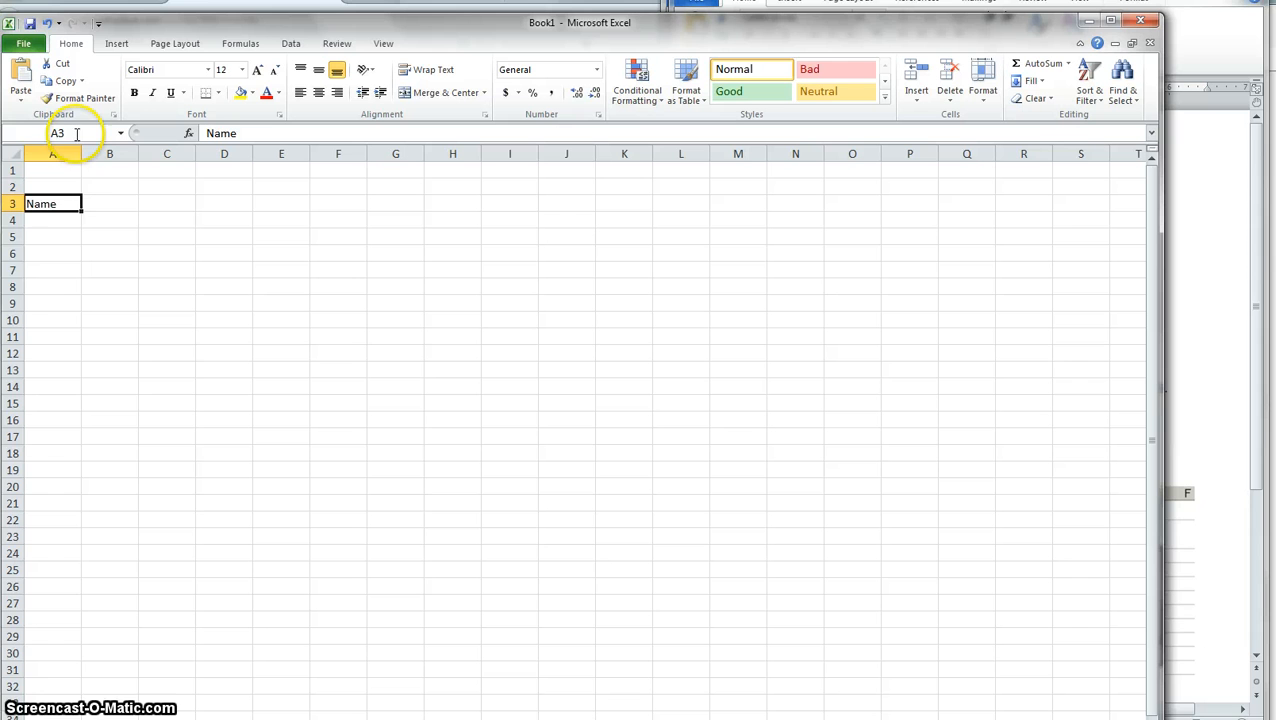
{"action": "left_click", "coordinate": [63, 236]}
{"action": "left_click", "coordinate": [60, 204]}
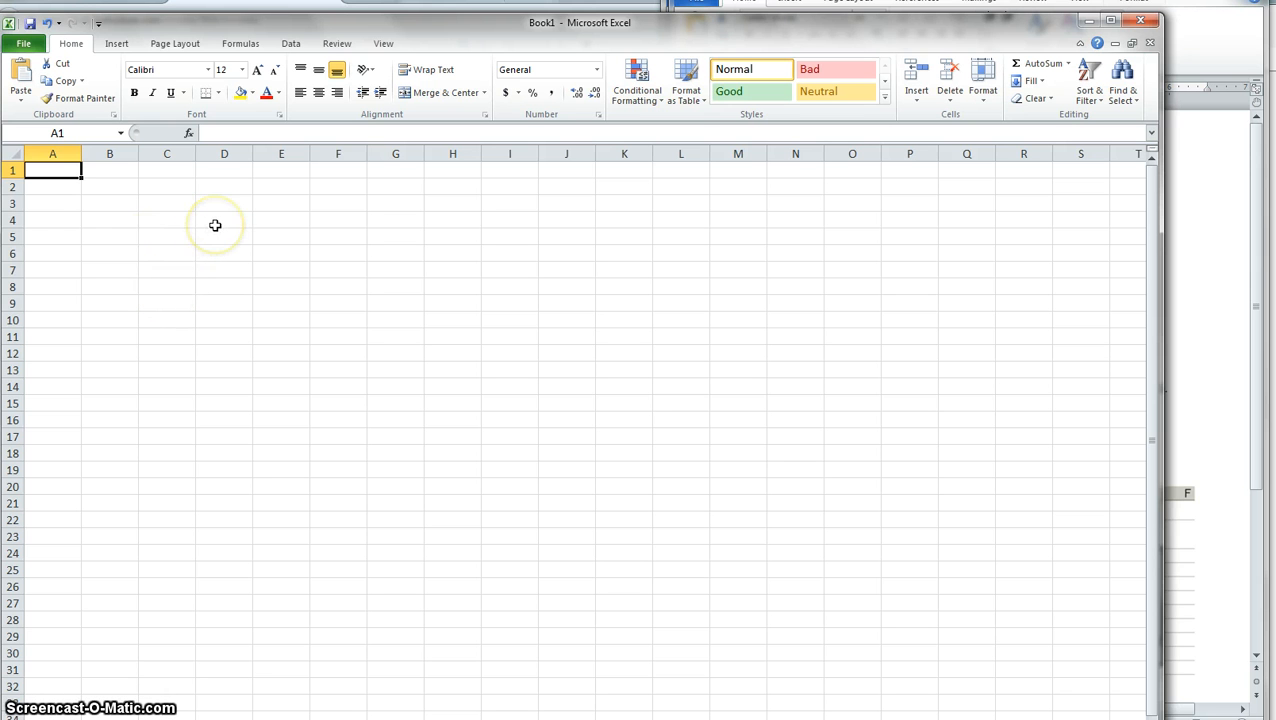
Bring up the Sales for the Month-2 and stationery order-3 Word documents and move their windows so both are reachable.
{"action": "left_click", "coordinate": [1228, 182]}
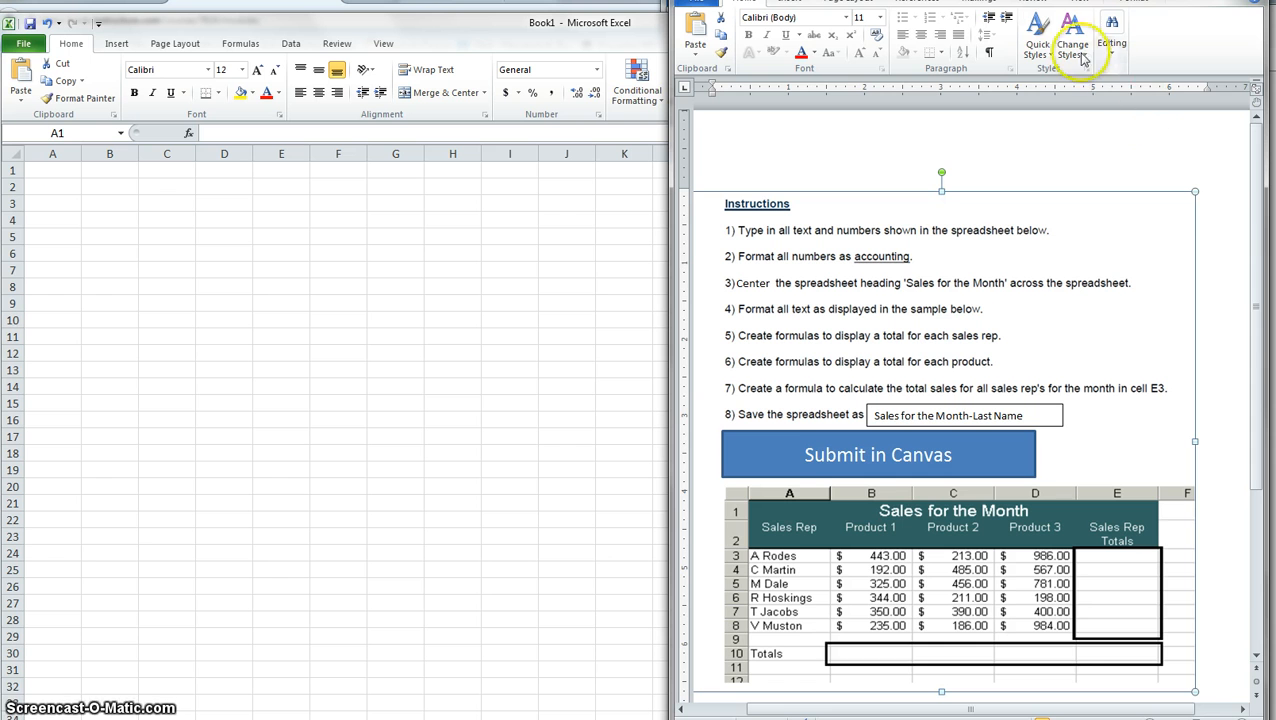
{"action": "left_click_drag", "start_coordinate": [1000, 0], "coordinate": [925, 6]}
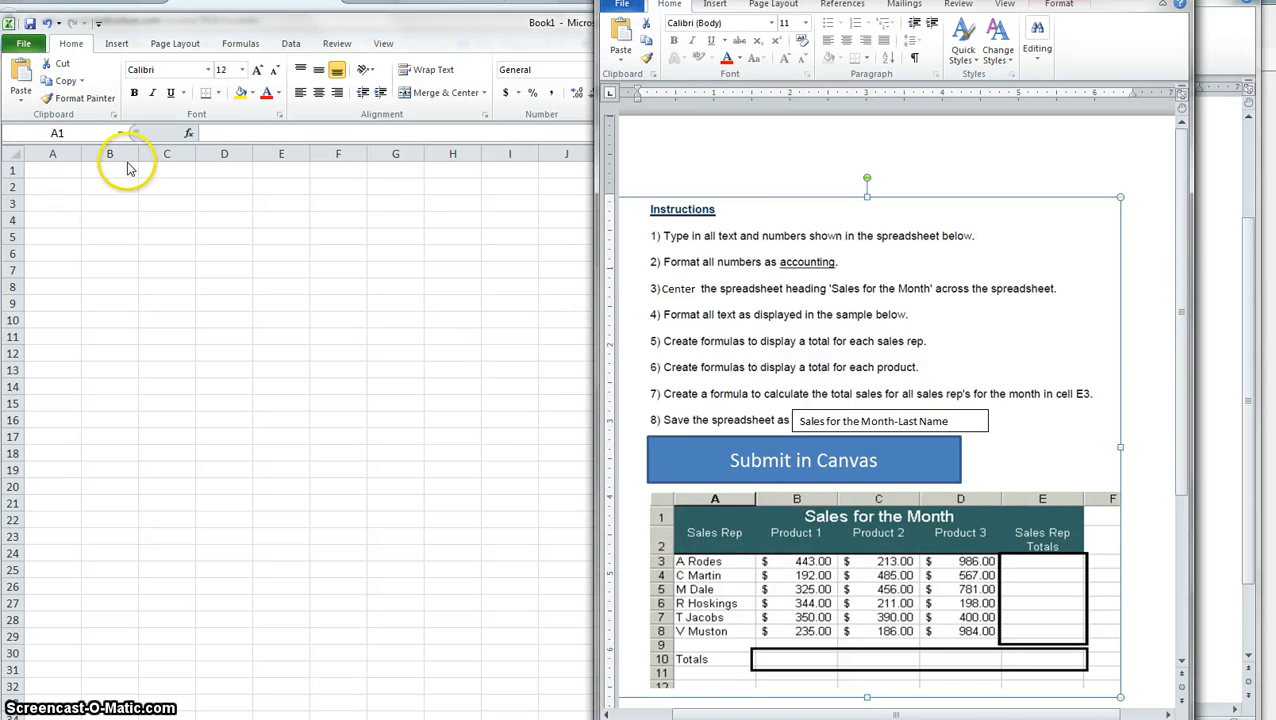
{"action": "left_click", "coordinate": [68, 169]}
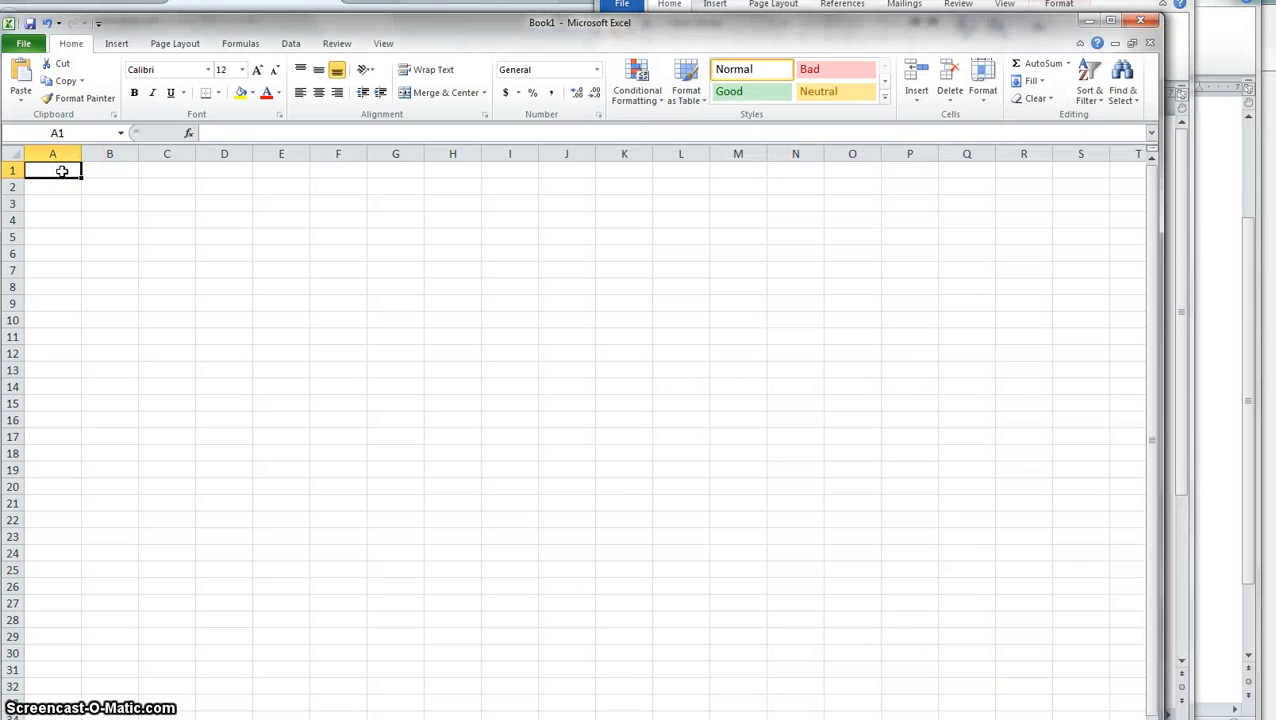
{"action": "left_click", "coordinate": [1245, 208]}
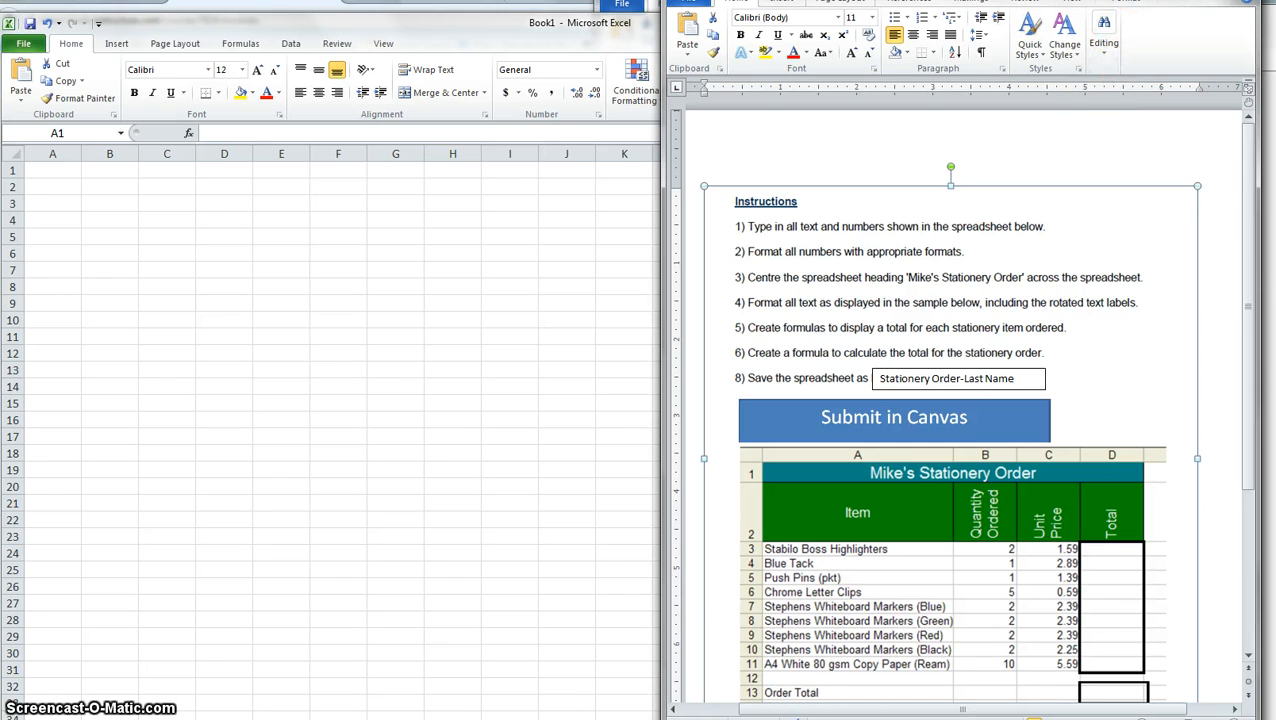
{"action": "left_click_drag", "start_coordinate": [800, 0], "coordinate": [783, 94]}
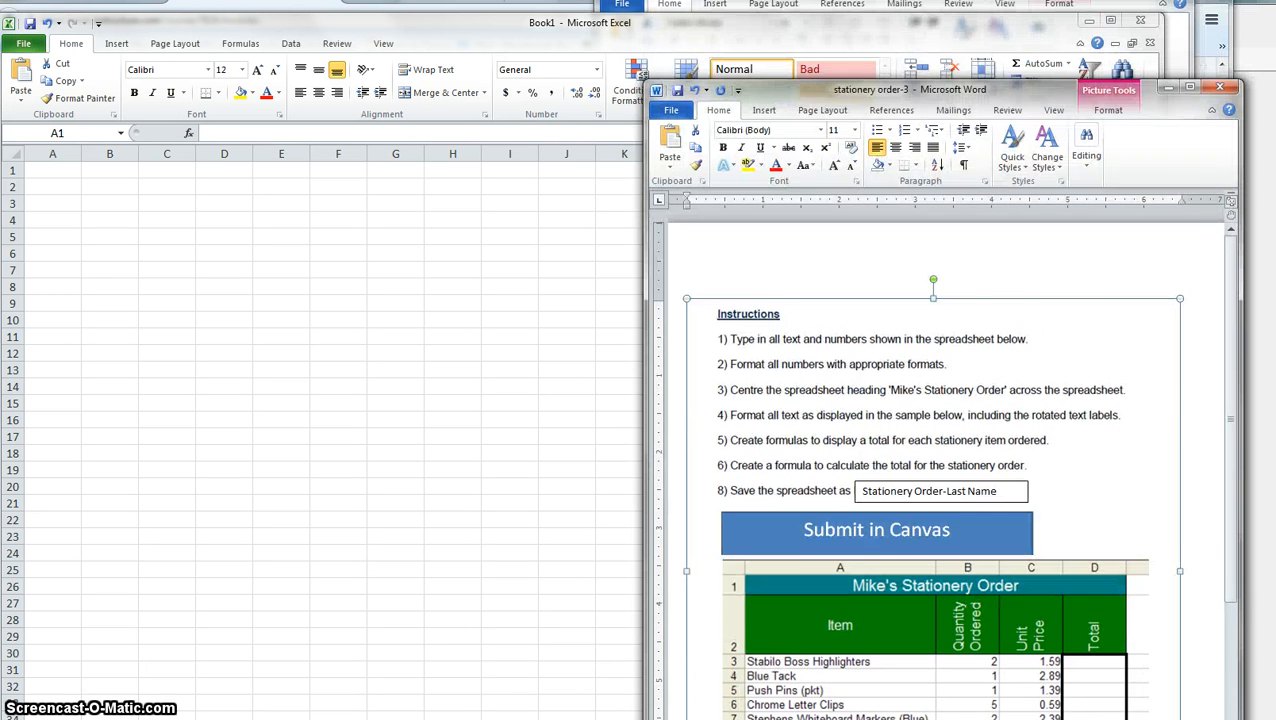
{"action": "left_click_drag", "start_coordinate": [754, 0], "coordinate": [625, 48]}
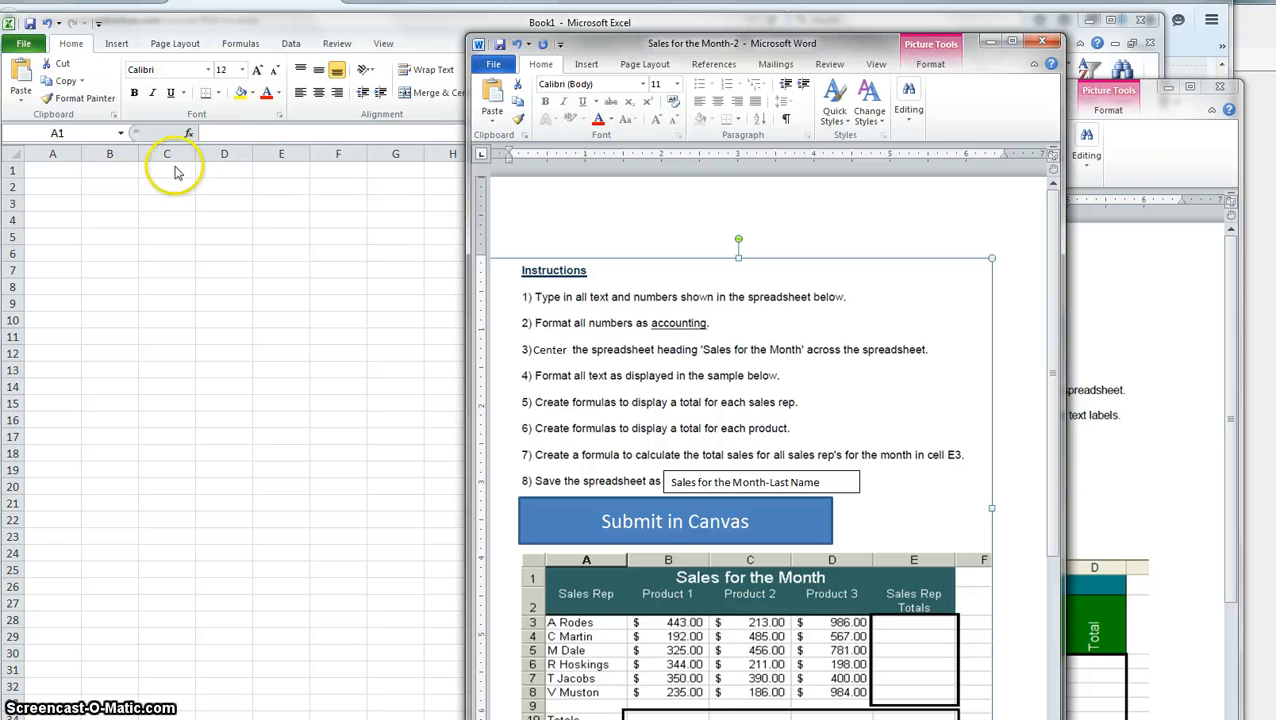
Narrow the Book1 workbook window and place the Sales for the Month-2 document beside it without overlap.
{"action": "left_click", "coordinate": [60, 172]}
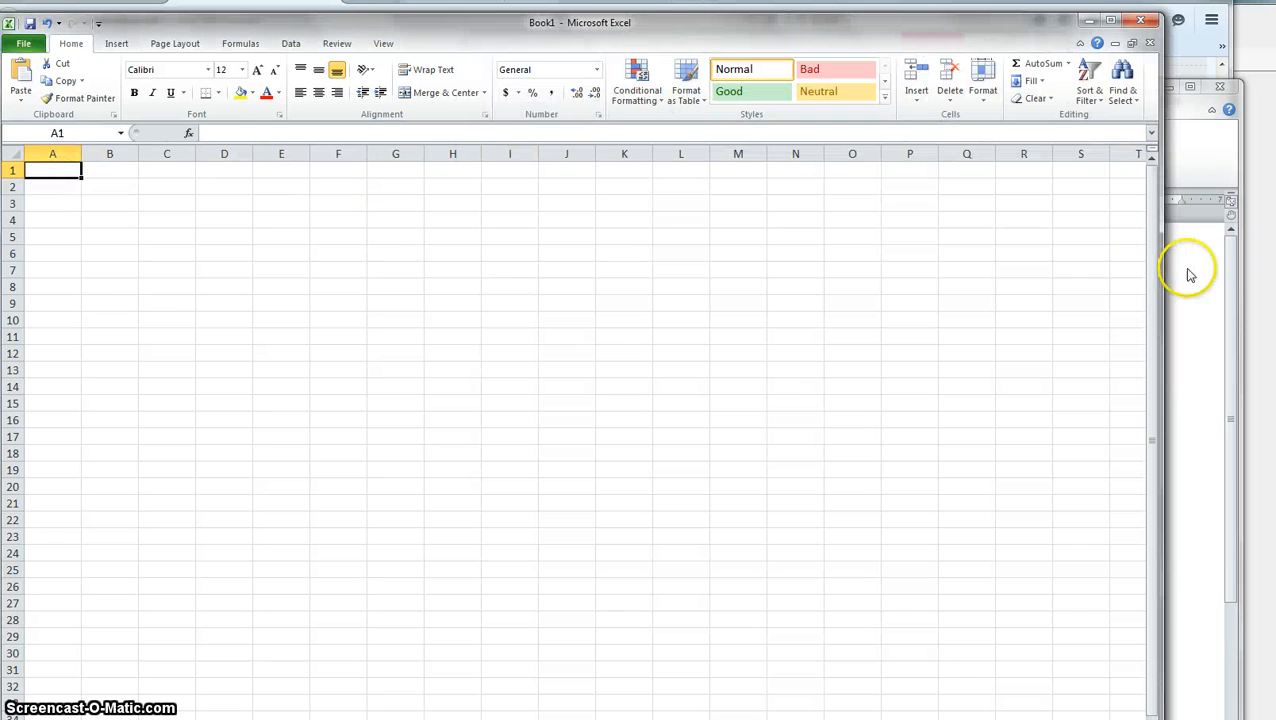
{"action": "left_click_drag", "start_coordinate": [1159, 262], "coordinate": [549, 260]}
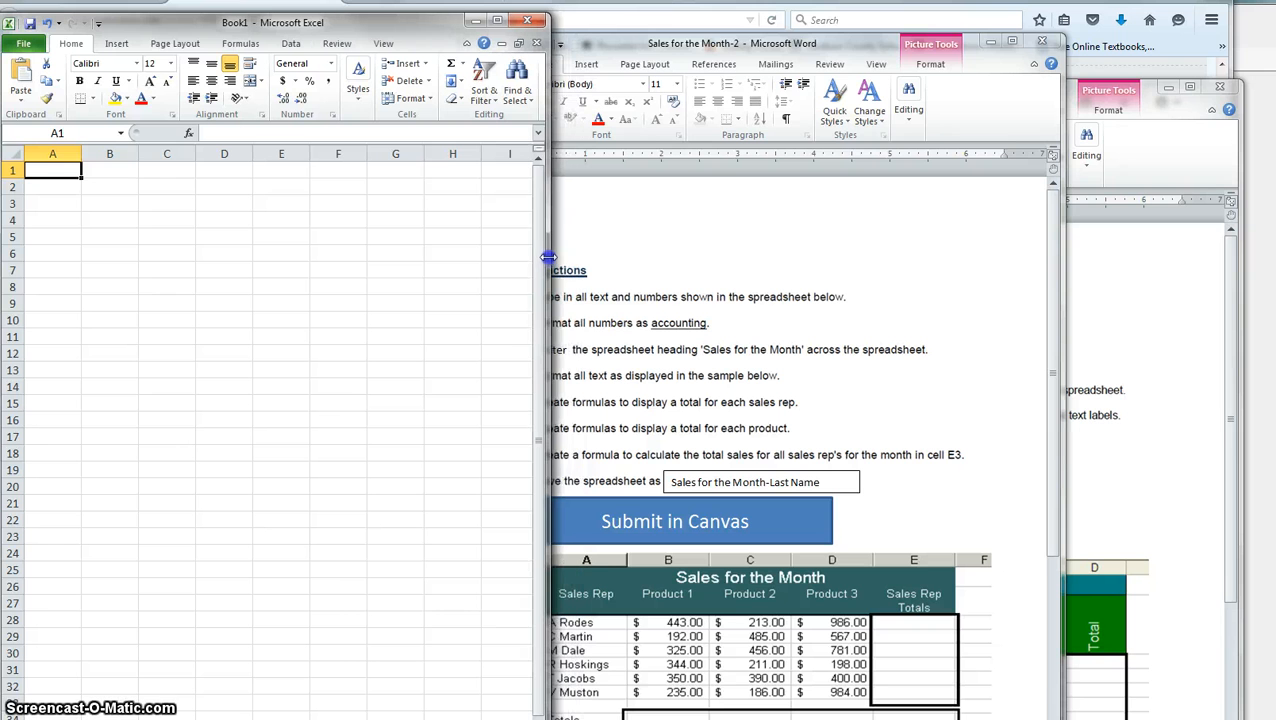
{"action": "left_click_drag", "start_coordinate": [880, 52], "coordinate": [1060, 17]}
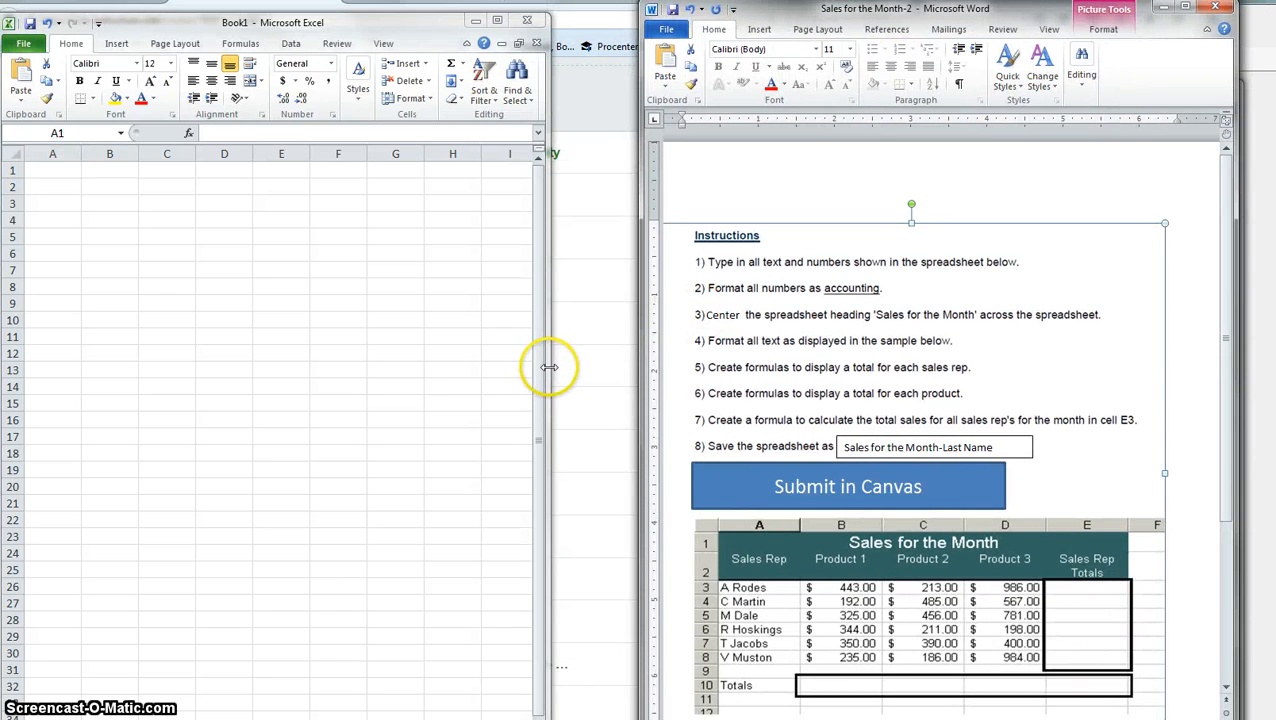
{"action": "left_click_drag", "start_coordinate": [550, 365], "coordinate": [622, 361]}
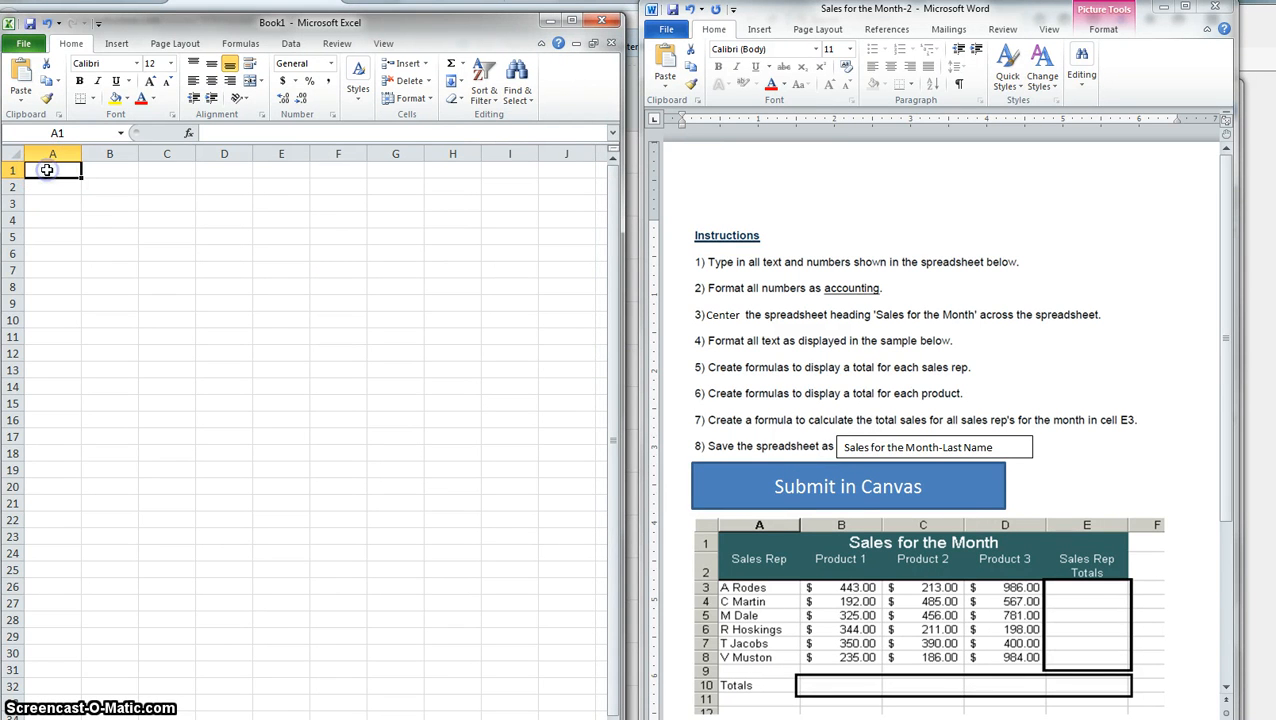
Enter the title "Sales for the Month" in cell A1 and the heading "Sales Rep" in A2.
{"action": "type", "text": "Sal"}
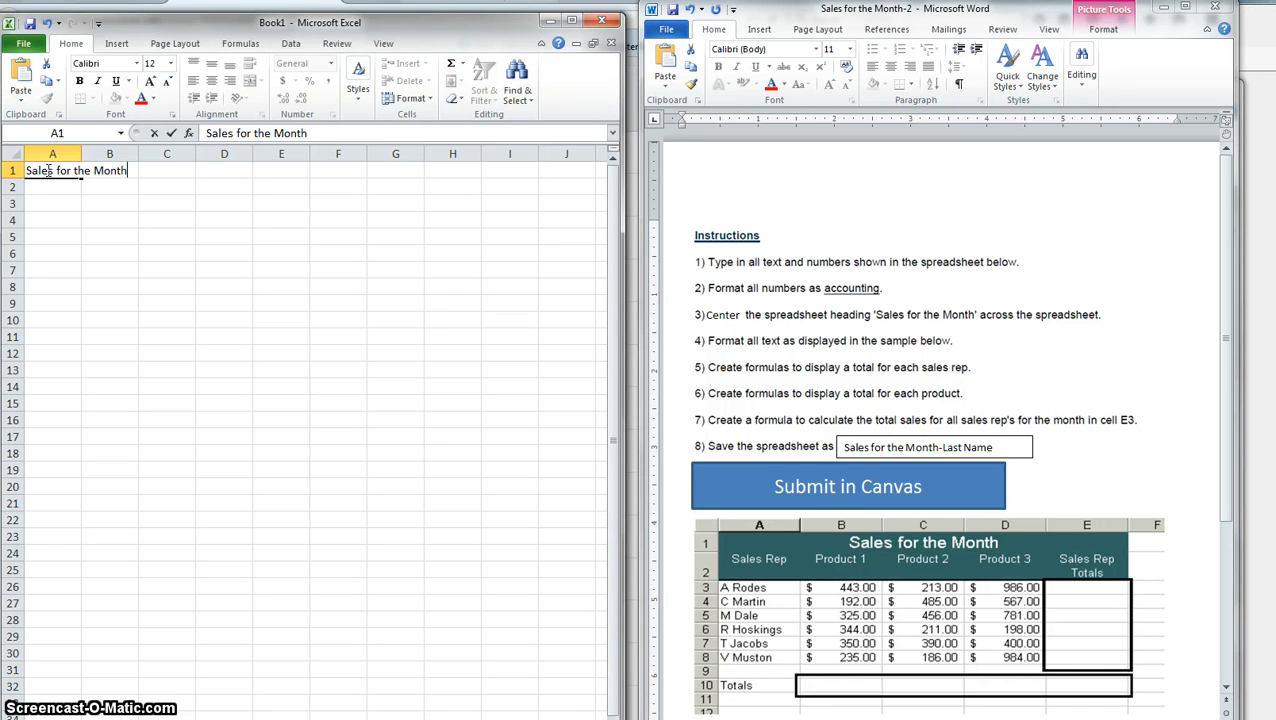
{"action": "type", "text": "es for the Month"}
{"action": "key", "text": "Return"}
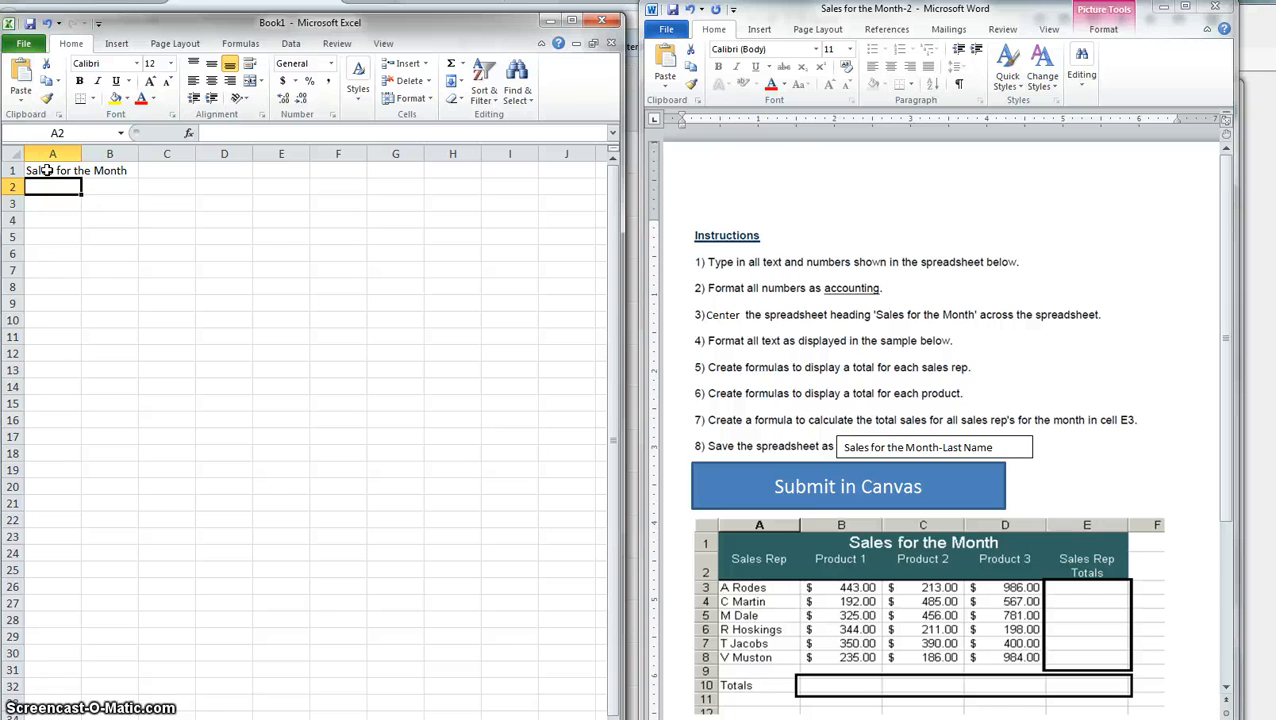
{"action": "type", "text": "Sales"}
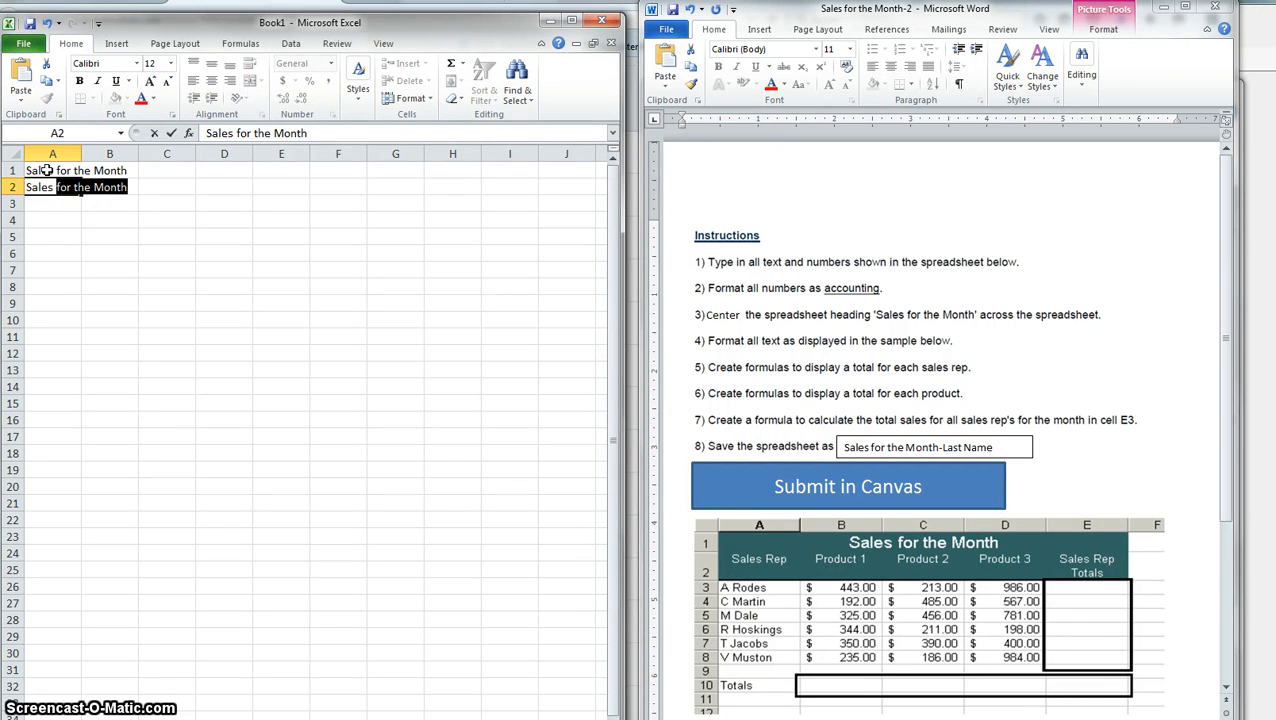
{"action": "type", "text": " Rep"}
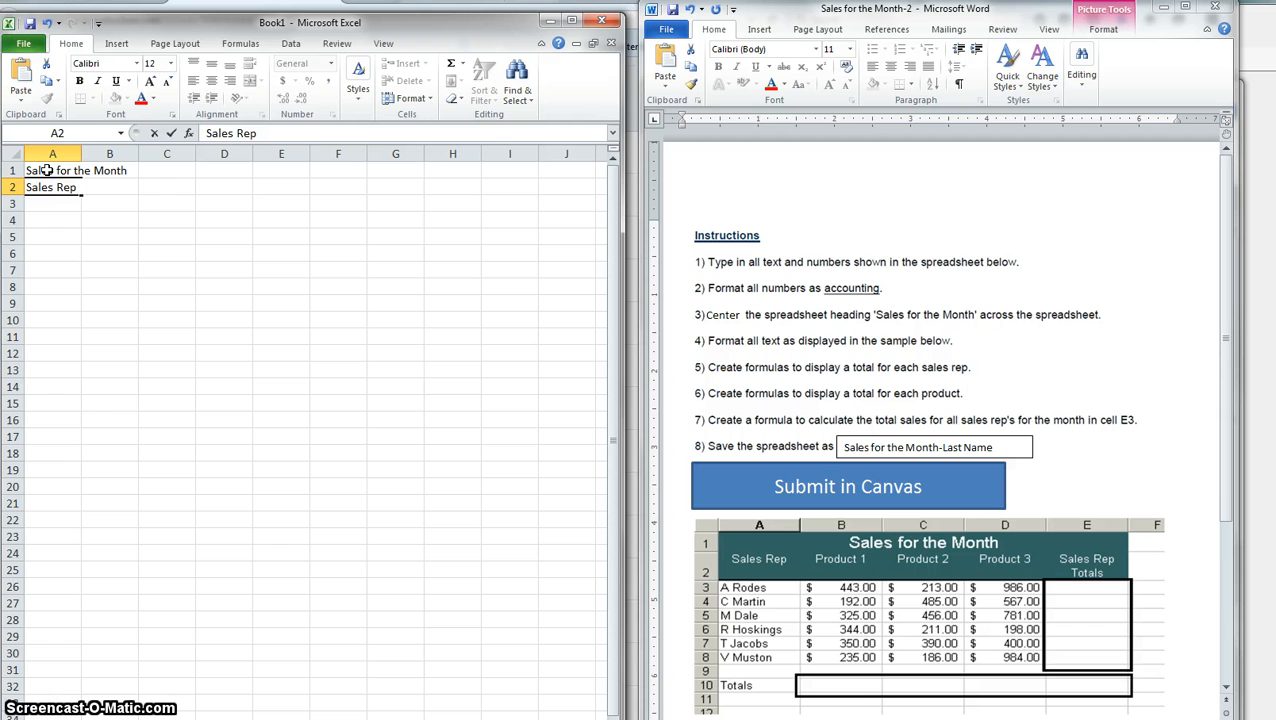
{"action": "key", "text": "Tab"}
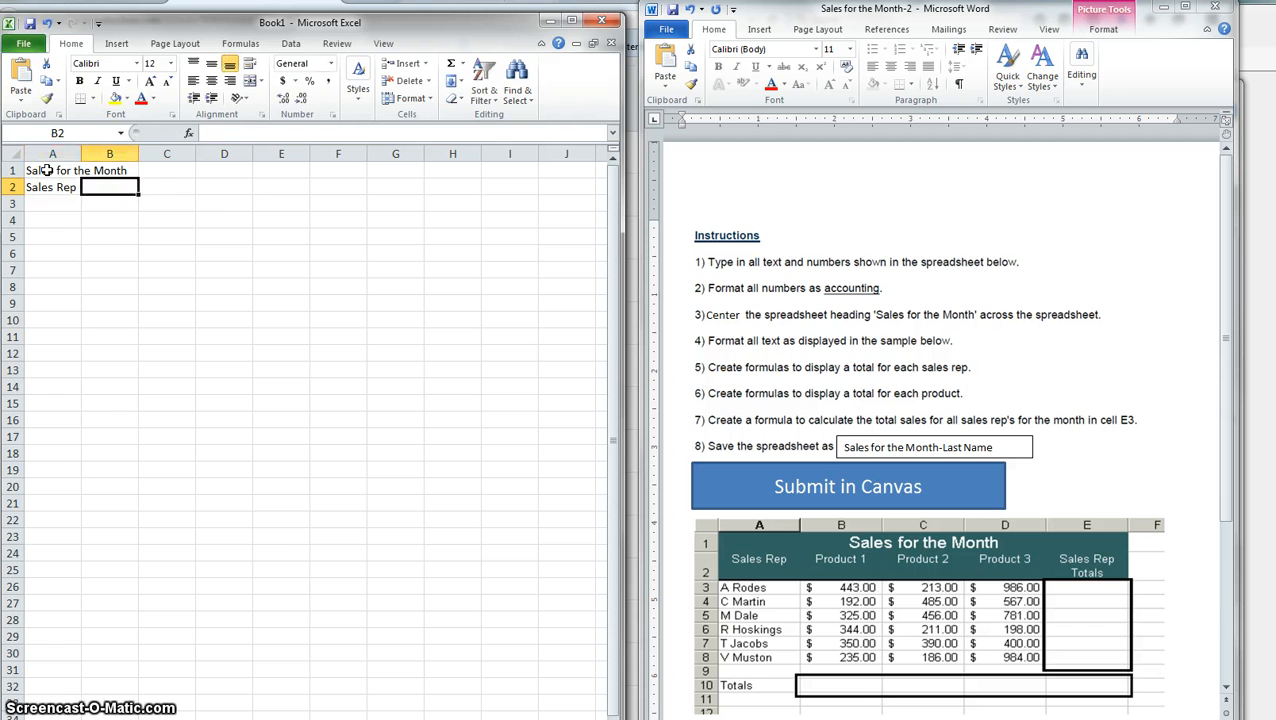
Enter the column headings "Product 1", "Product 2" and "Product 3" in cells B2, C2 and D2.
{"action": "type", "text": "P"}
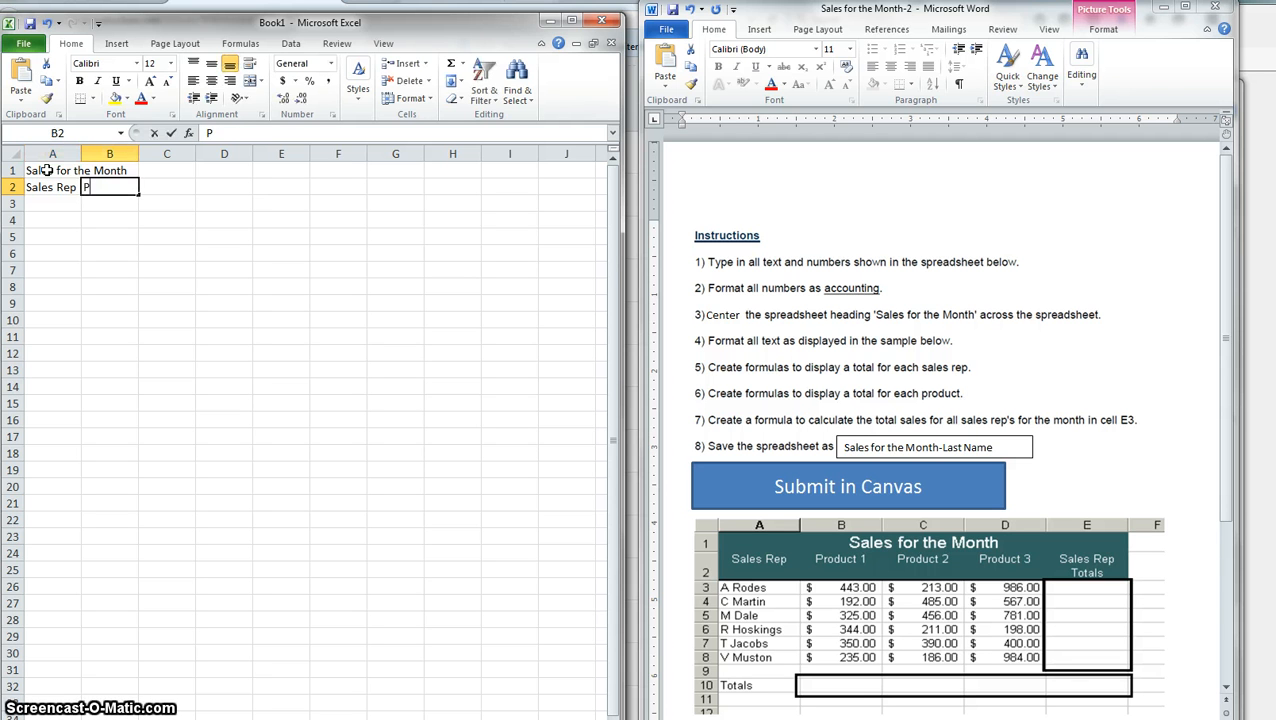
{"action": "type", "text": "roduct"}
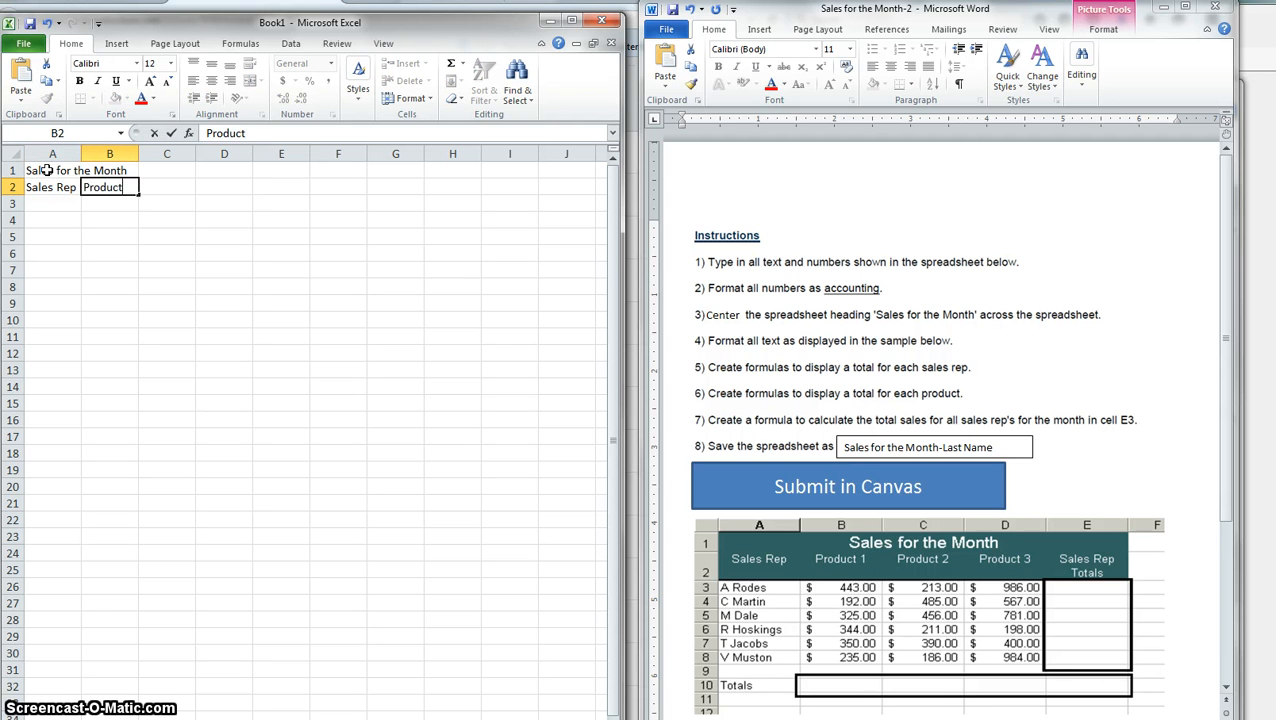
{"action": "type", "text": " 1"}
{"action": "key", "text": "Tab"}
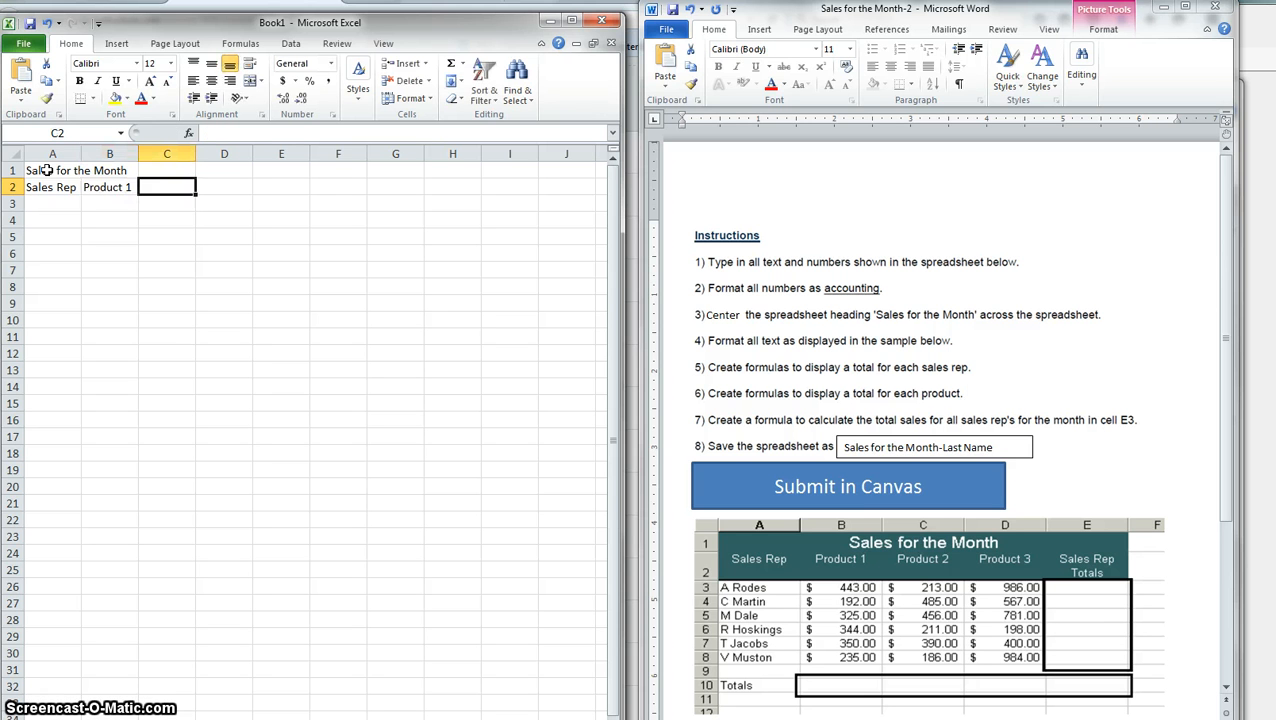
{"action": "type", "text": "Product"}
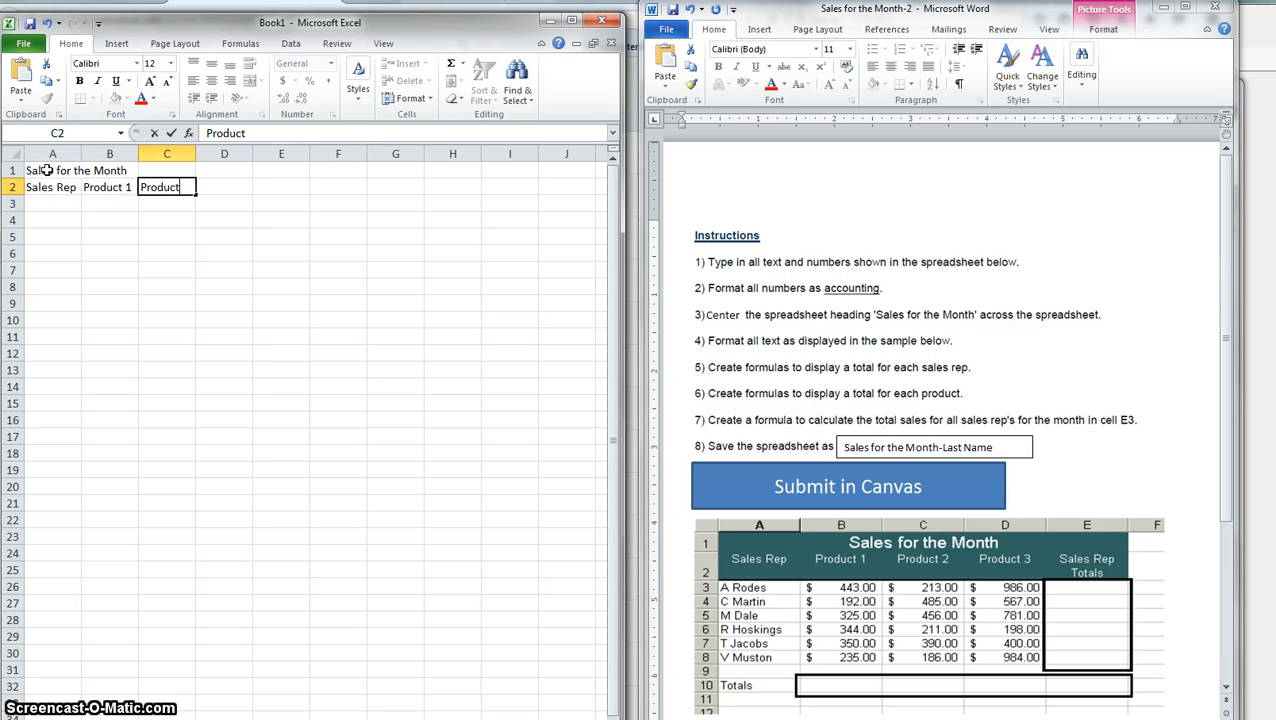
{"action": "type", "text": " 2"}
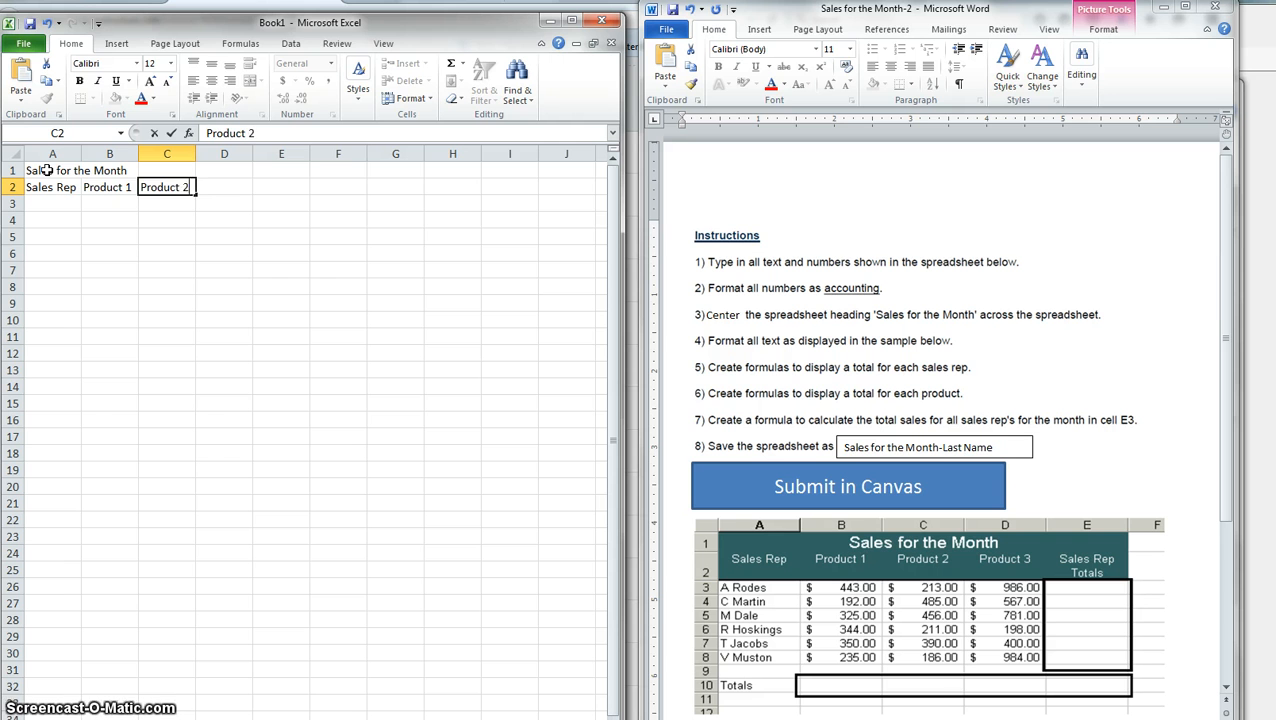
{"action": "key", "text": "Tab"}
{"action": "type", "text": "Pro"}
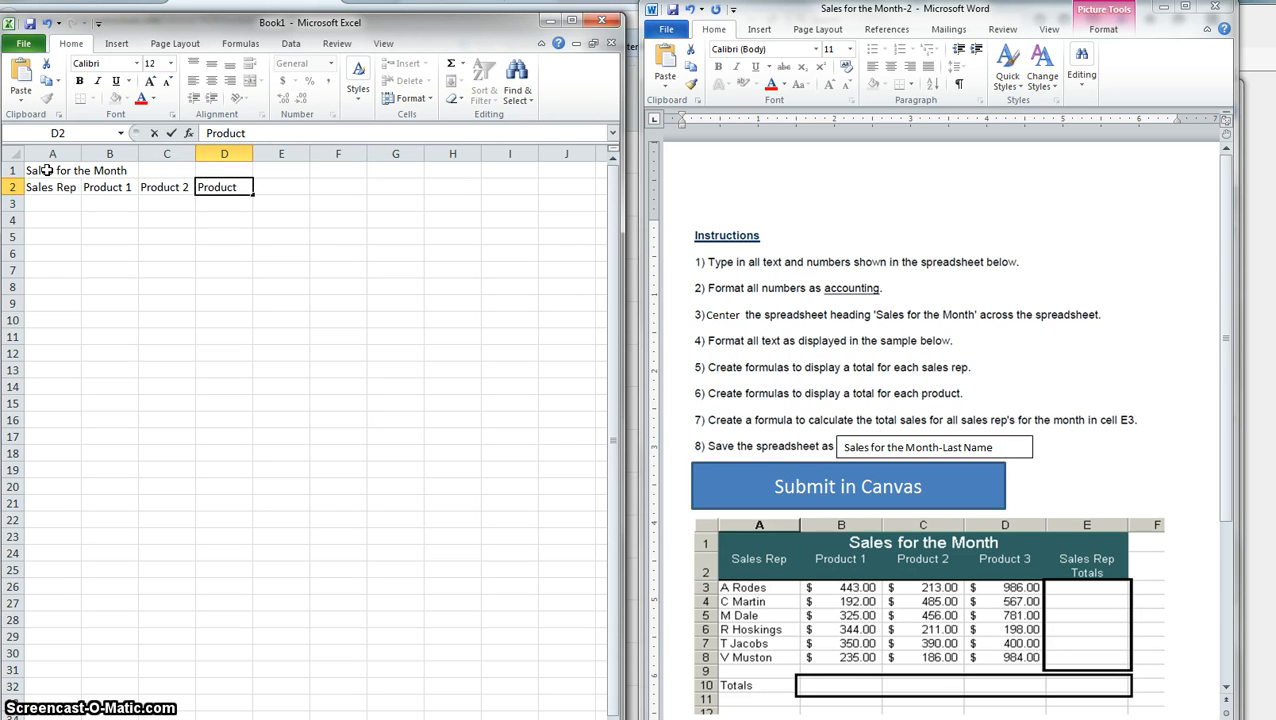
{"action": "key", "text": "Tab"}
Enter "Sales Rep Totals" in cell E2 with a line break before "Totals".
{"action": "type", "text": "Sa"}
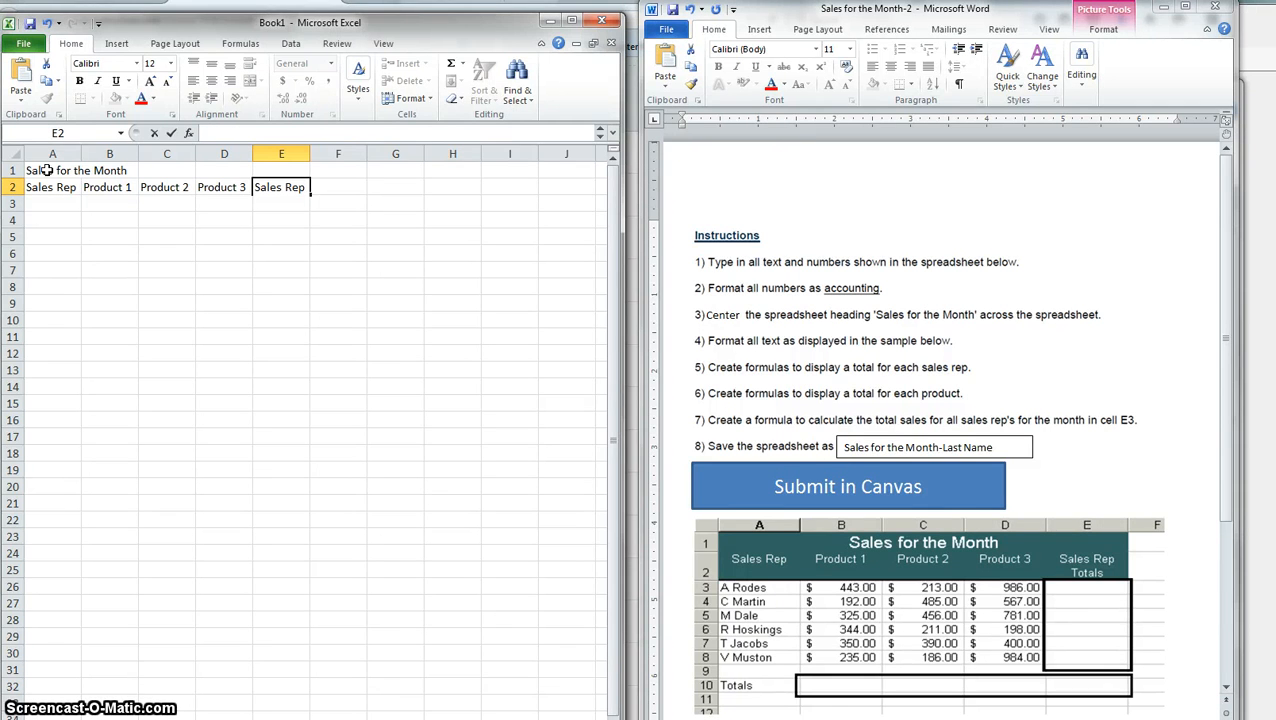
{"action": "type", "text": "Totals"}
{"action": "key", "text": "Return"}
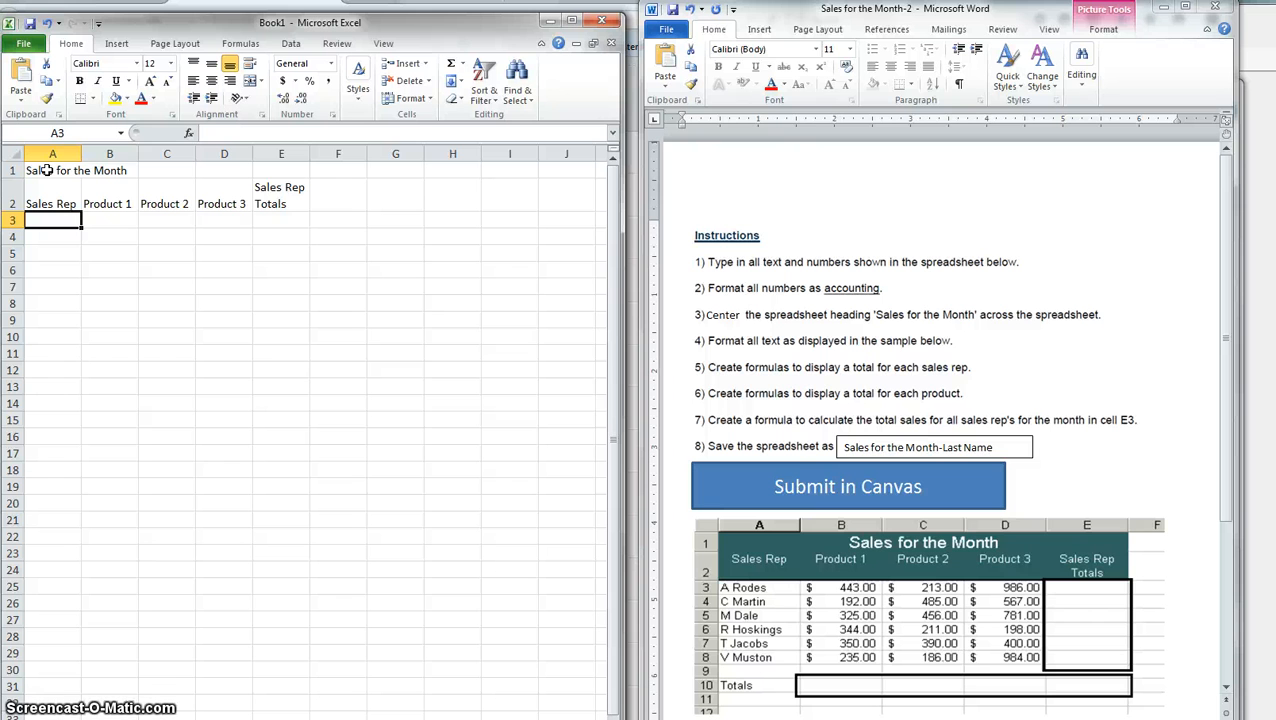
Check both lines of the wrapped heading in cell E2.
{"action": "left_click", "coordinate": [283, 203]}
{"action": "left_click", "coordinate": [269, 131]}
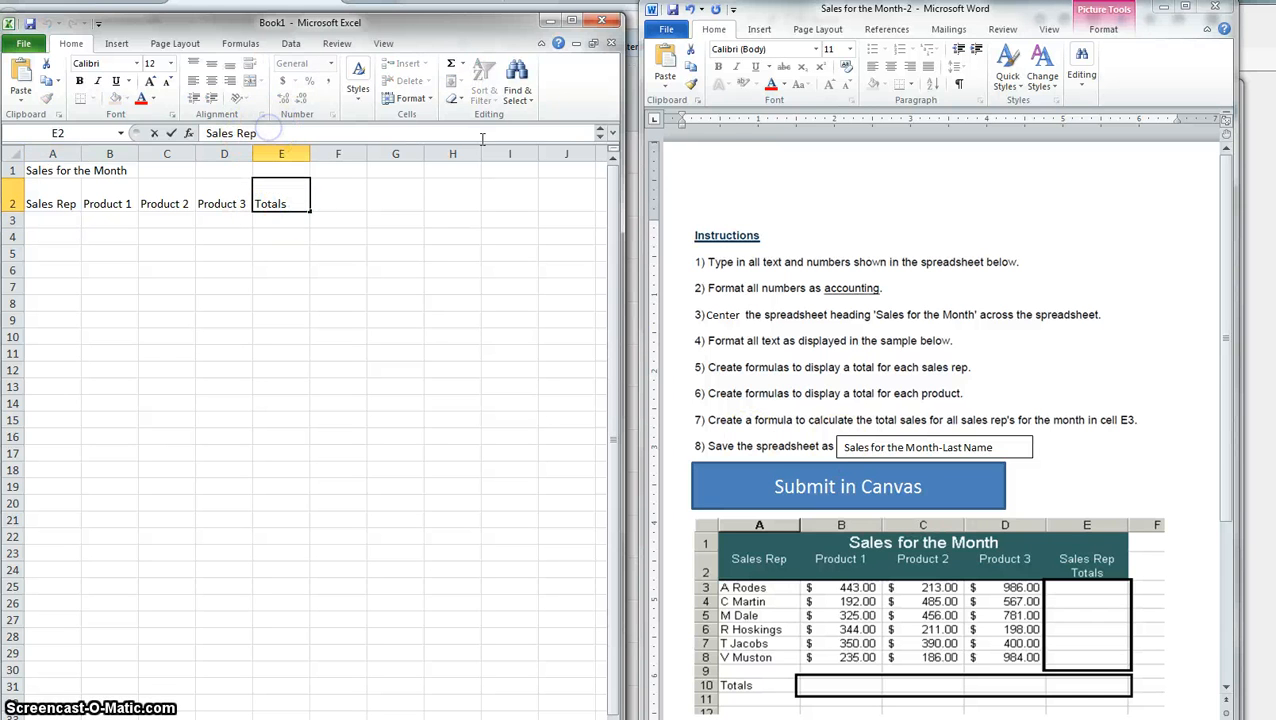
{"action": "left_click", "coordinate": [600, 138]}
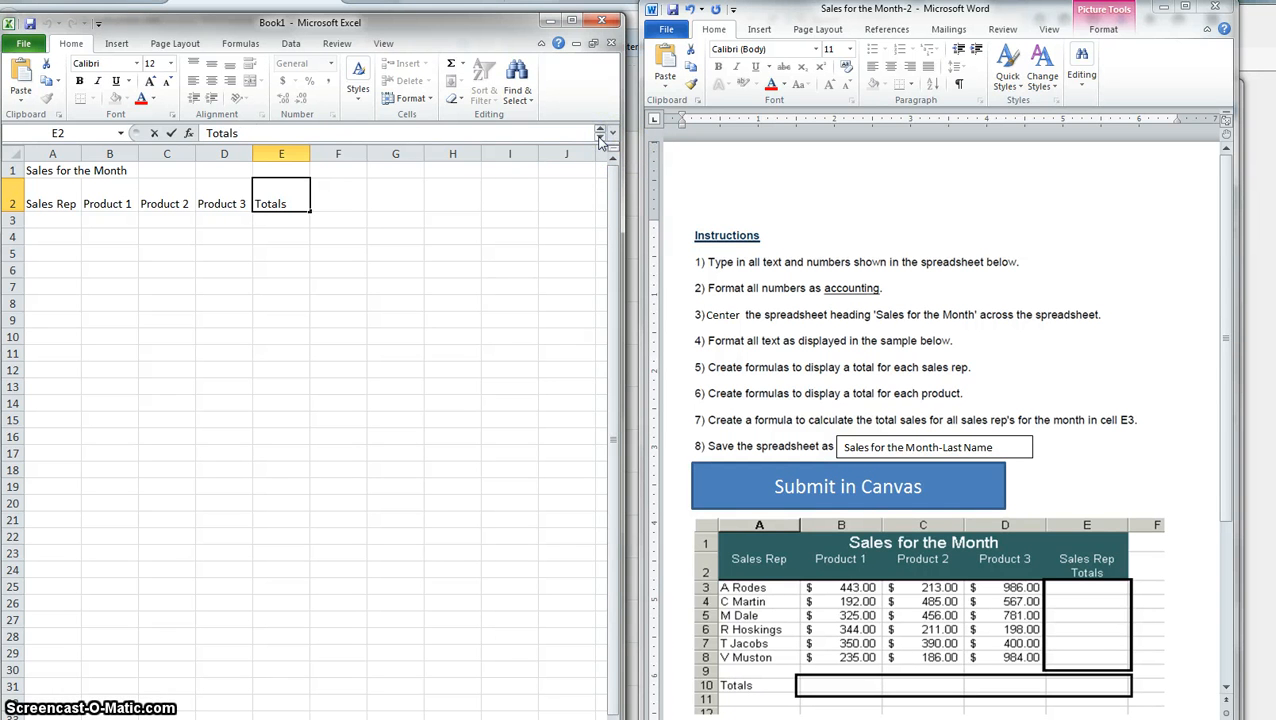
{"action": "left_click", "coordinate": [295, 197]}
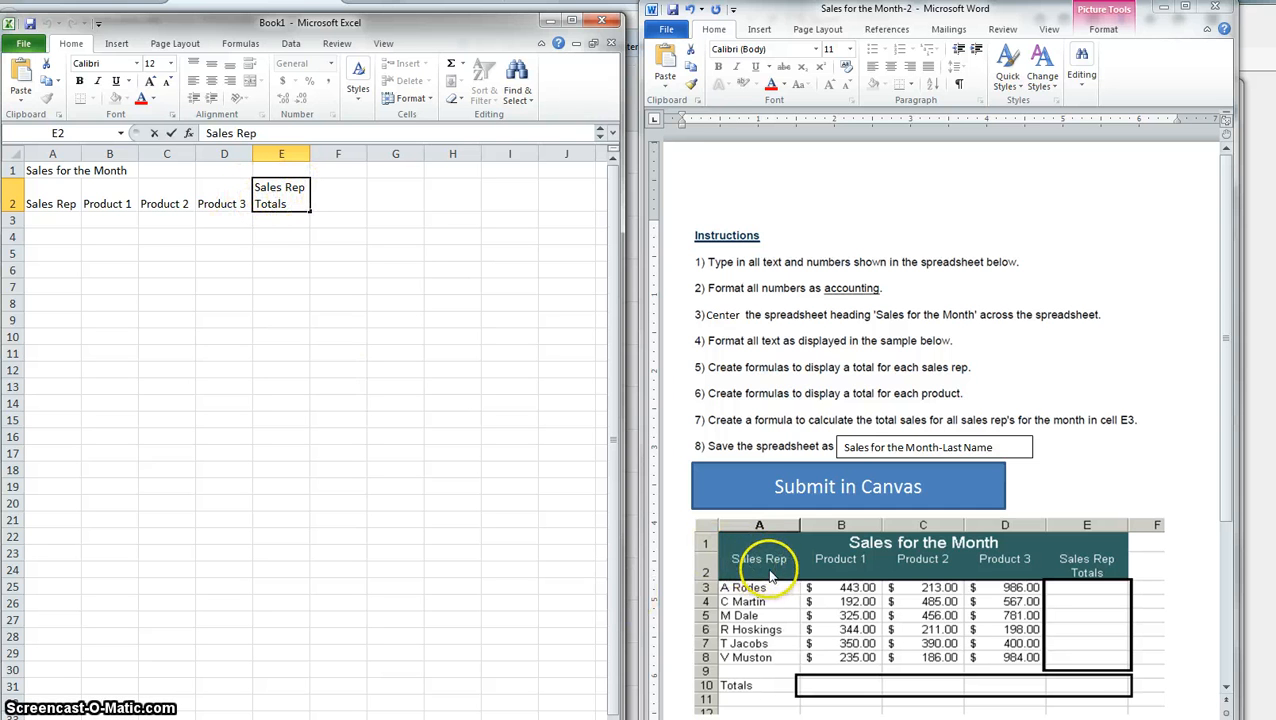
Centre the headings in A2:E2 horizontally and align them to the top of their cells.
{"action": "left_click", "coordinate": [51, 195]}
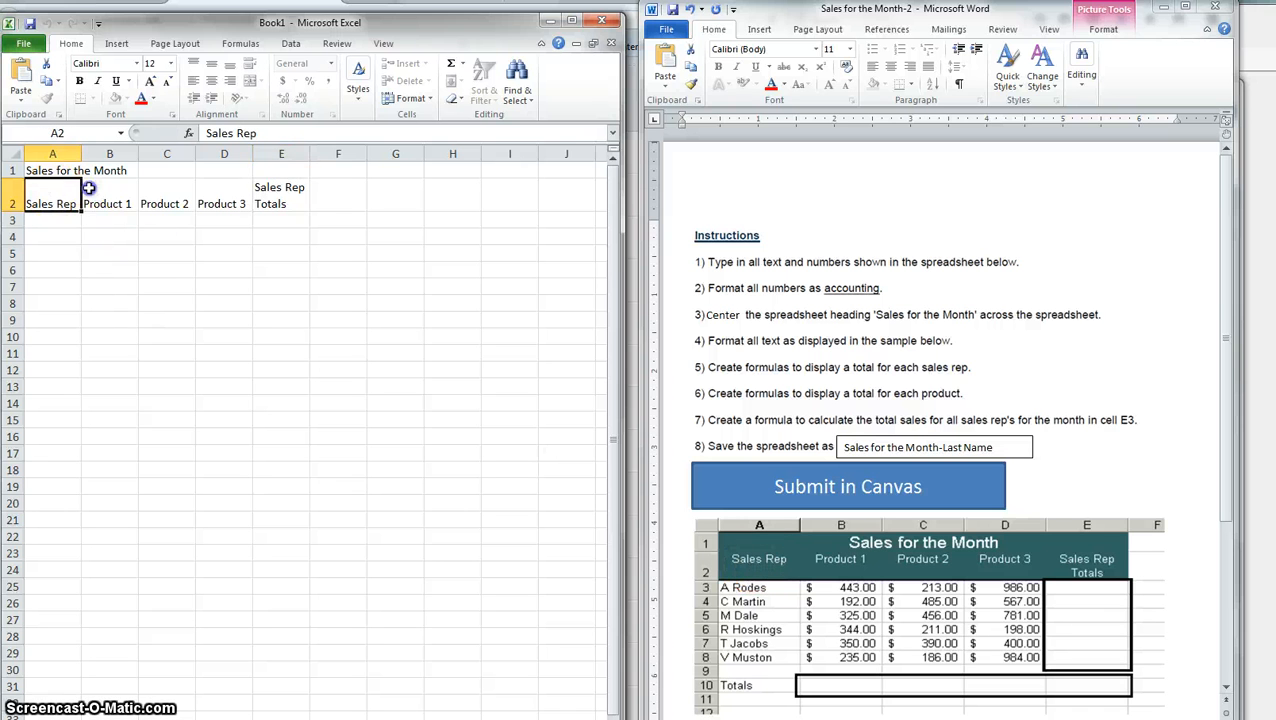
{"action": "left_click_drag", "start_coordinate": [89, 188], "coordinate": [283, 193]}
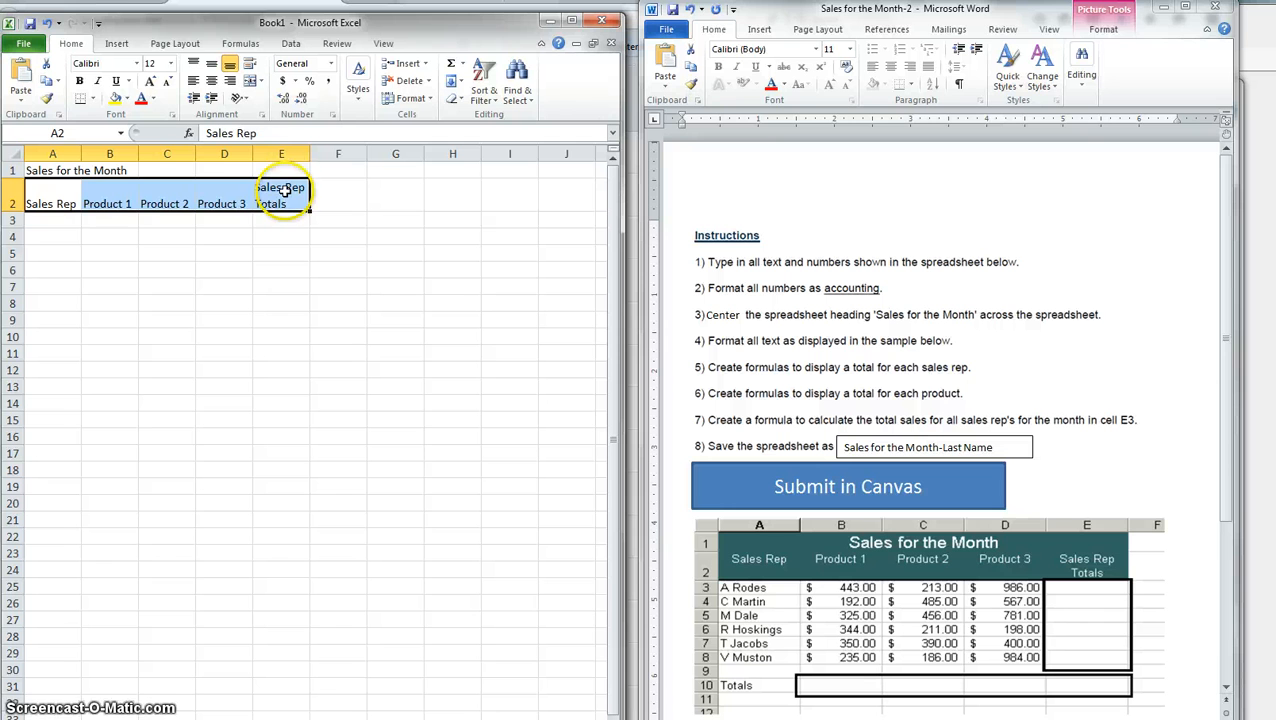
{"action": "left_click", "coordinate": [212, 82]}
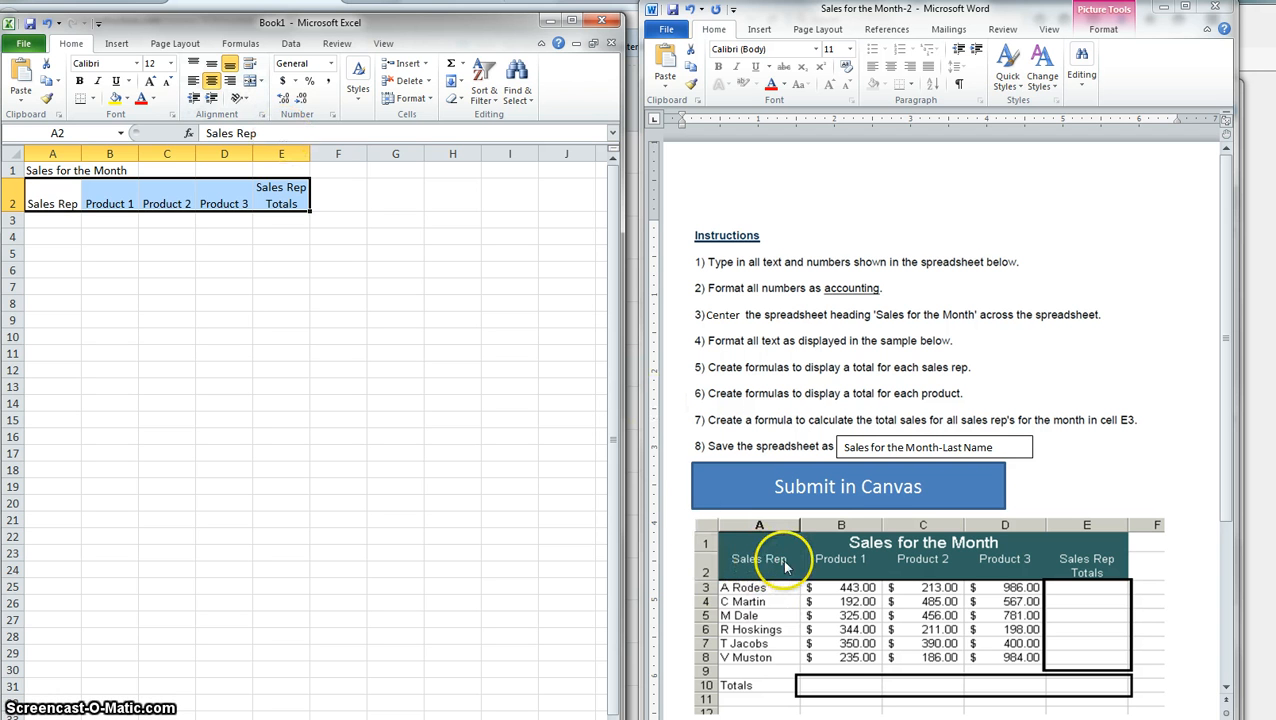
{"action": "left_click", "coordinate": [212, 66]}
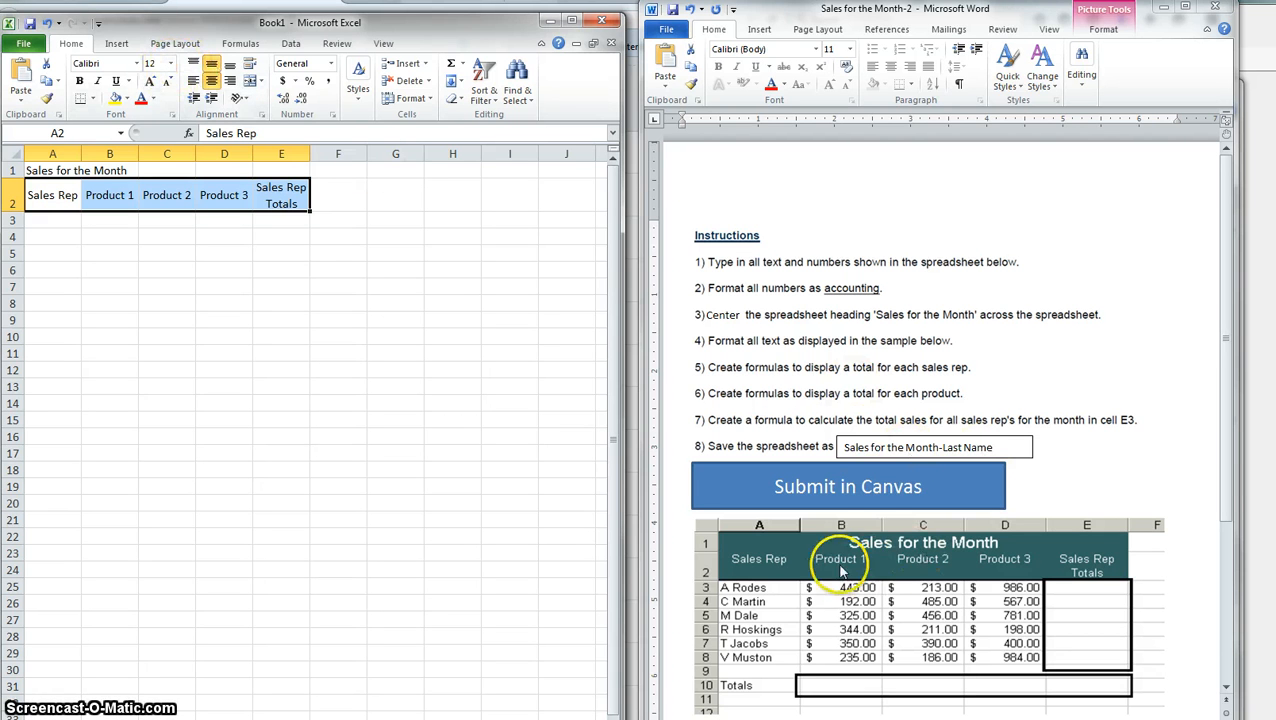
{"action": "left_click", "coordinate": [191, 66]}
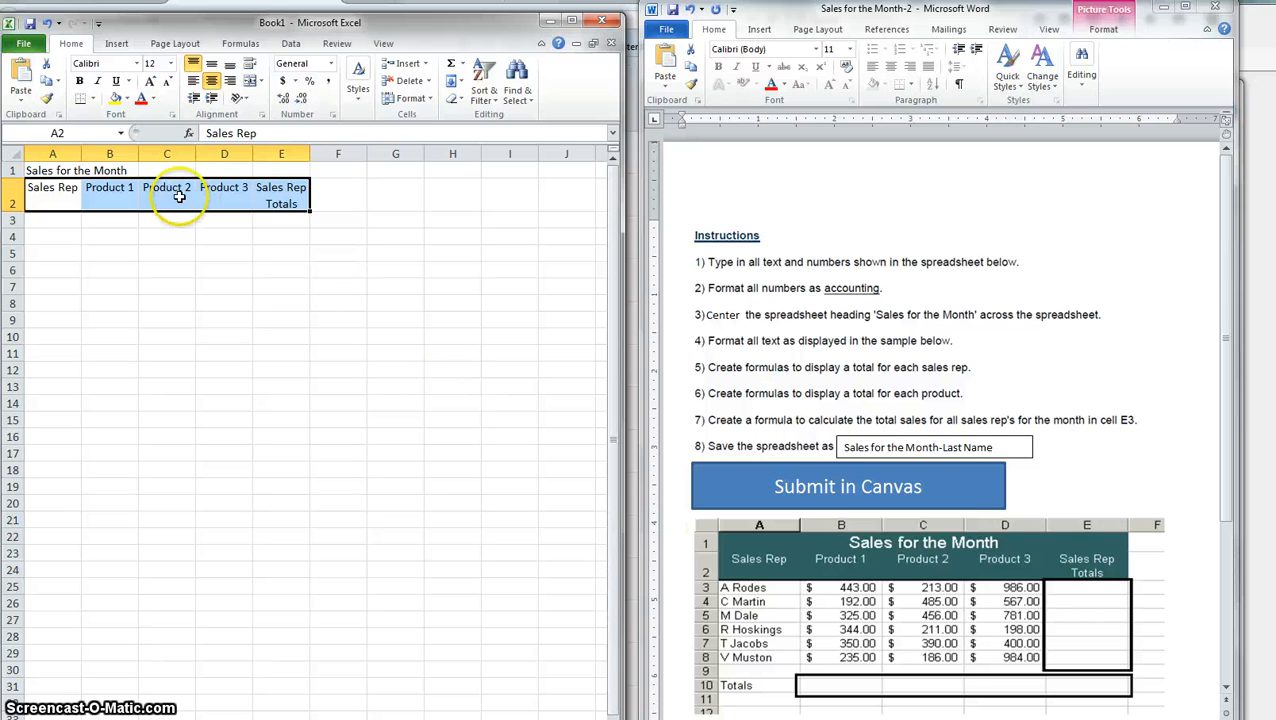
Widen column A to make room for the sales rep names.
{"action": "left_click", "coordinate": [62, 237]}
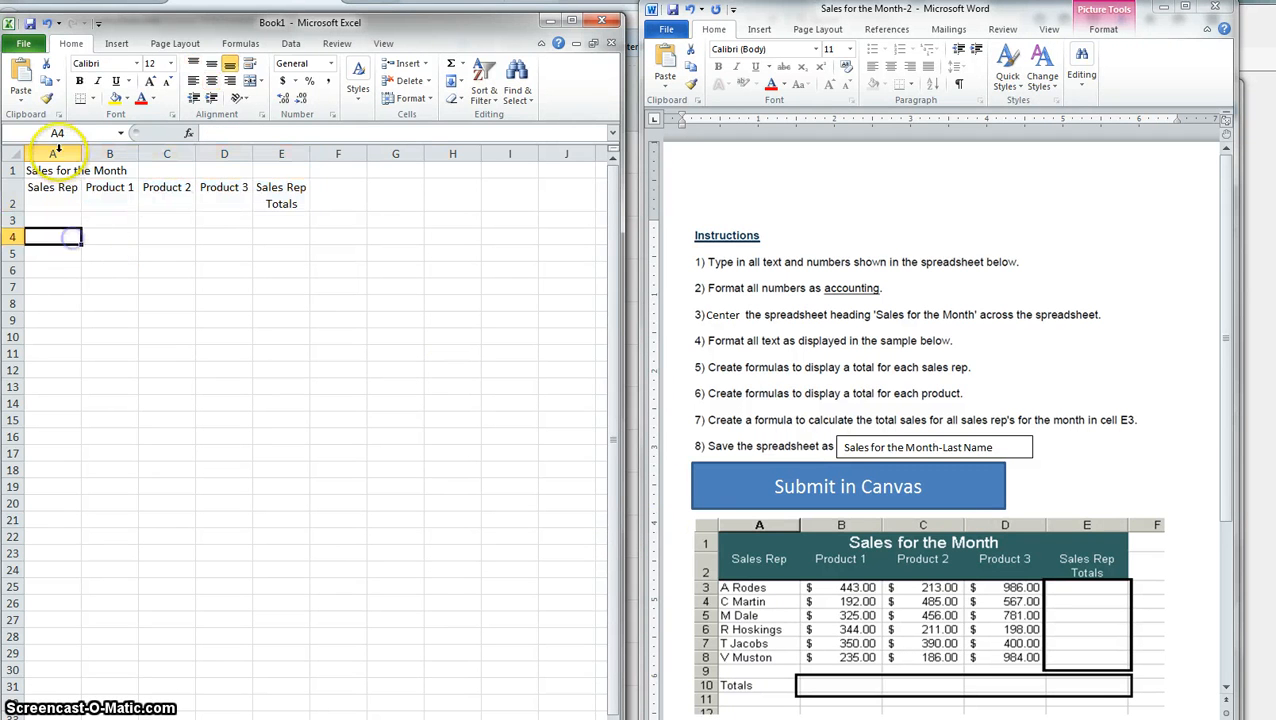
{"action": "left_click_drag", "start_coordinate": [84, 153], "coordinate": [125, 153]}
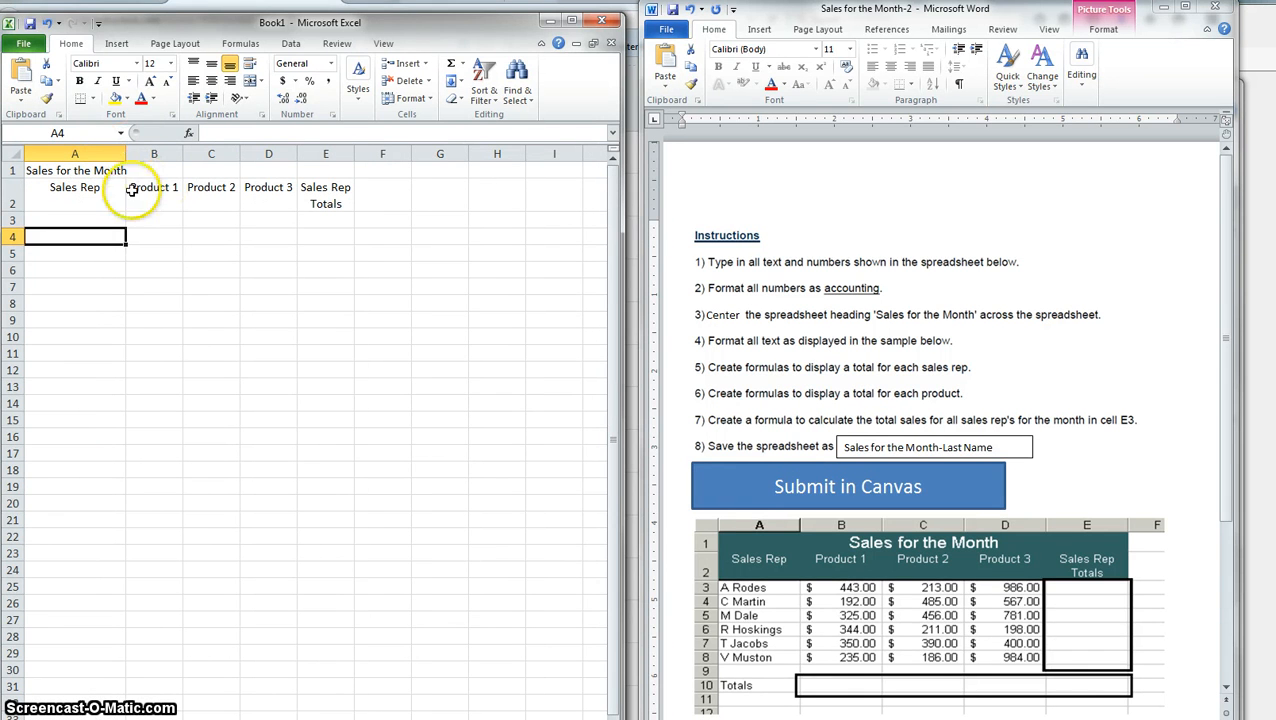
Set the width of columns A through E to 15.
{"action": "left_click", "coordinate": [108, 187]}
{"action": "left_click_drag", "start_coordinate": [108, 187], "coordinate": [325, 203]}
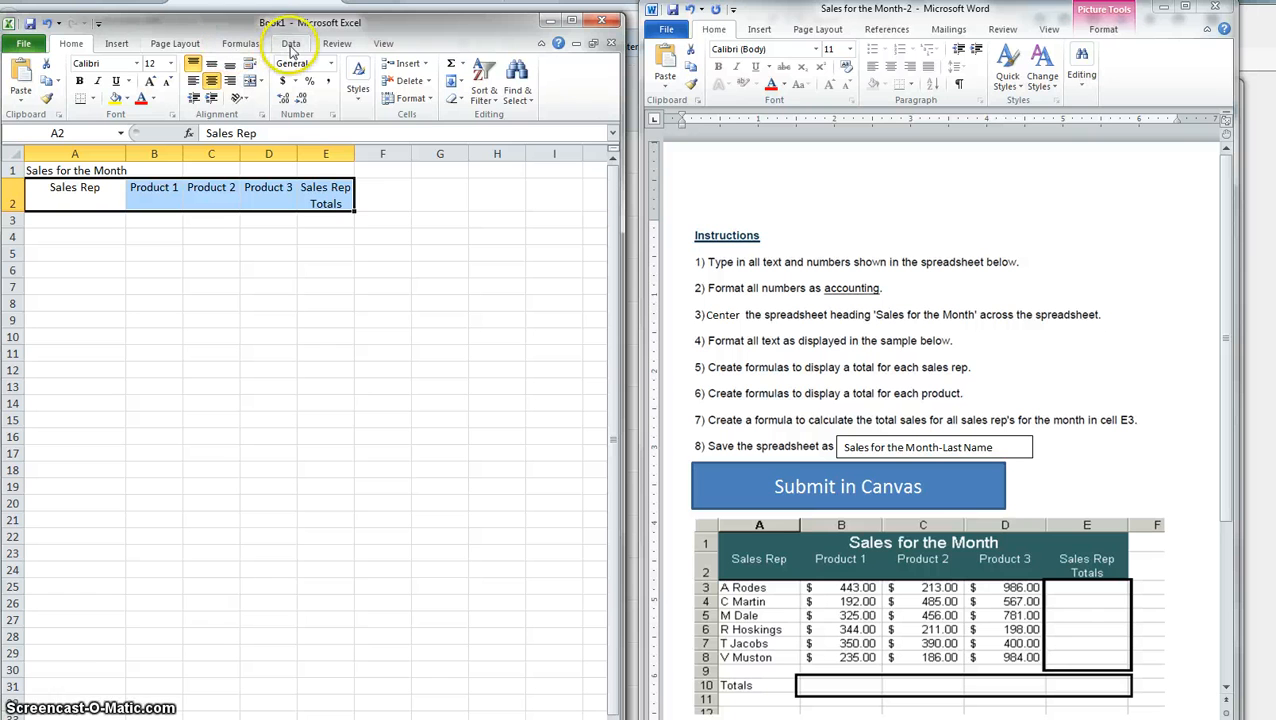
{"action": "left_click", "coordinate": [428, 102]}
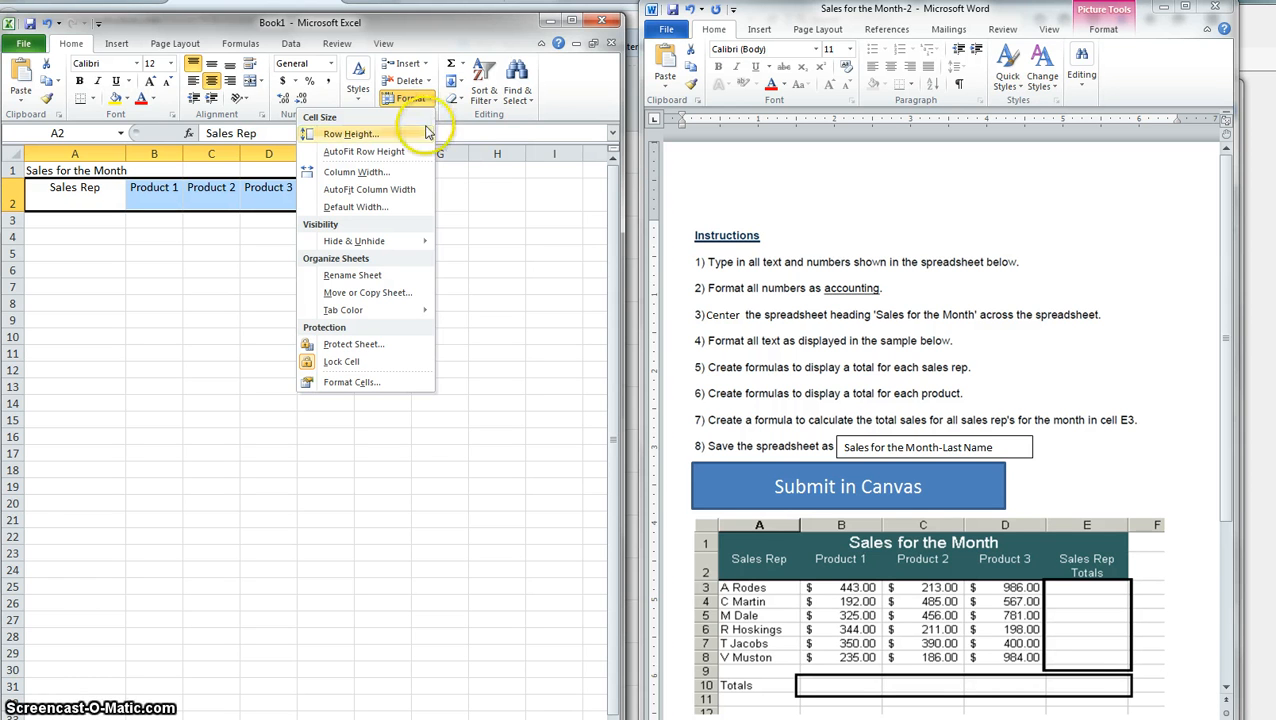
{"action": "left_click", "coordinate": [385, 173]}
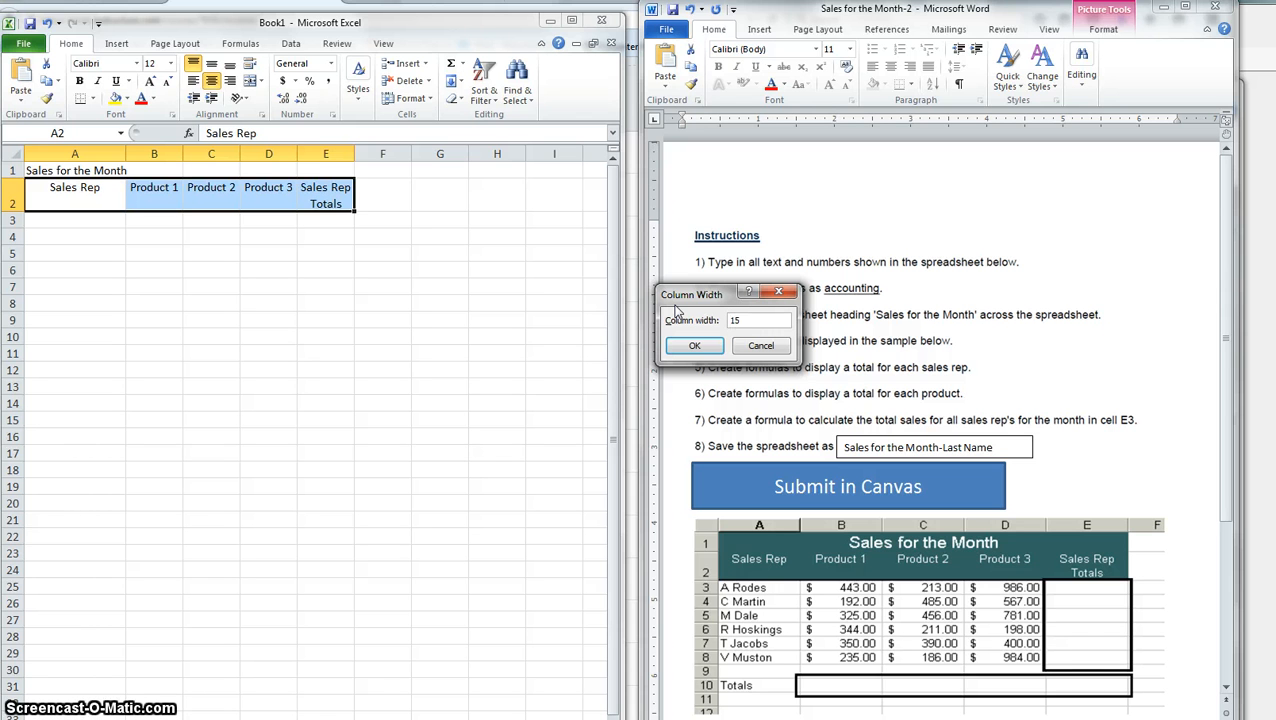
{"action": "type", "text": "15"}
{"action": "key", "text": "Return"}
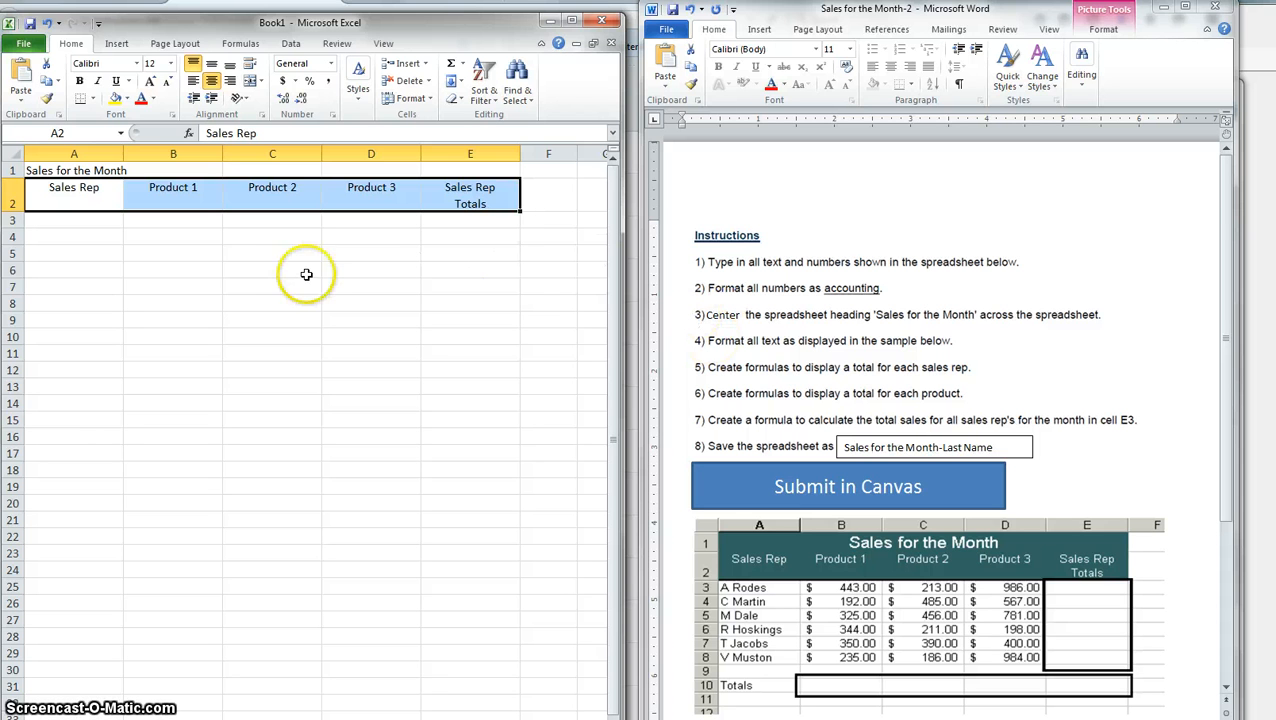
Check the column width setting of the Sales Rep Totals column.
{"action": "left_click", "coordinate": [102, 222]}
{"action": "left_click_drag", "start_coordinate": [222, 155], "coordinate": [221, 154]}
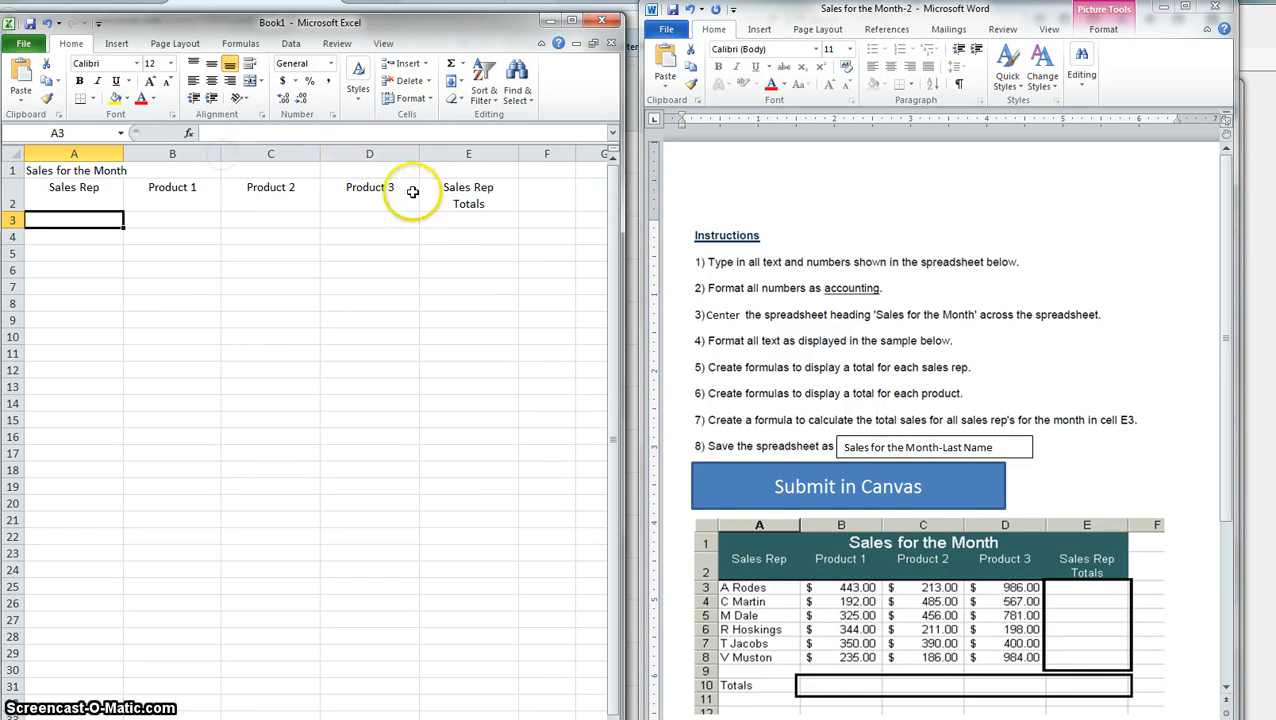
{"action": "left_click", "coordinate": [474, 218]}
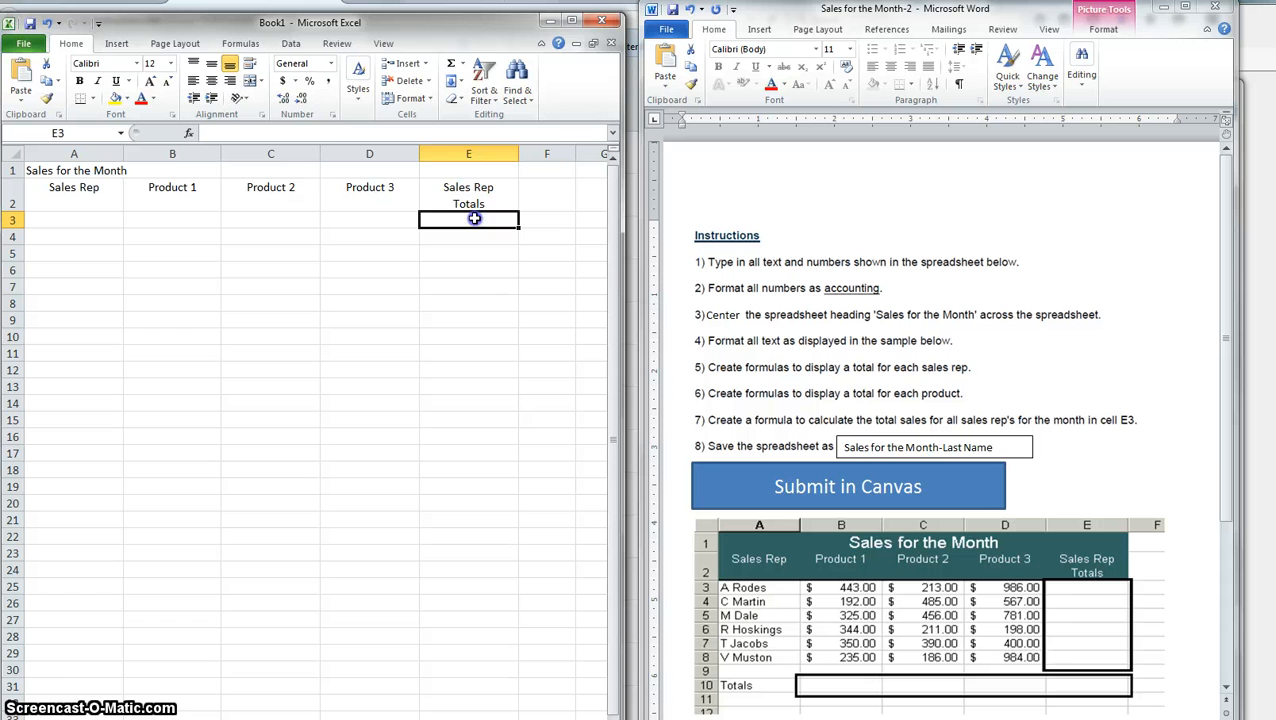
{"action": "left_click", "coordinate": [431, 104]}
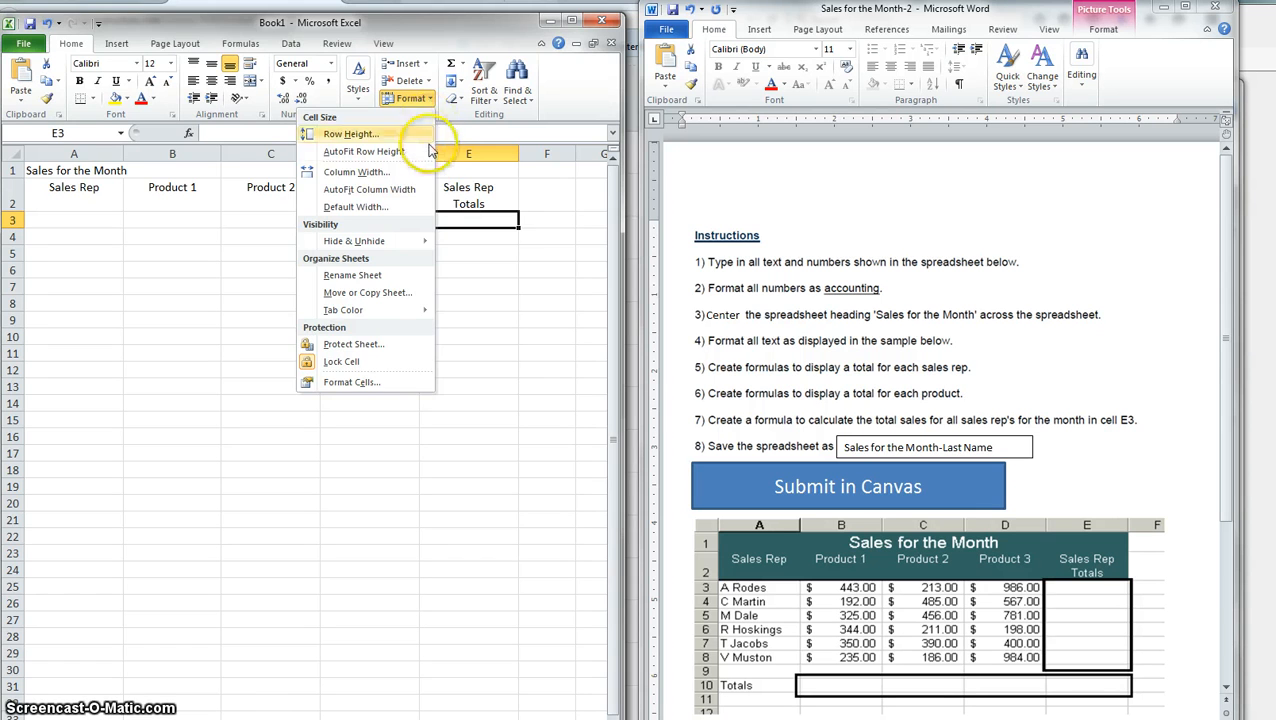
{"action": "left_click", "coordinate": [397, 172]}
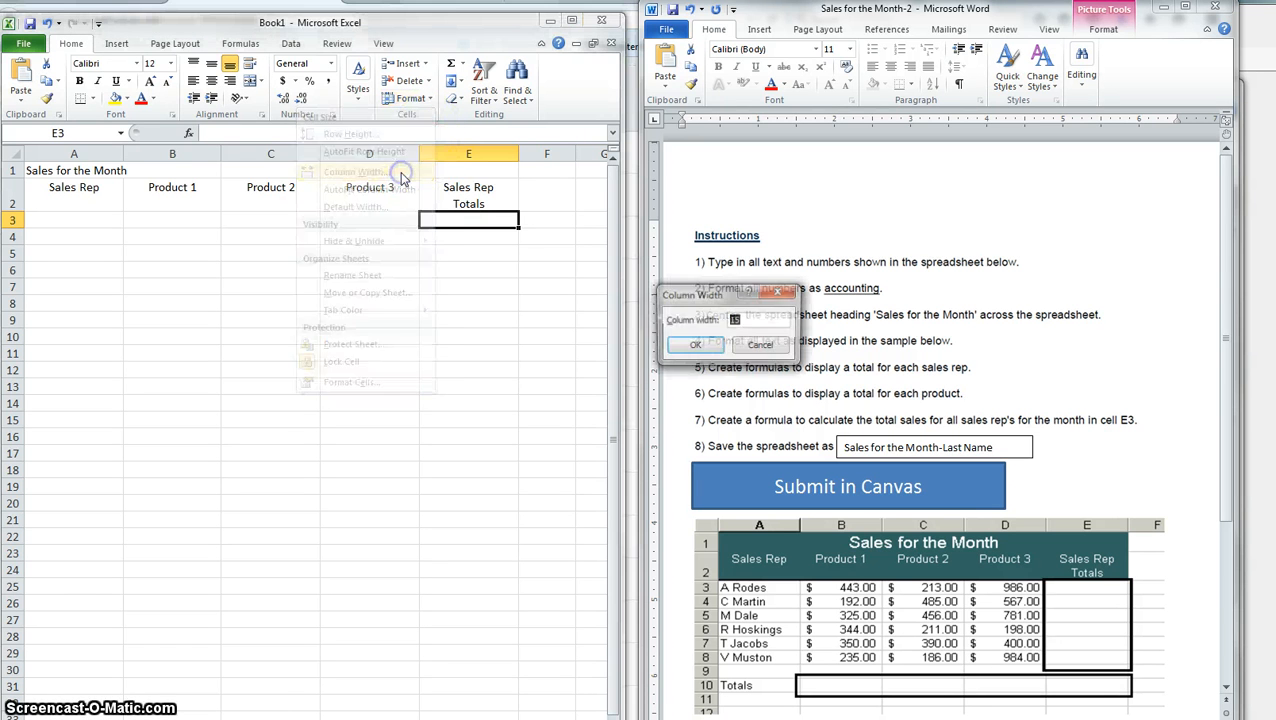
{"action": "left_click", "coordinate": [694, 345]}
{"action": "left_click", "coordinate": [362, 318]}
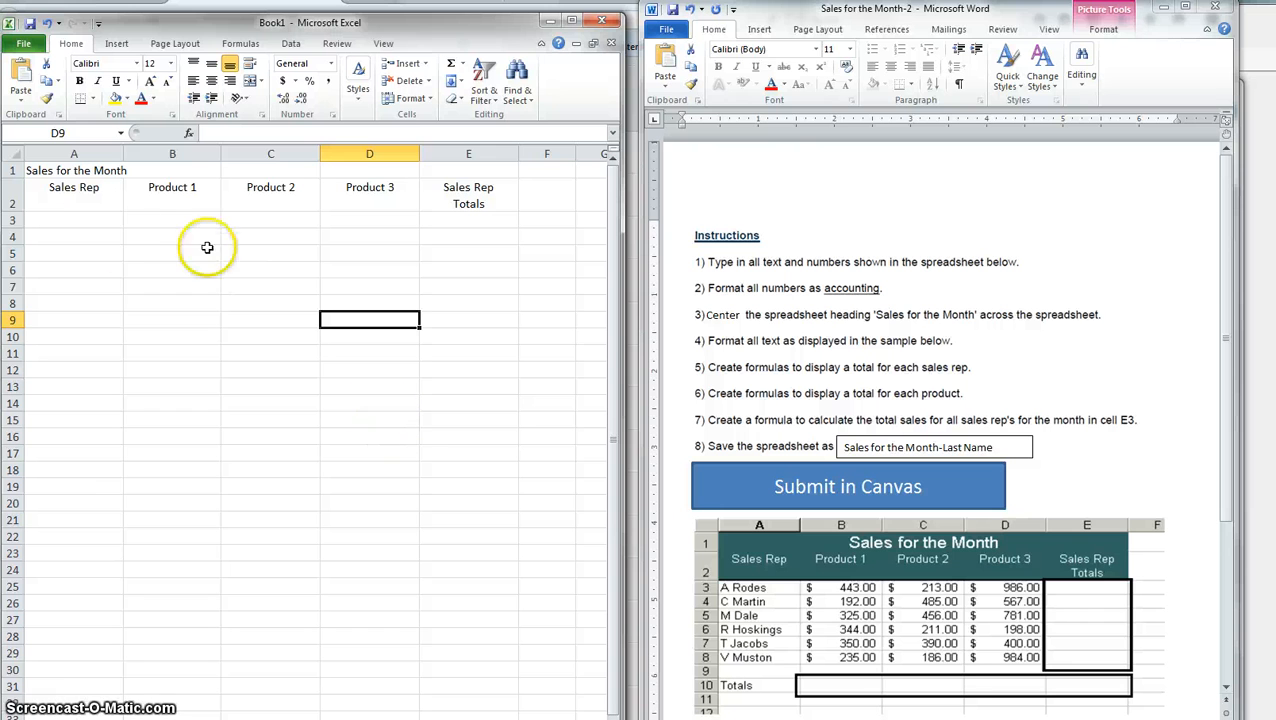
Enter the first sales rep's name from the sample in cell A3.
{"action": "left_click", "coordinate": [91, 224]}
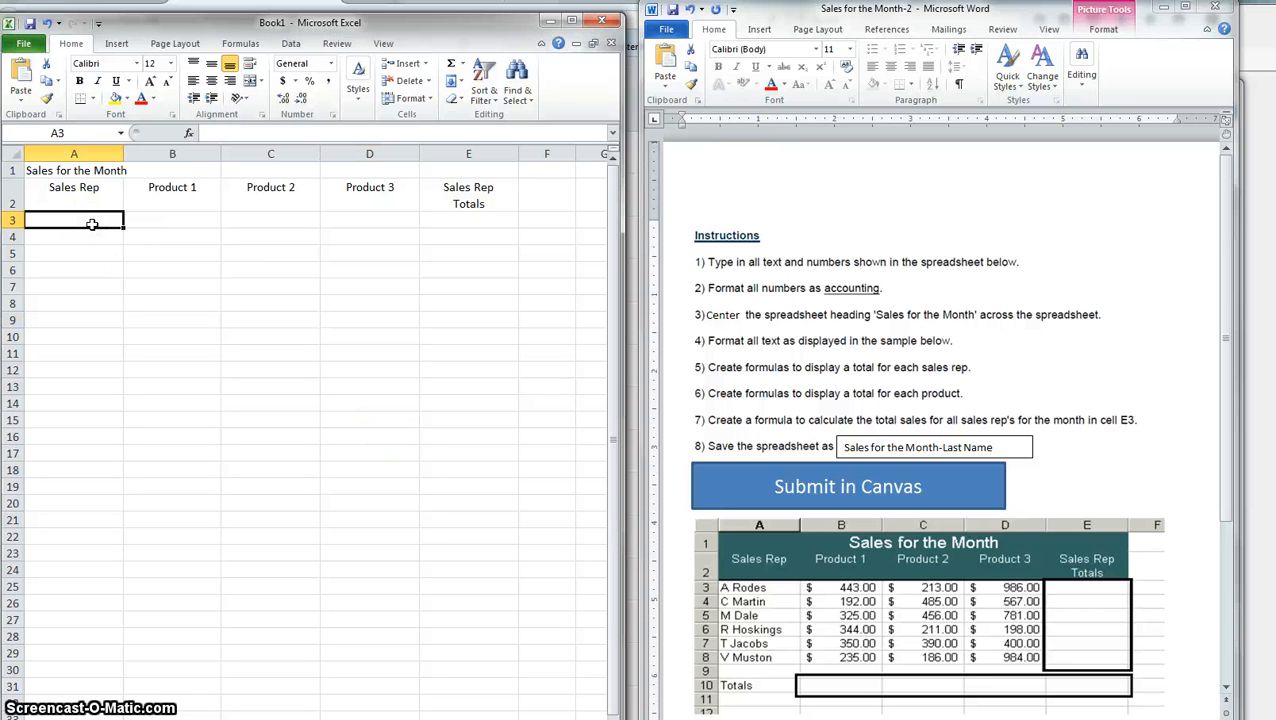
{"action": "type", "text": "A R"}
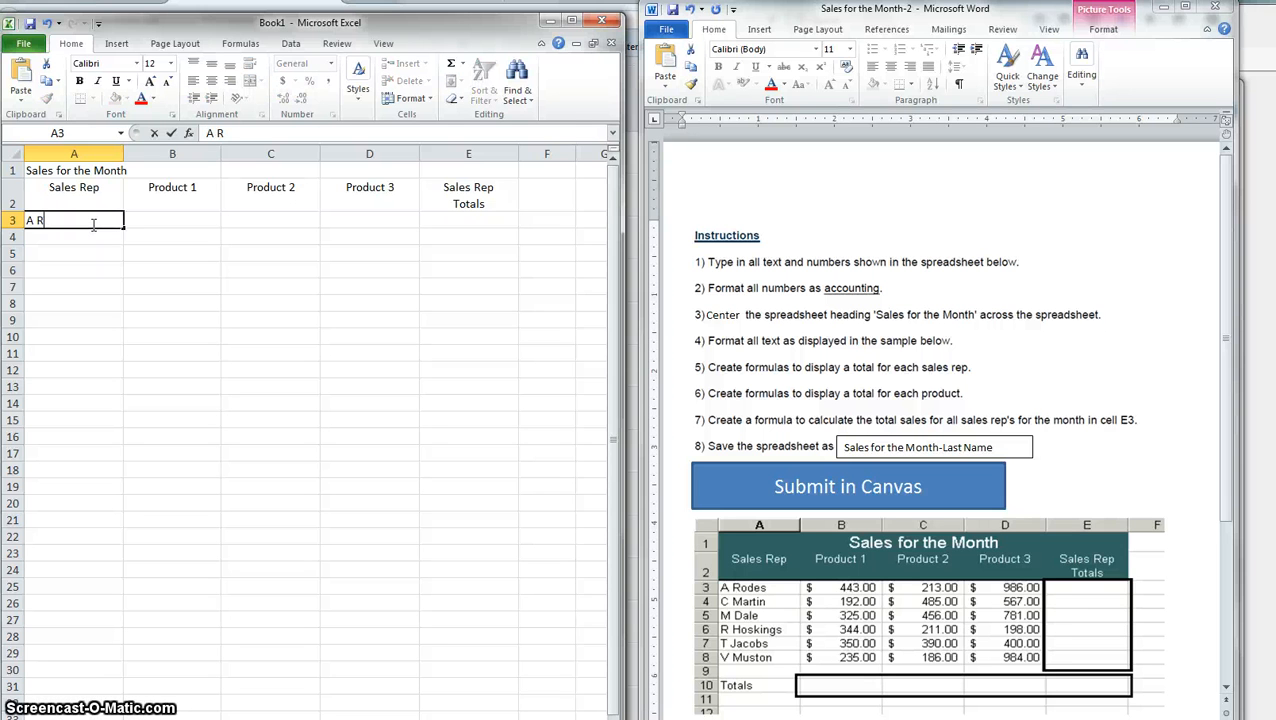
{"action": "type", "text": "odes"}
{"action": "key", "text": "Tab"}
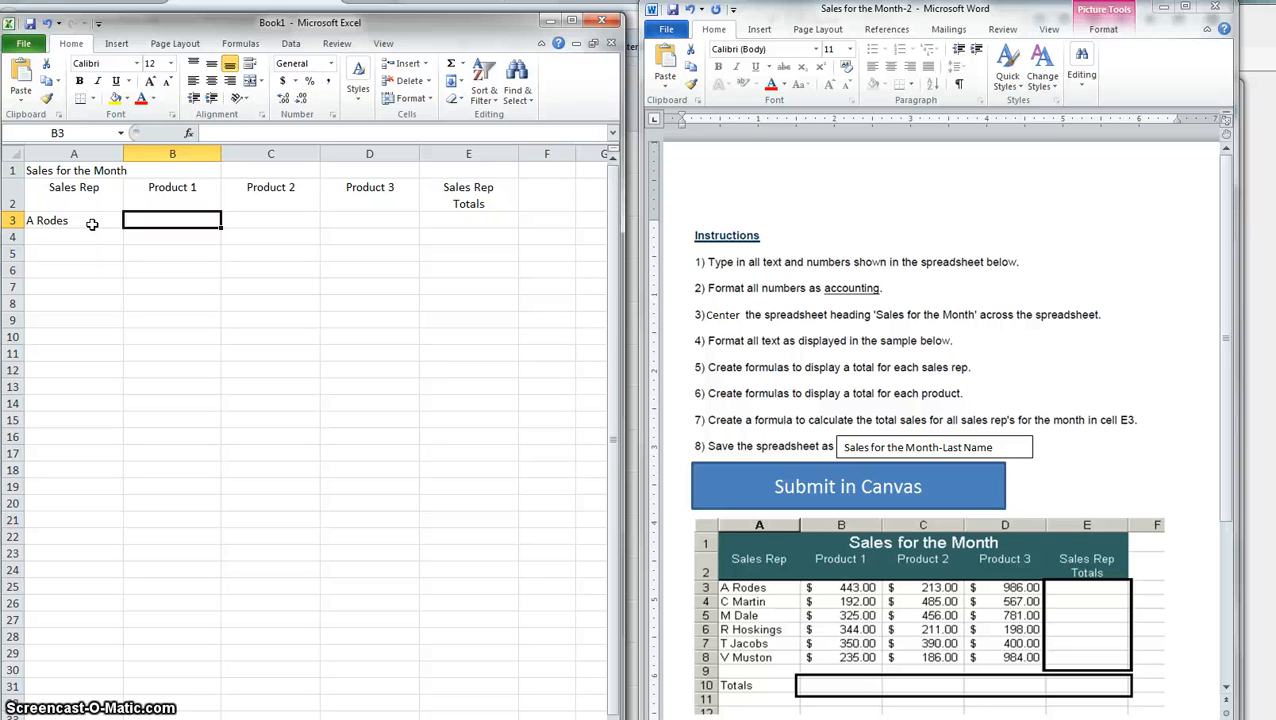
Enter the Product 1 sales 443, 192, 325, 344, 350 and 235 in cells B3 to B8.
{"action": "type", "text": "443"}
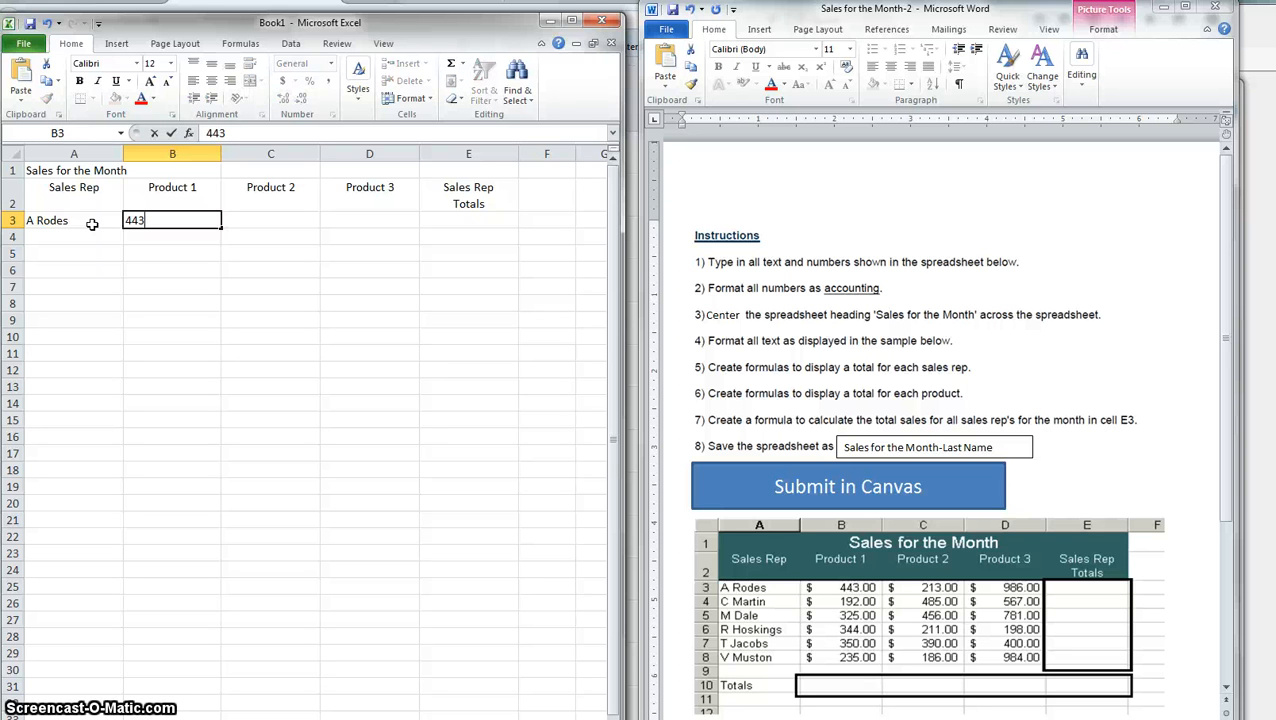
{"action": "key", "text": "Return"}
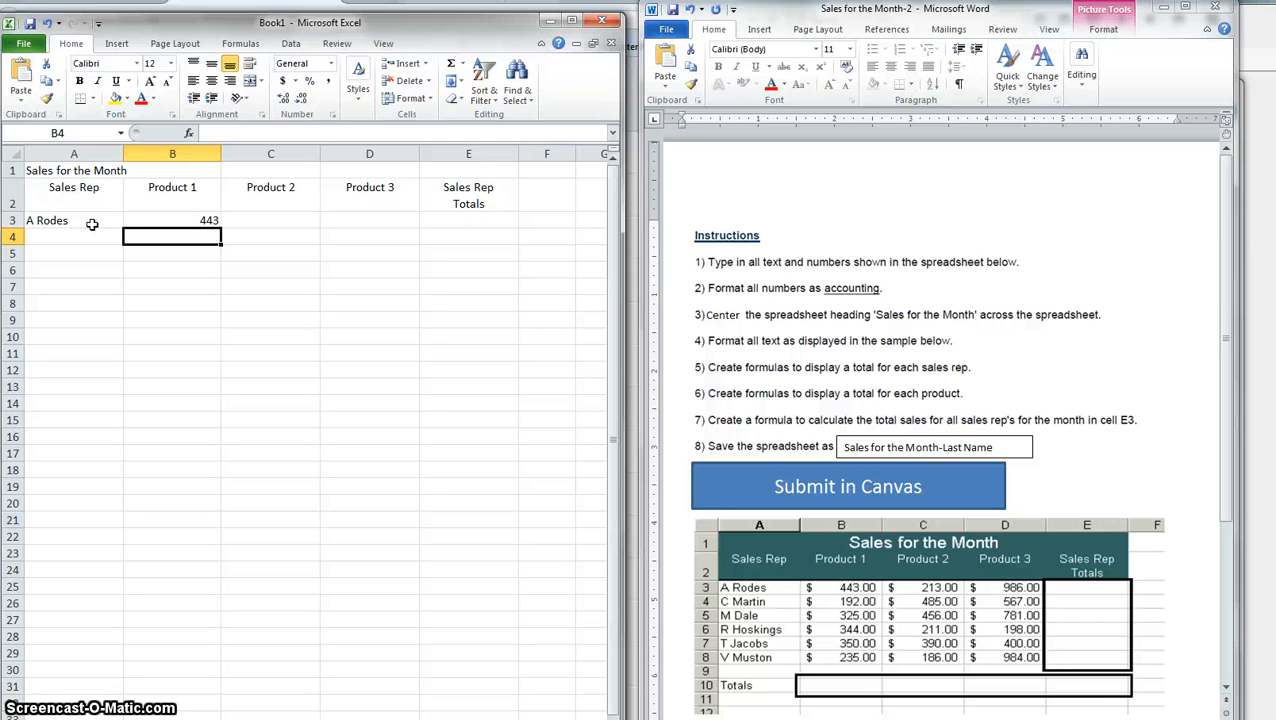
{"action": "type", "text": "192"}
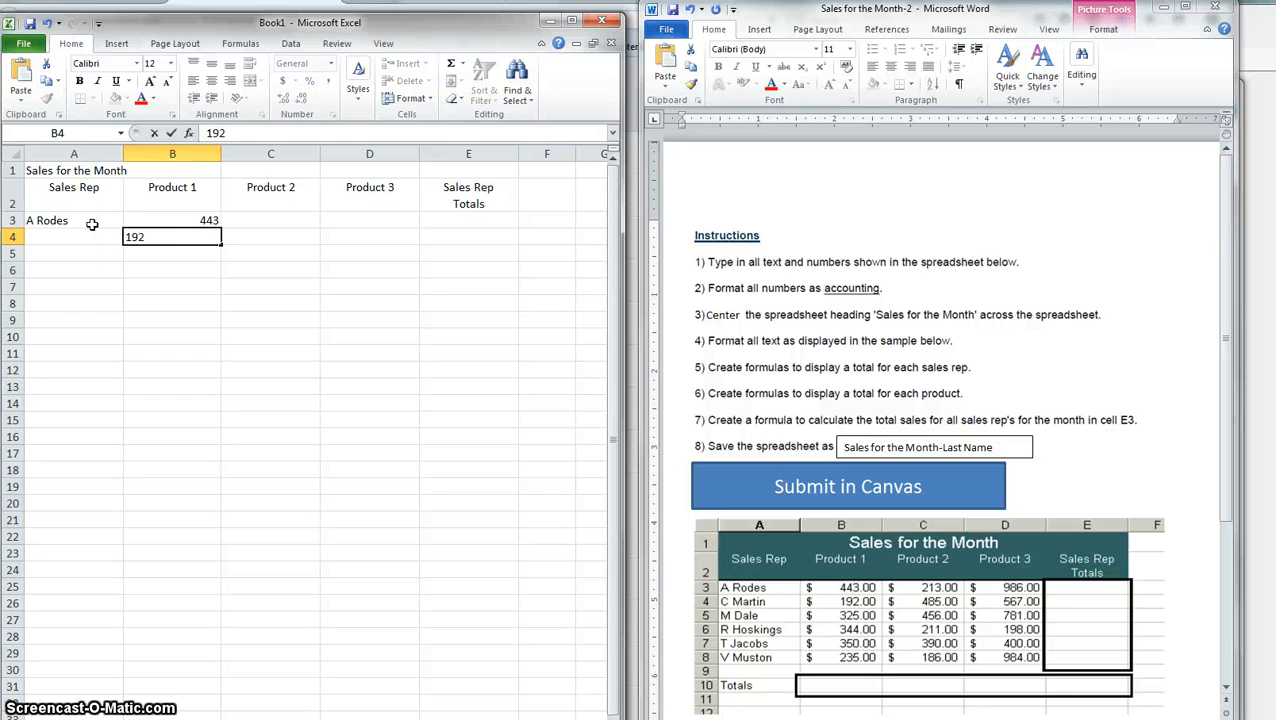
{"action": "key", "text": "Return"}
{"action": "type", "text": "325"}
{"action": "key", "text": "Return"}
{"action": "type", "text": "344"}
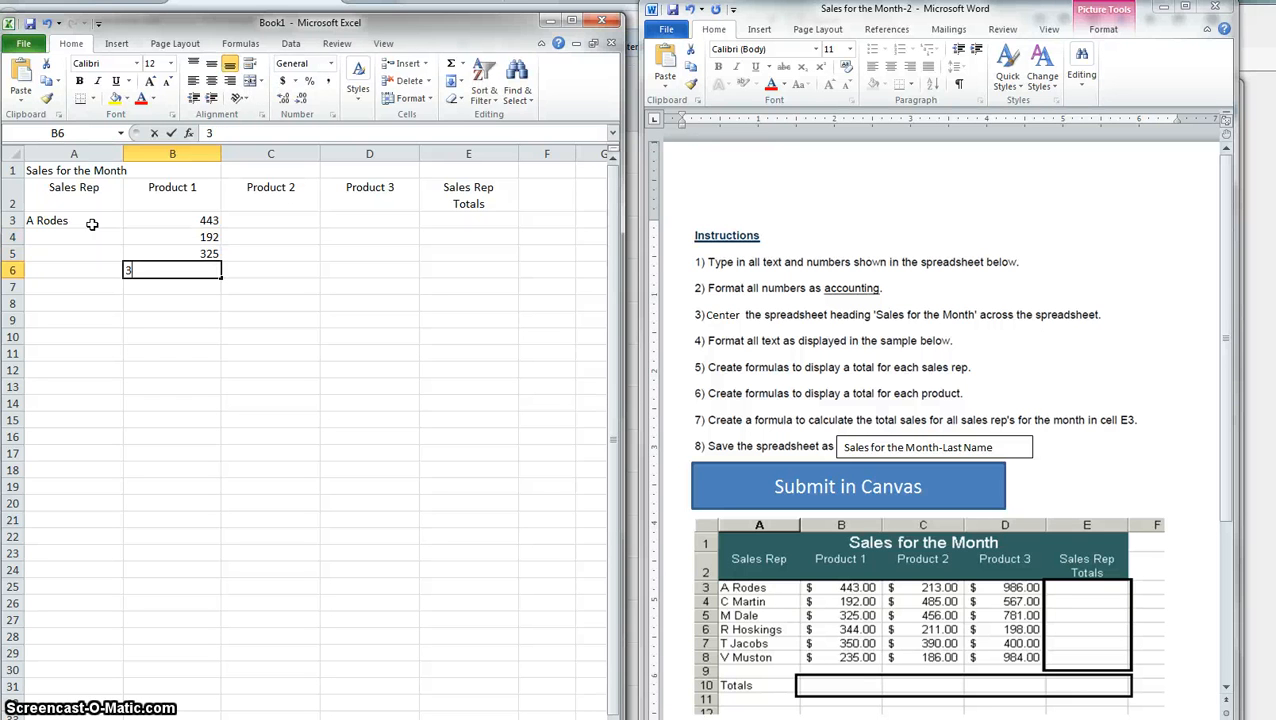
{"action": "key", "text": "Return"}
{"action": "type", "text": "3"}
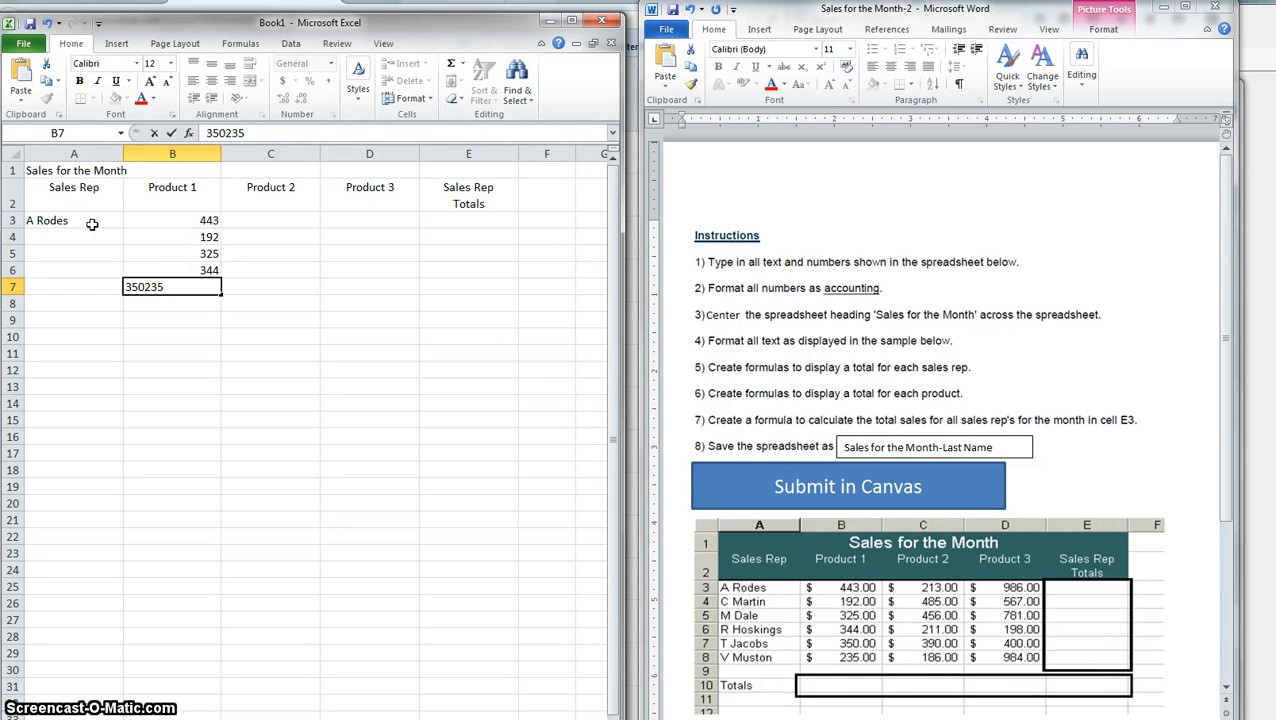
{"action": "type", "text": "502"}
{"action": "key", "text": "BackSpace"}
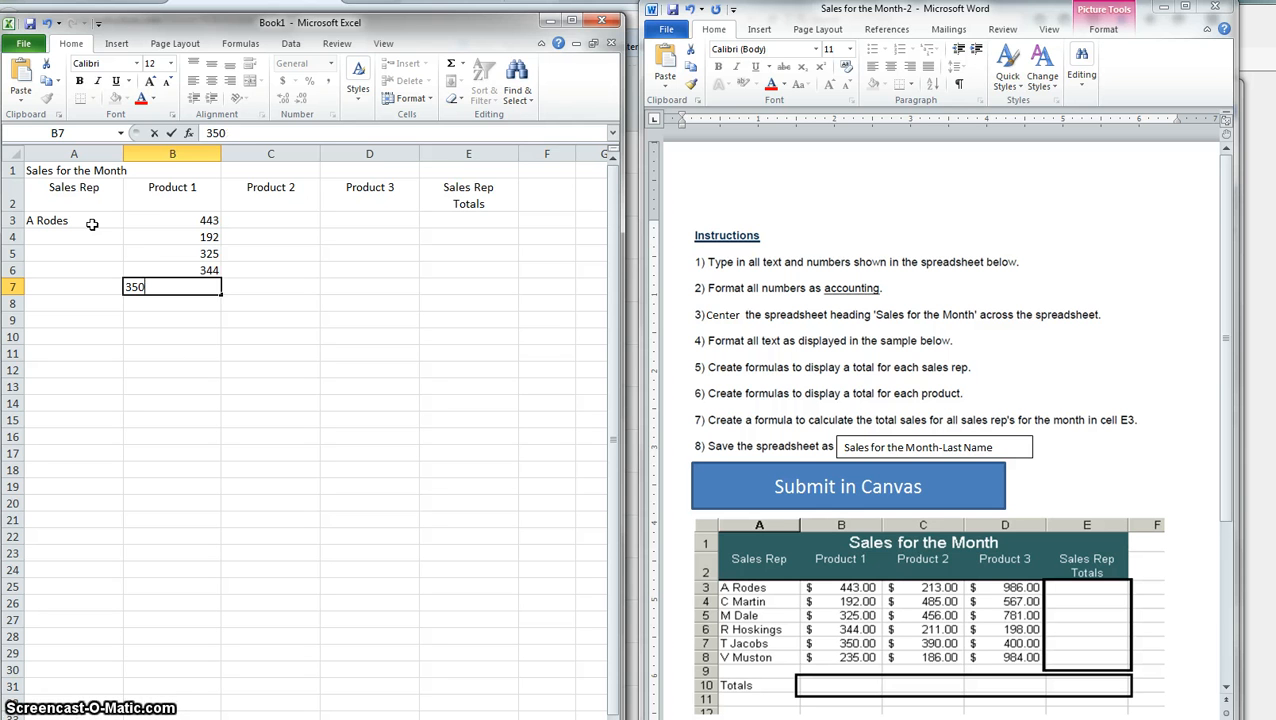
{"action": "key", "text": "Return"}
{"action": "type", "text": "23"}
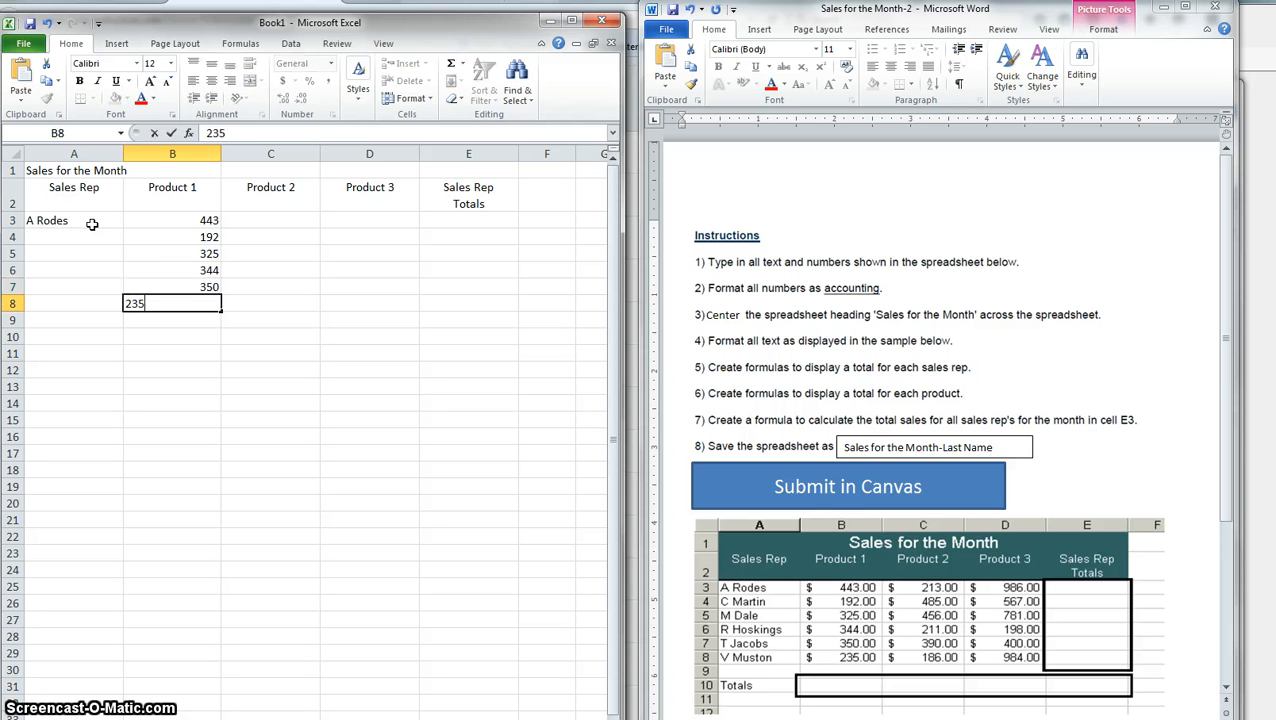
{"action": "type", "text": "5"}
{"action": "key", "text": "Tab"}
Enter the Product 2 sales 213, 485, 456, 211, 390 and 186 in cells C3 to C8.
{"action": "key", "text": "Up"}
{"action": "key", "text": "Up"}
{"action": "key", "text": "Up"}
{"action": "key", "text": "Up"}
{"action": "key", "text": "Up"}
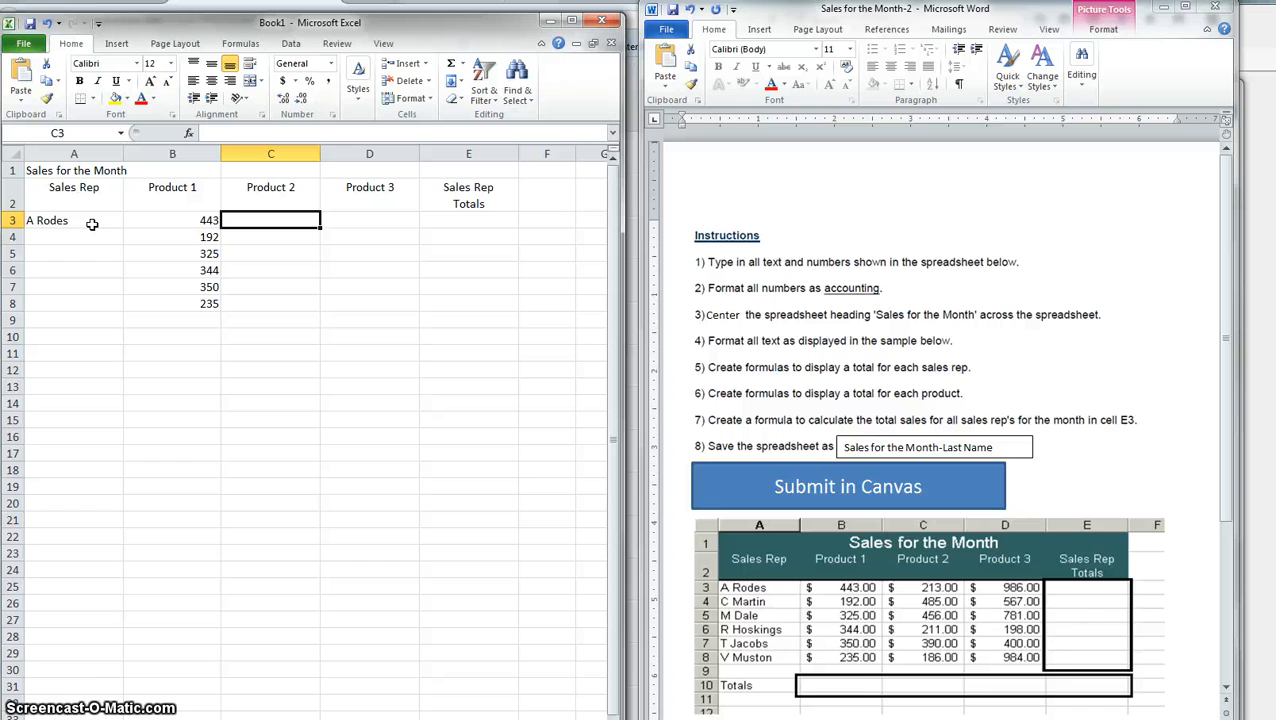
{"action": "type", "text": "213"}
{"action": "key", "text": "Return"}
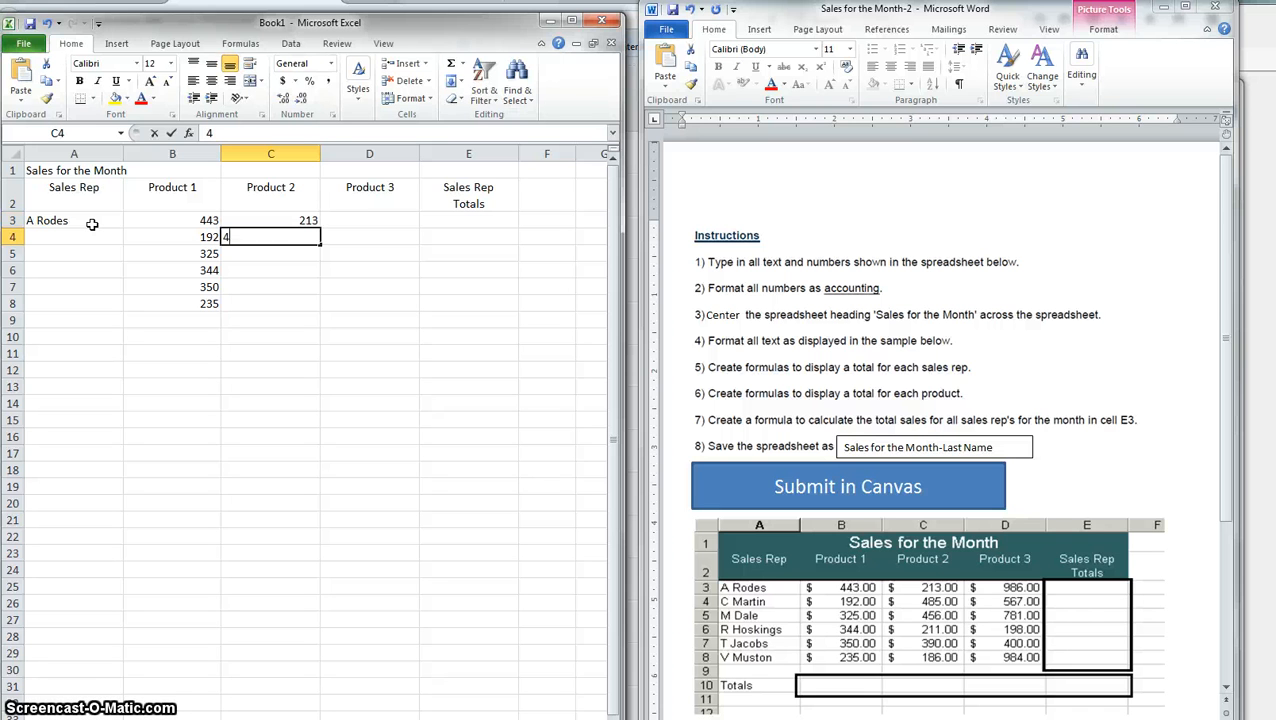
{"action": "type", "text": "485"}
{"action": "key", "text": "Return"}
{"action": "type", "text": "456"}
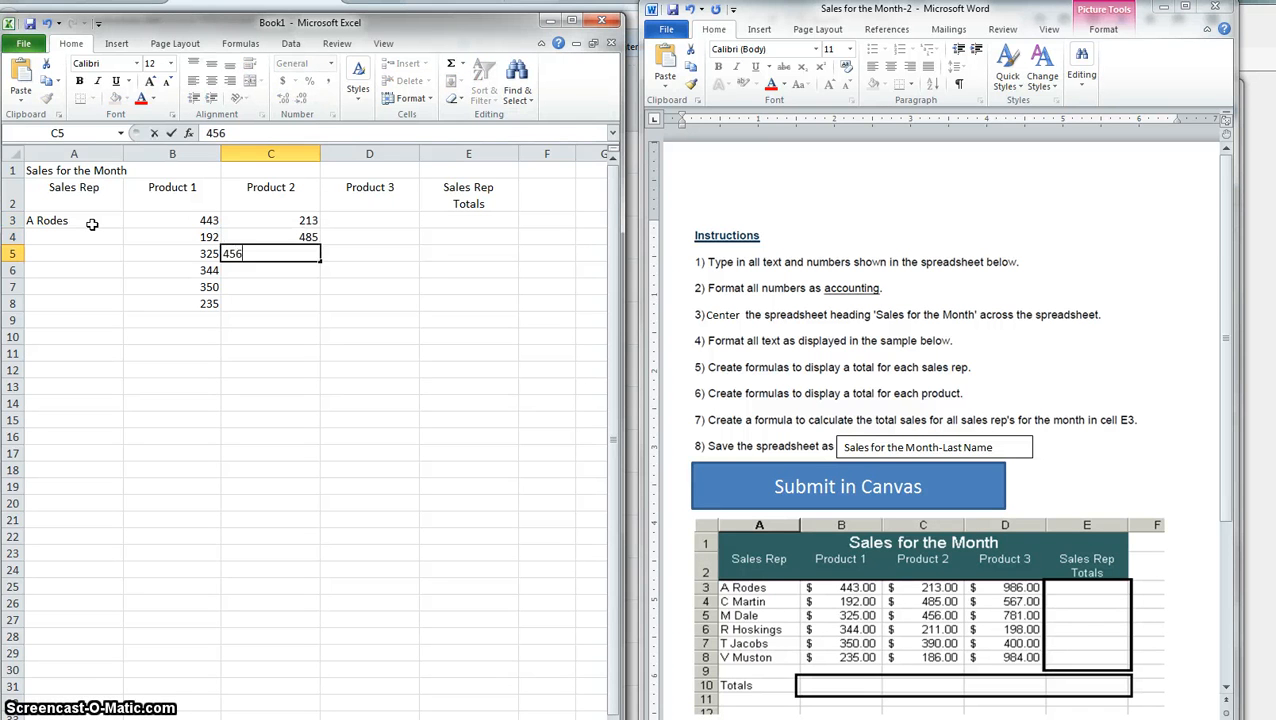
{"action": "key", "text": "Return"}
{"action": "type", "text": "211"}
{"action": "key", "text": "Return"}
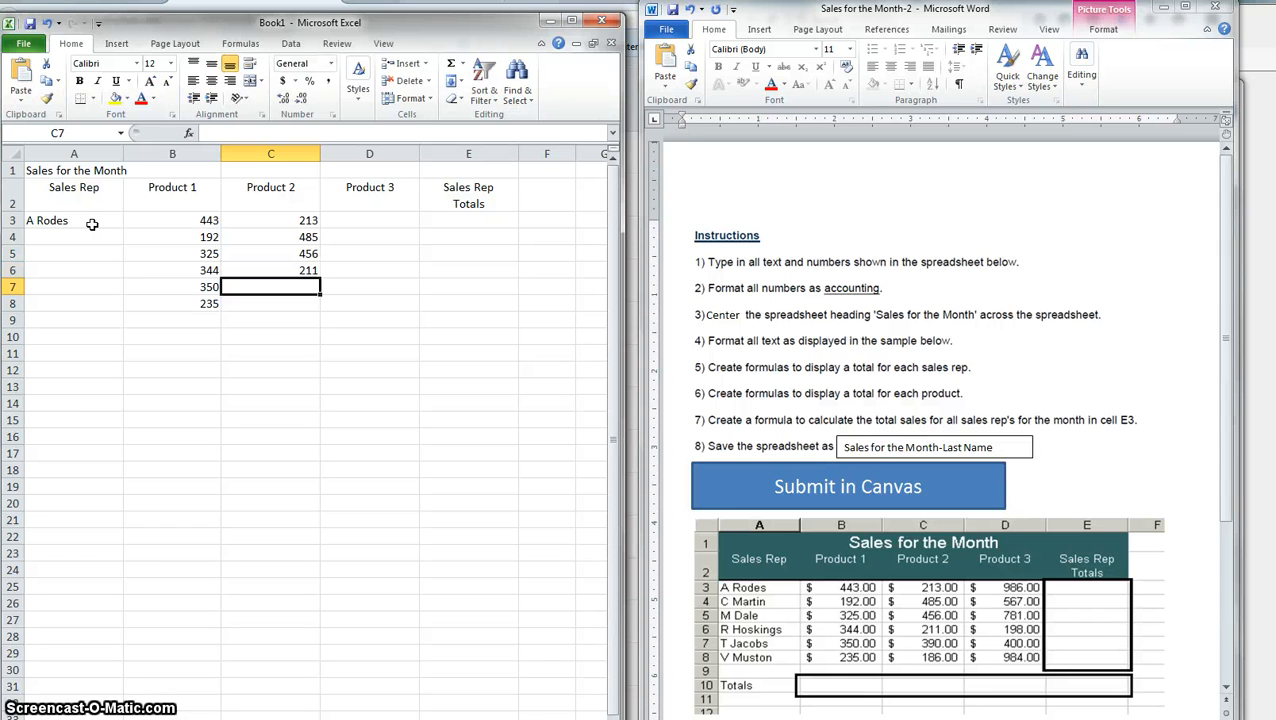
{"action": "type", "text": "390"}
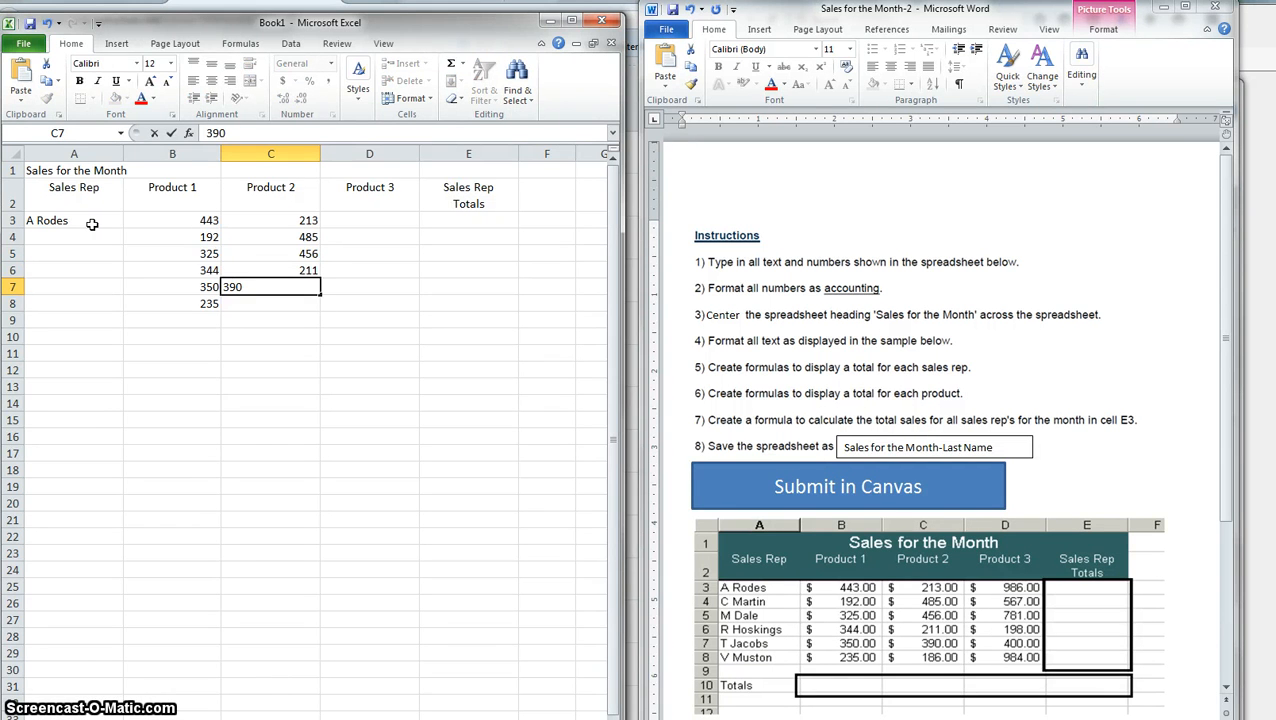
{"action": "key", "text": "Return"}
{"action": "type", "text": "186"}
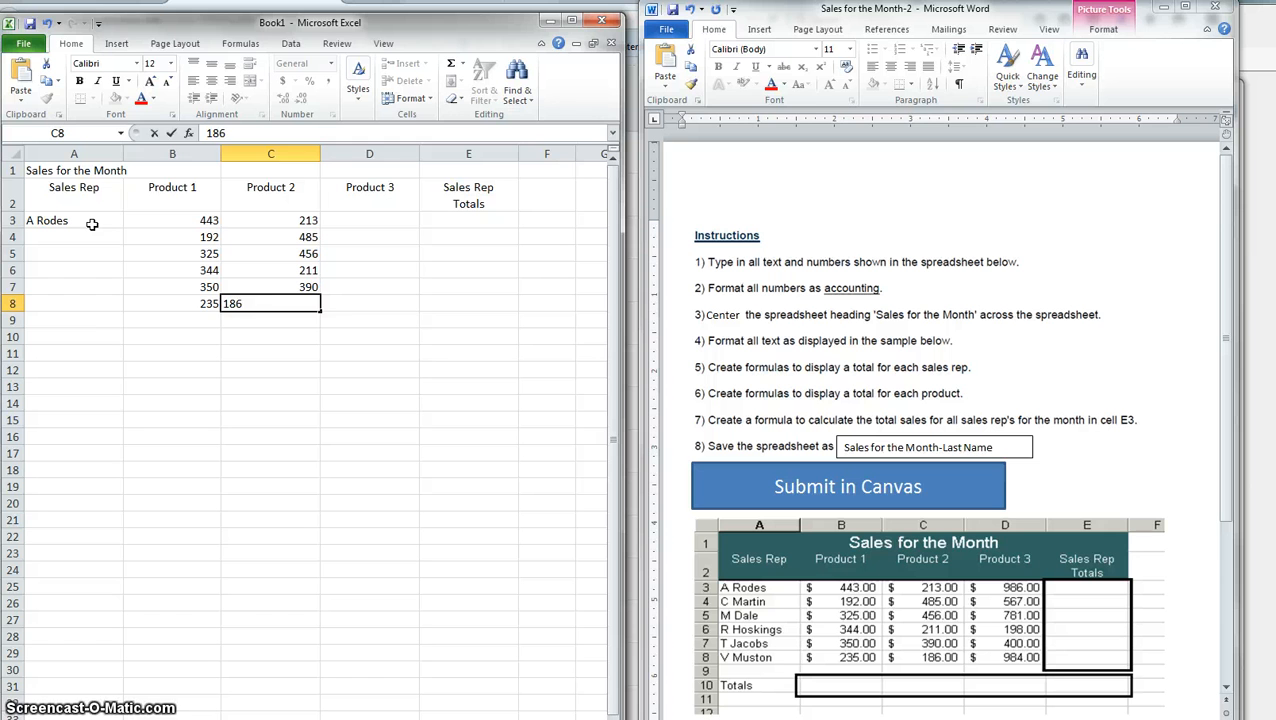
{"action": "key", "text": "Tab"}
Enter the Product 3 sales 986, 567, 781, 198, 400 and 984 in cells D3 to D8.
{"action": "key", "text": "Up"}
{"action": "key", "text": "Up"}
{"action": "key", "text": "Up"}
{"action": "key", "text": "Up"}
{"action": "key", "text": "Up"}
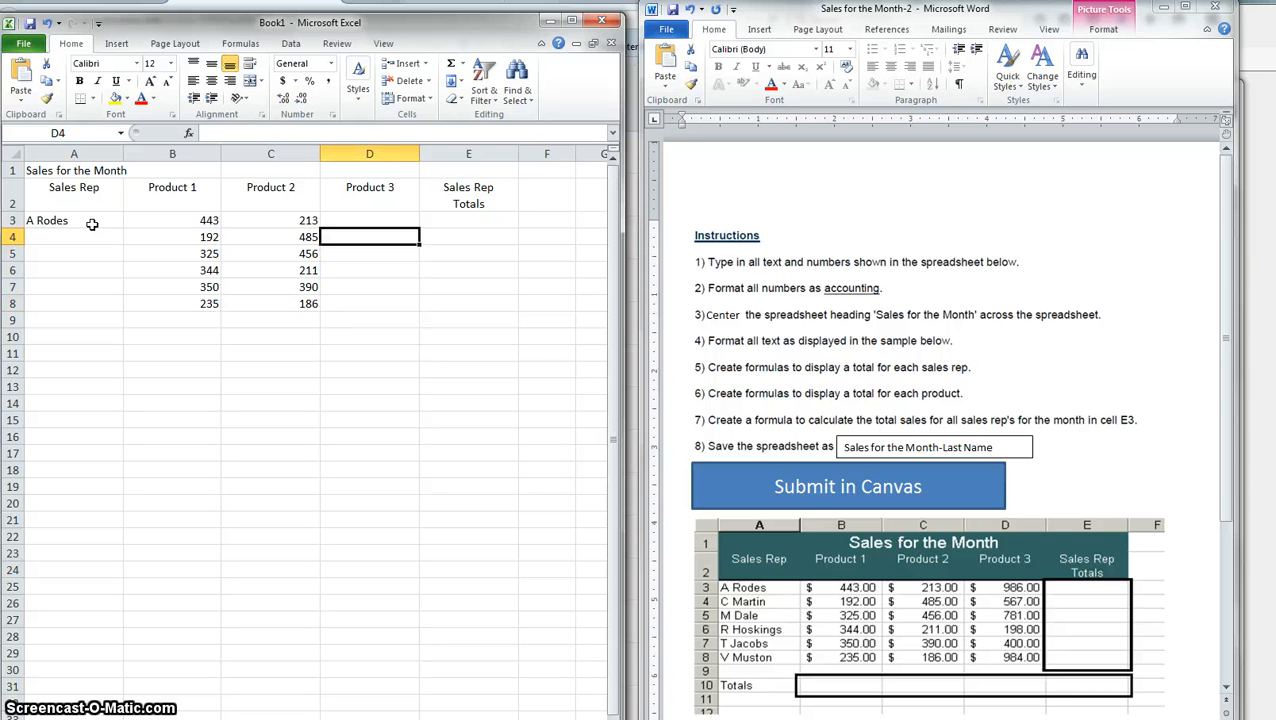
{"action": "type", "text": "9"}
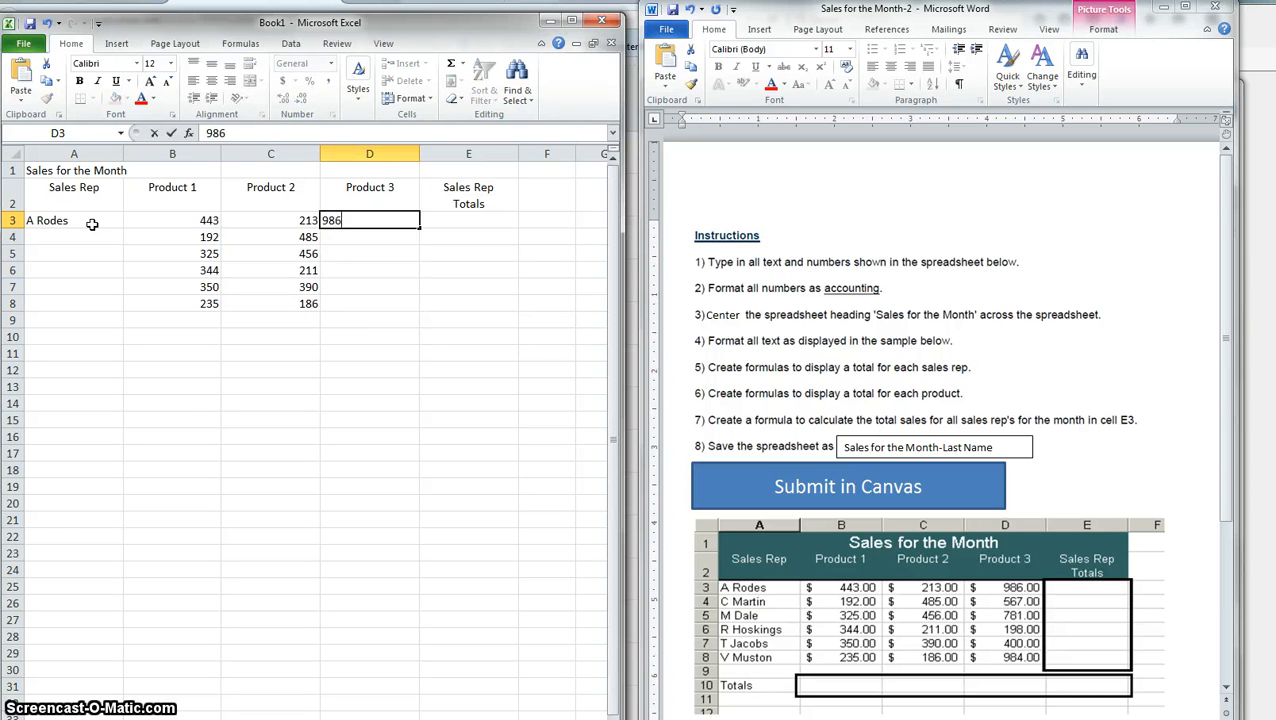
{"action": "type", "text": "86"}
{"action": "key", "text": "Return"}
{"action": "type", "text": "567"}
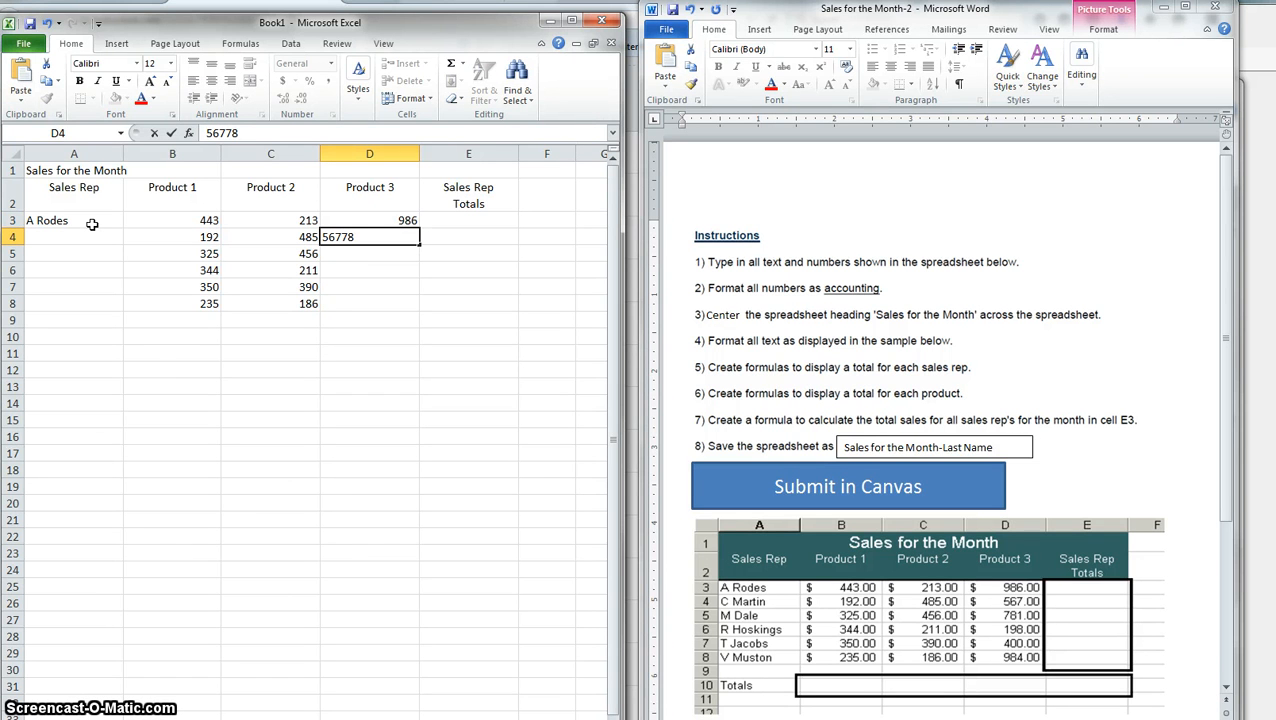
{"action": "type", "text": "7"}
{"action": "key", "text": "BackSpace"}
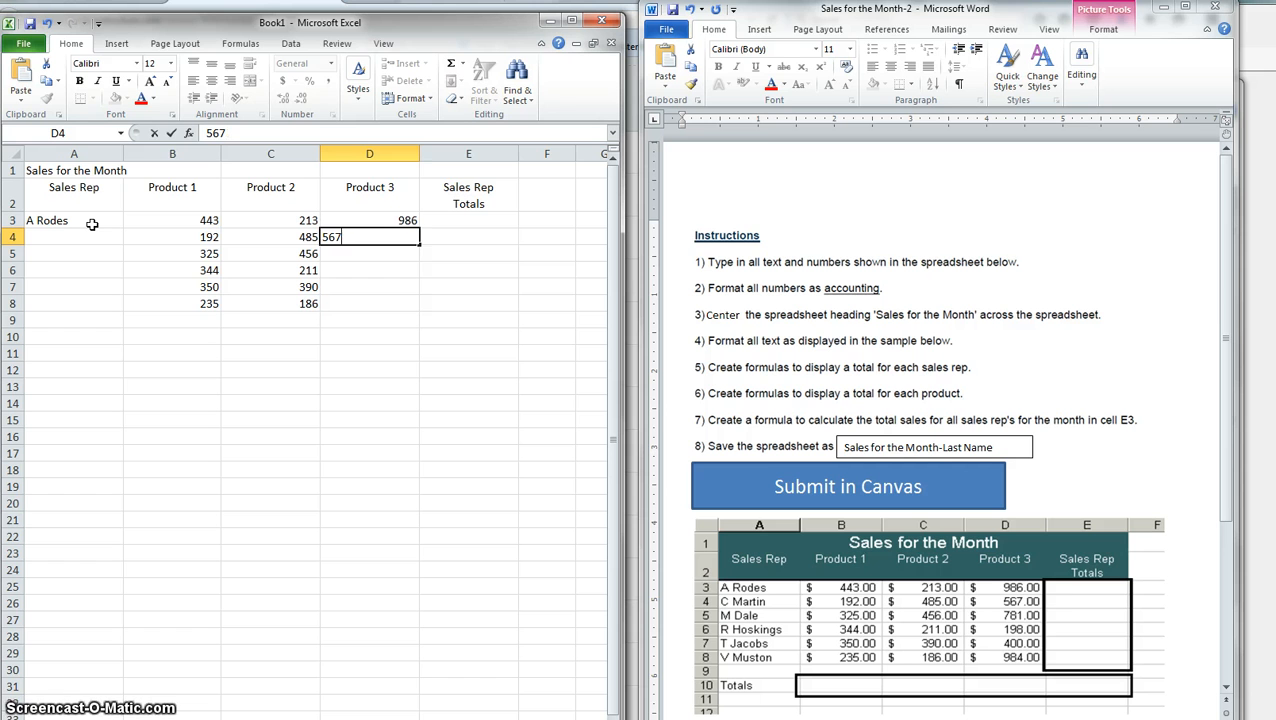
{"action": "key", "text": "Return"}
{"action": "type", "text": "78"}
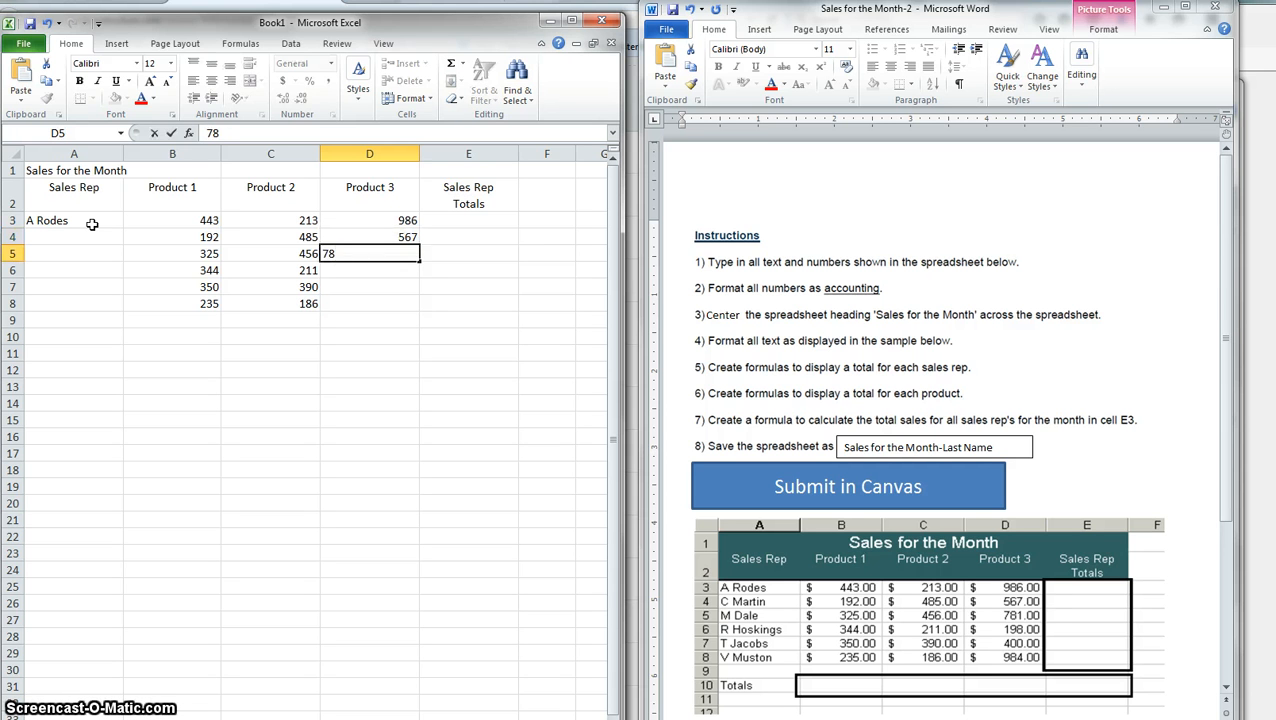
{"action": "type", "text": "1"}
{"action": "key", "text": "Return"}
{"action": "type", "text": "1"}
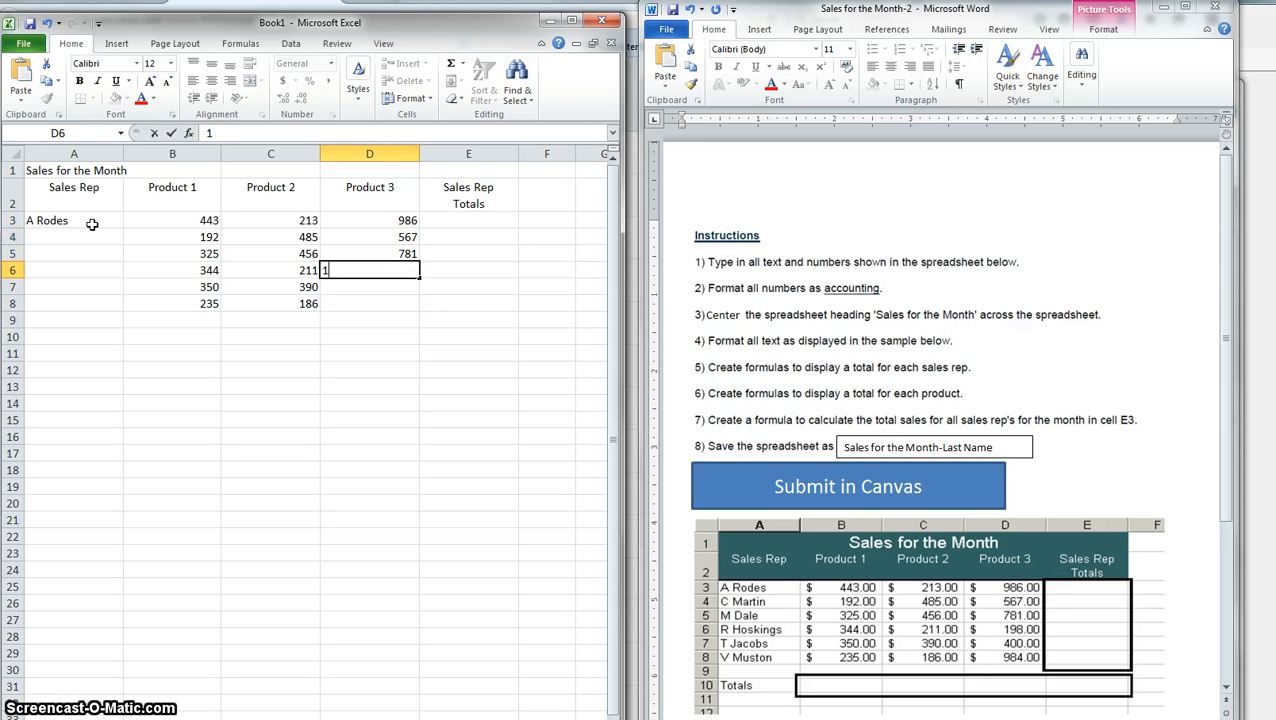
{"action": "type", "text": "98"}
{"action": "key", "text": "Return"}
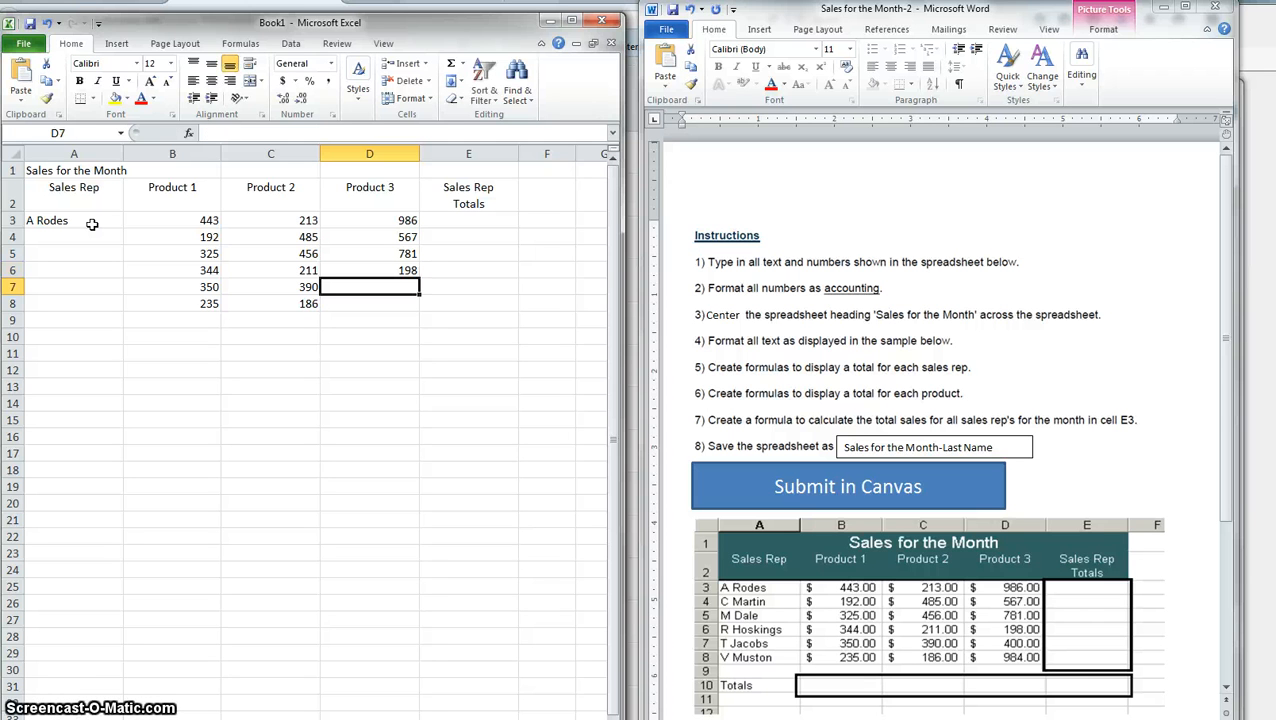
{"action": "type", "text": "400"}
{"action": "key", "text": "Return"}
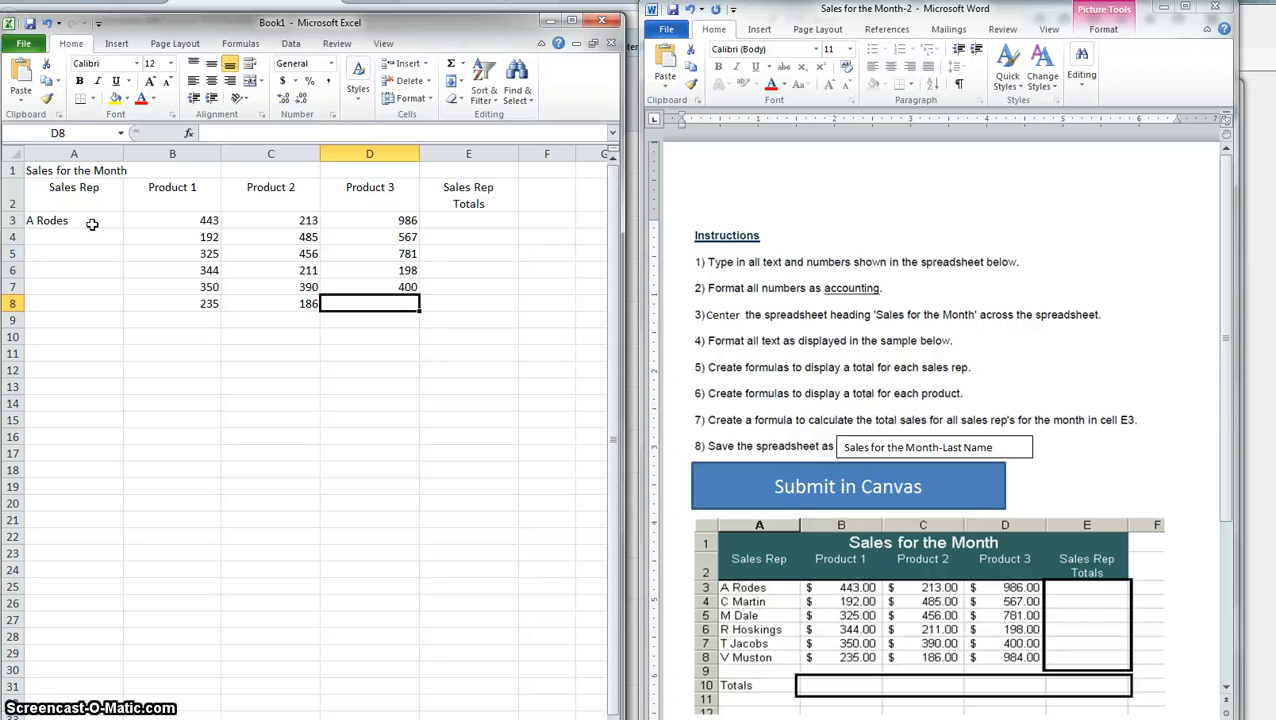
{"action": "type", "text": "984"}
{"action": "key", "text": "Return"}
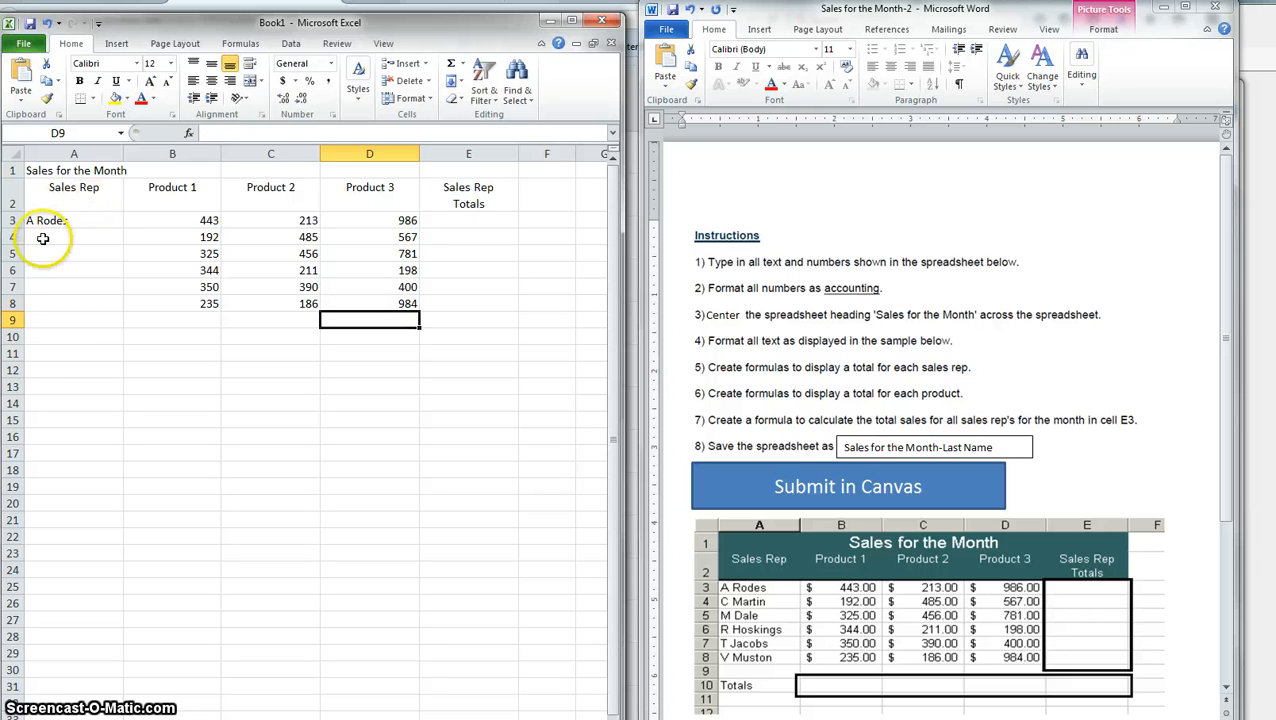
Enter the last sales rep's name from the sample in cell A8 and the label Total in cell A9.
{"action": "left_click", "coordinate": [48, 237]}
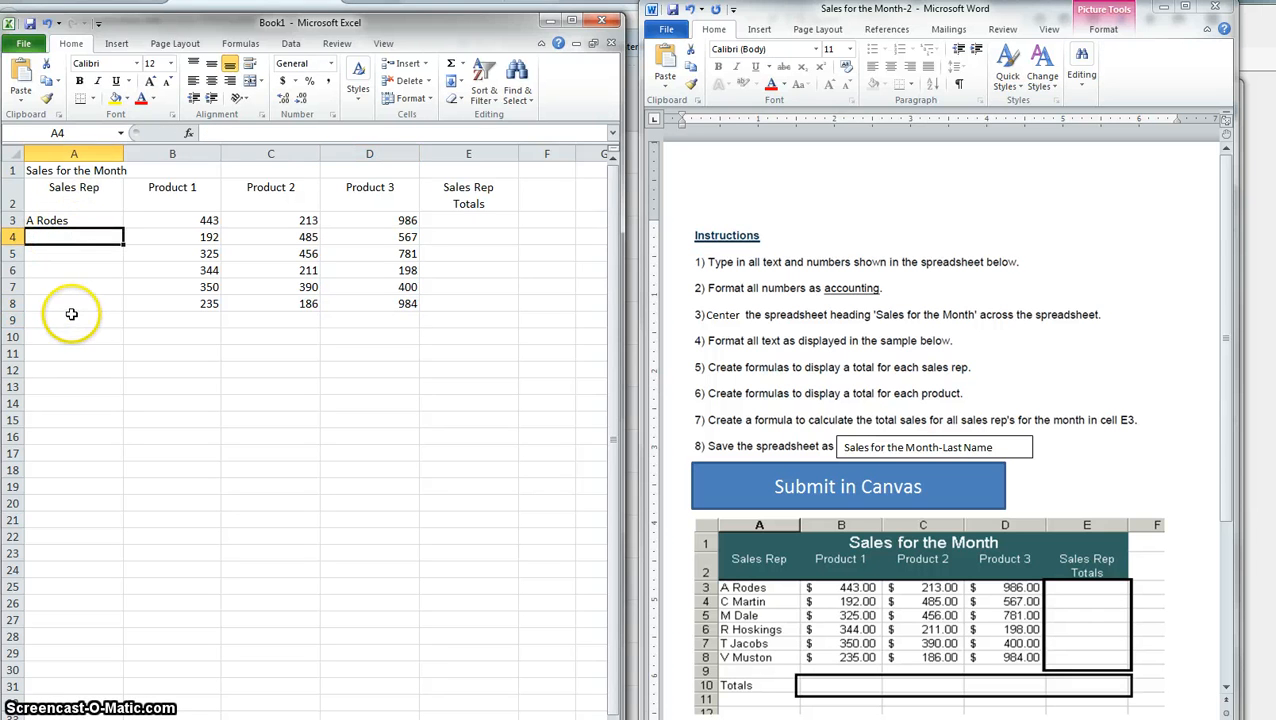
{"action": "left_click", "coordinate": [90, 304]}
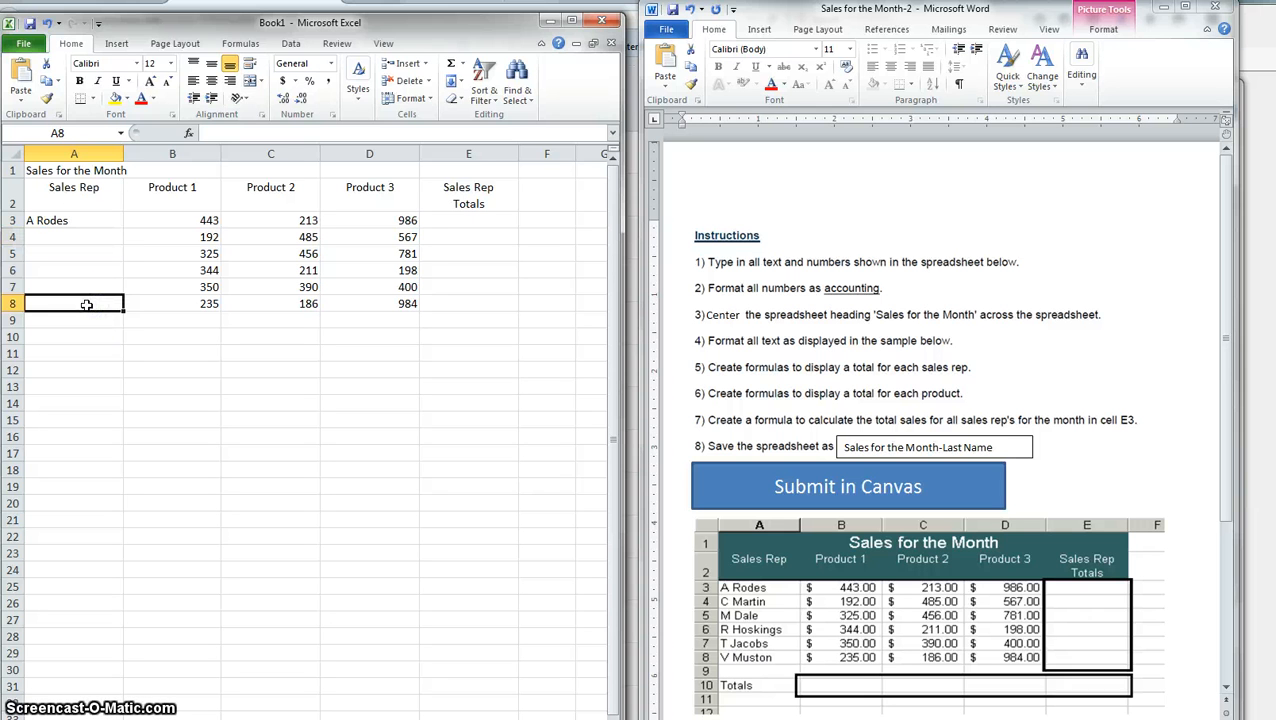
{"action": "type", "text": "V Muston"}
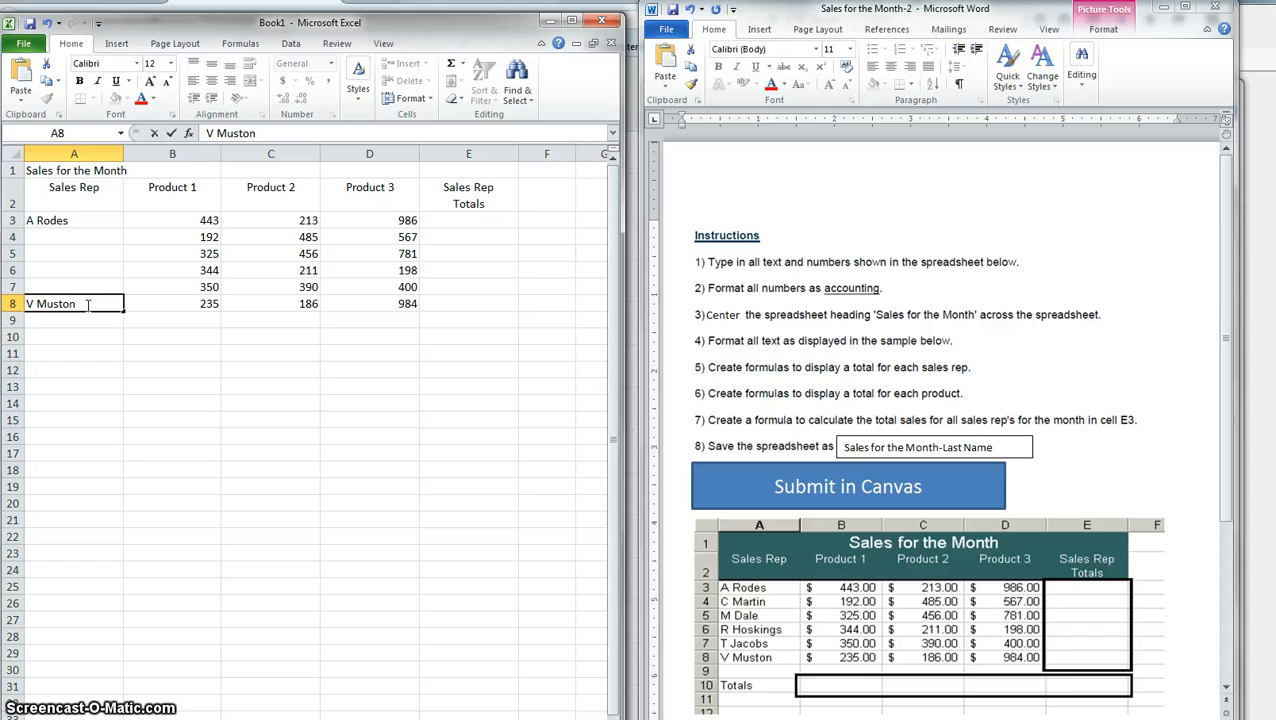
{"action": "key", "text": "Return"}
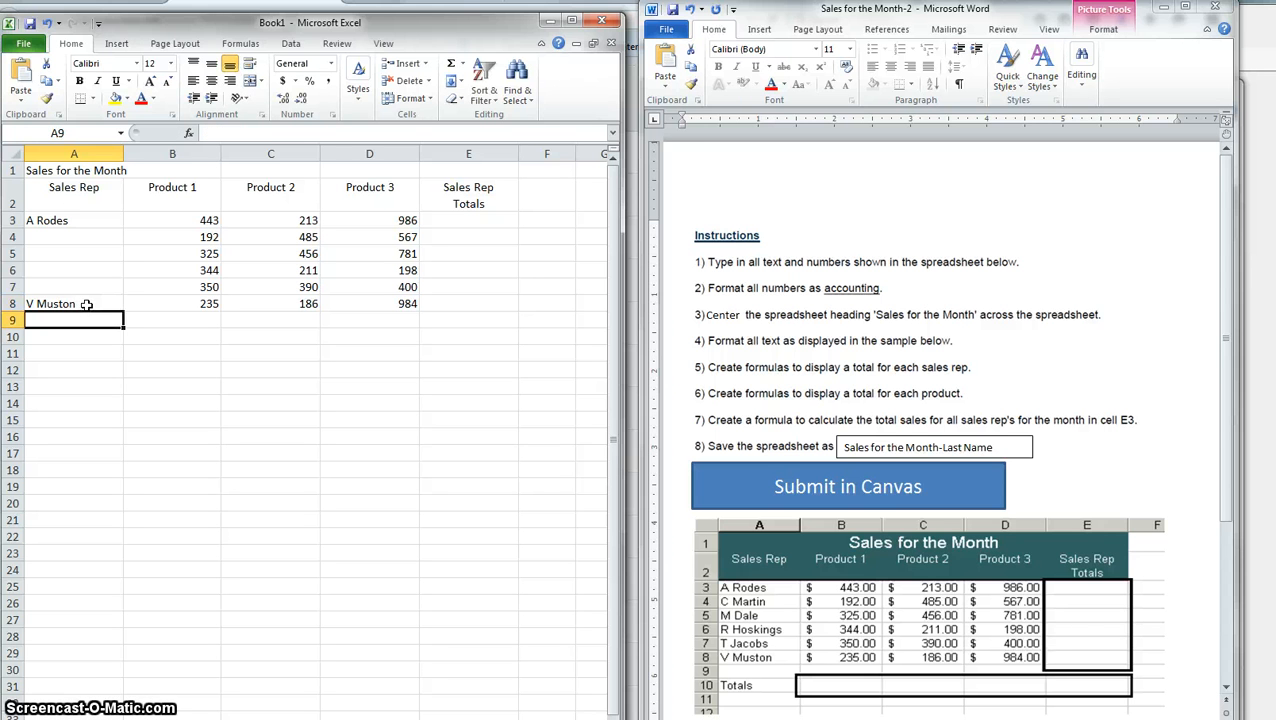
{"action": "type", "text": "Tota"}
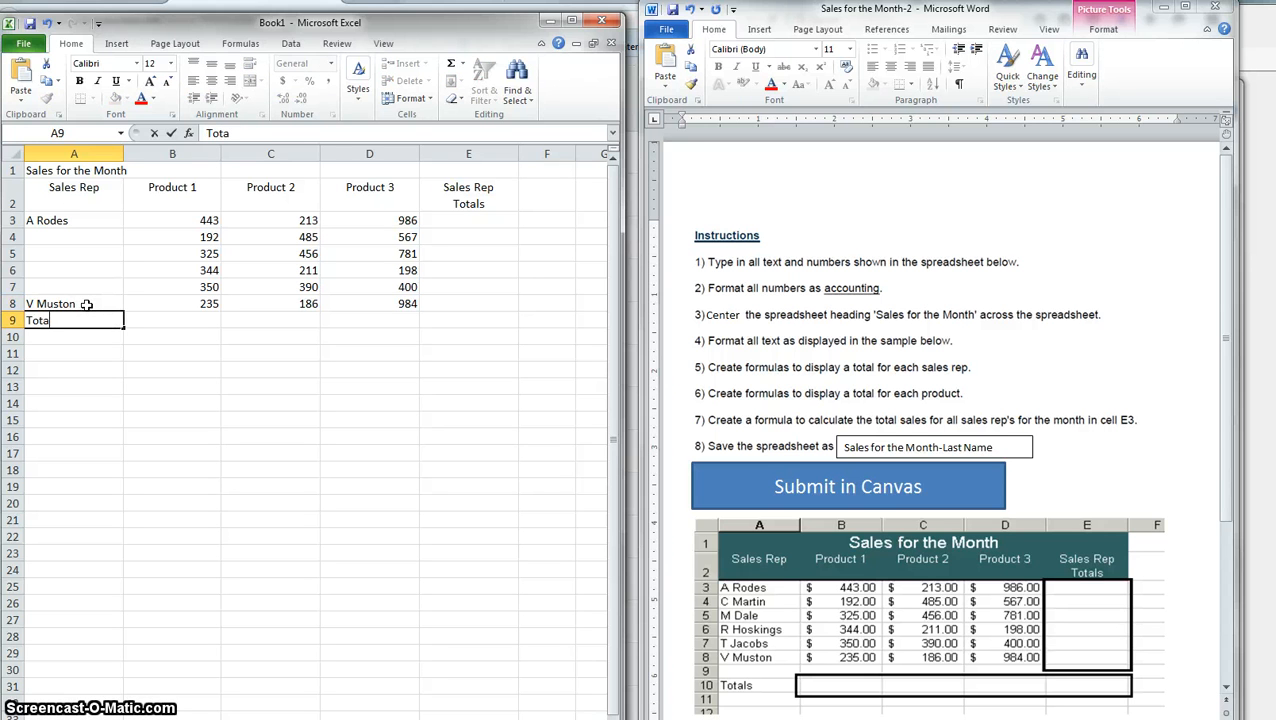
{"action": "type", "text": "l"}
{"action": "key", "text": "Tab"}
{"action": "key", "text": "Tab"}
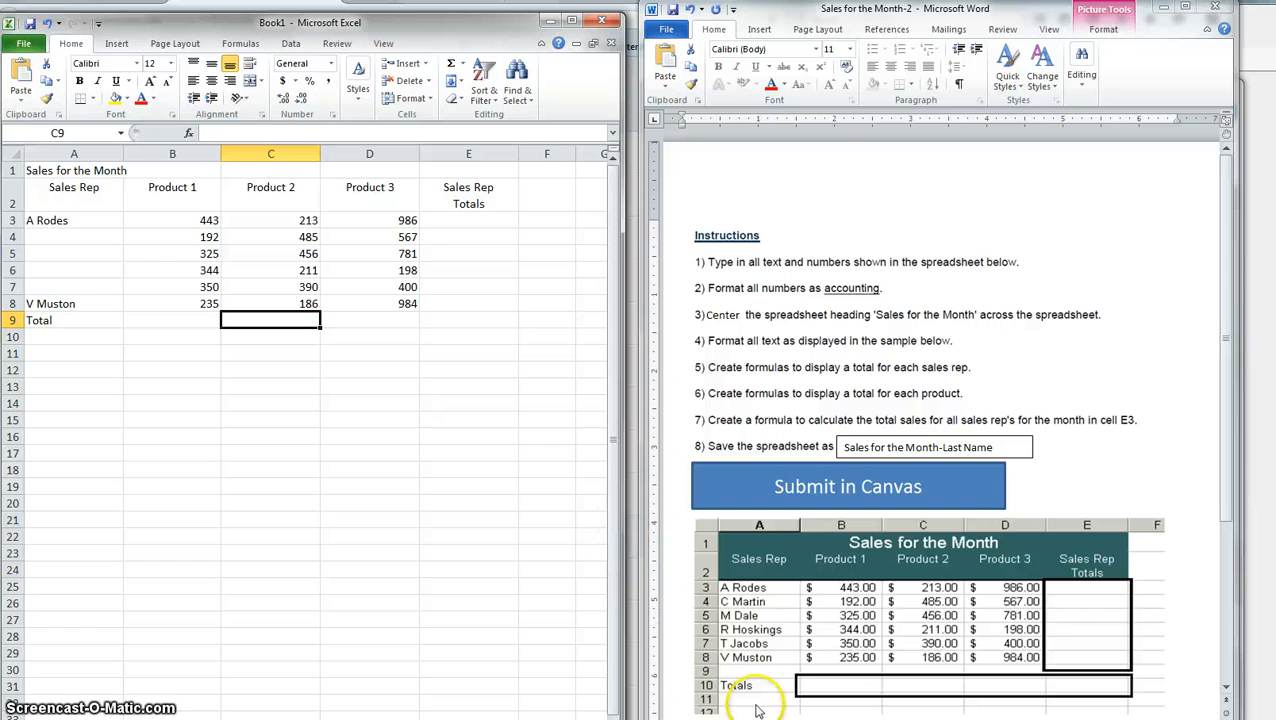
Insert a blank sheet row above the Total row.
{"action": "left_click", "coordinate": [82, 325]}
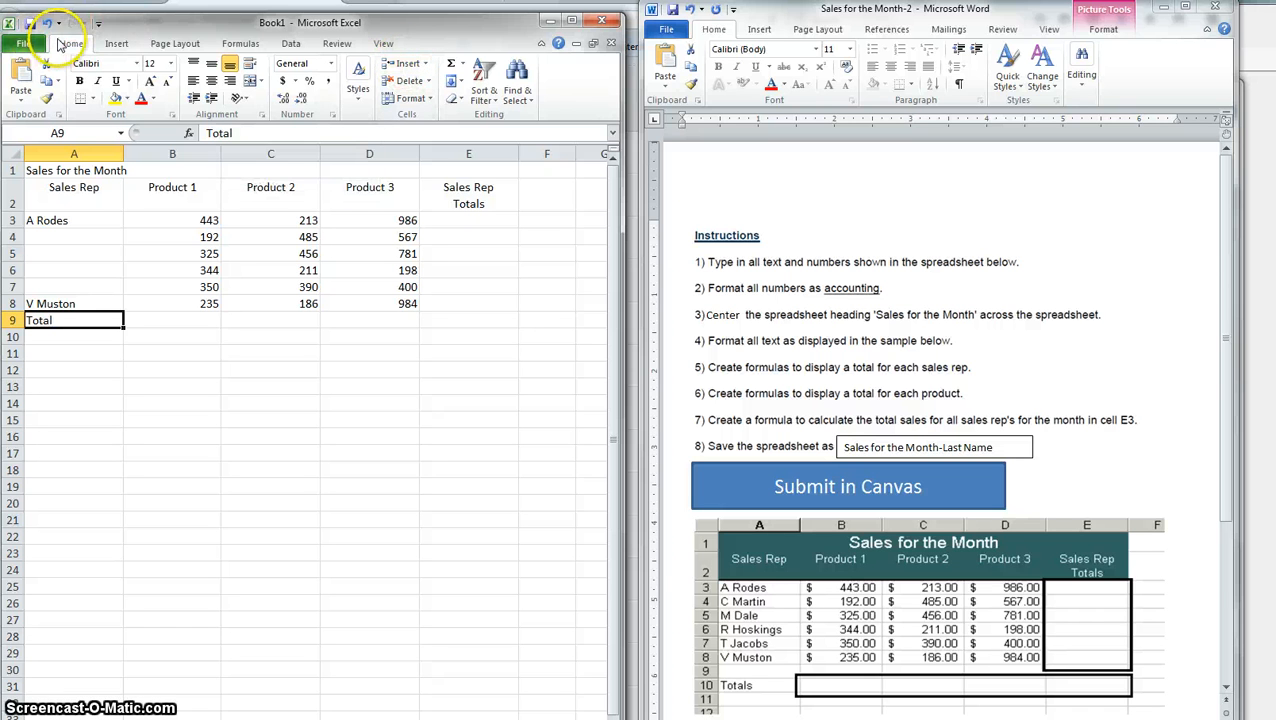
{"action": "left_click", "coordinate": [424, 64]}
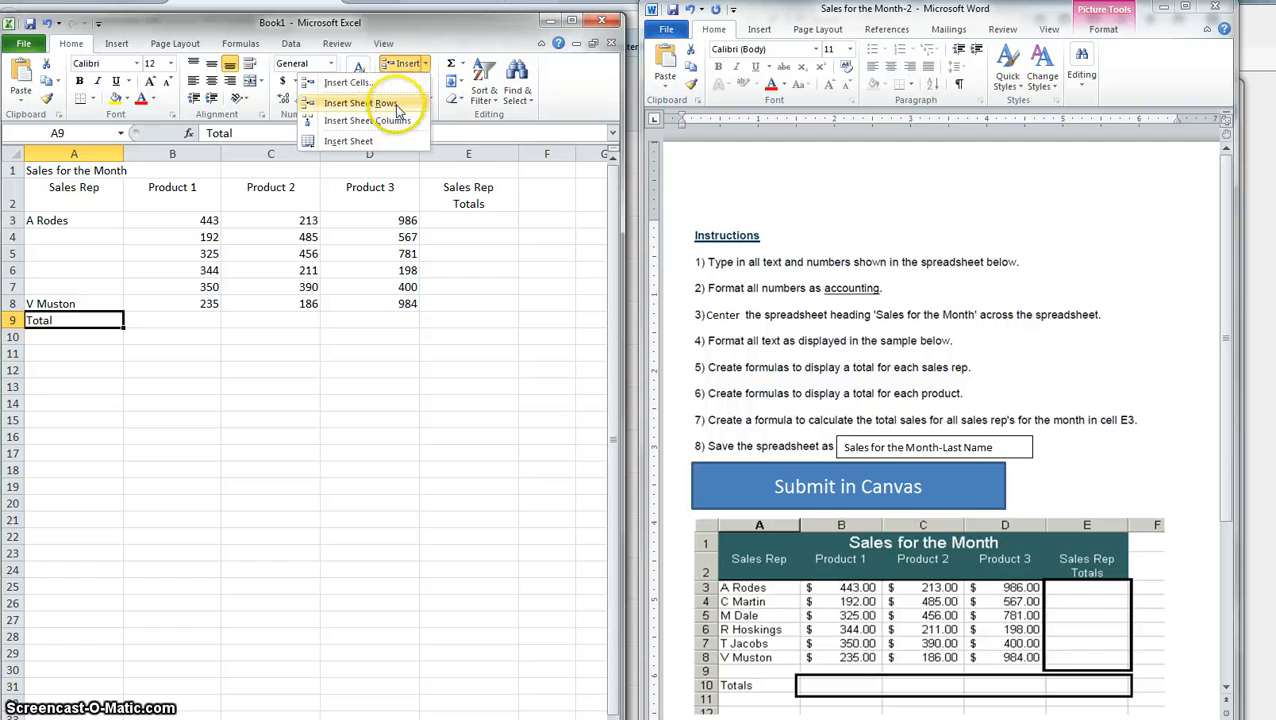
{"action": "left_click", "coordinate": [397, 104]}
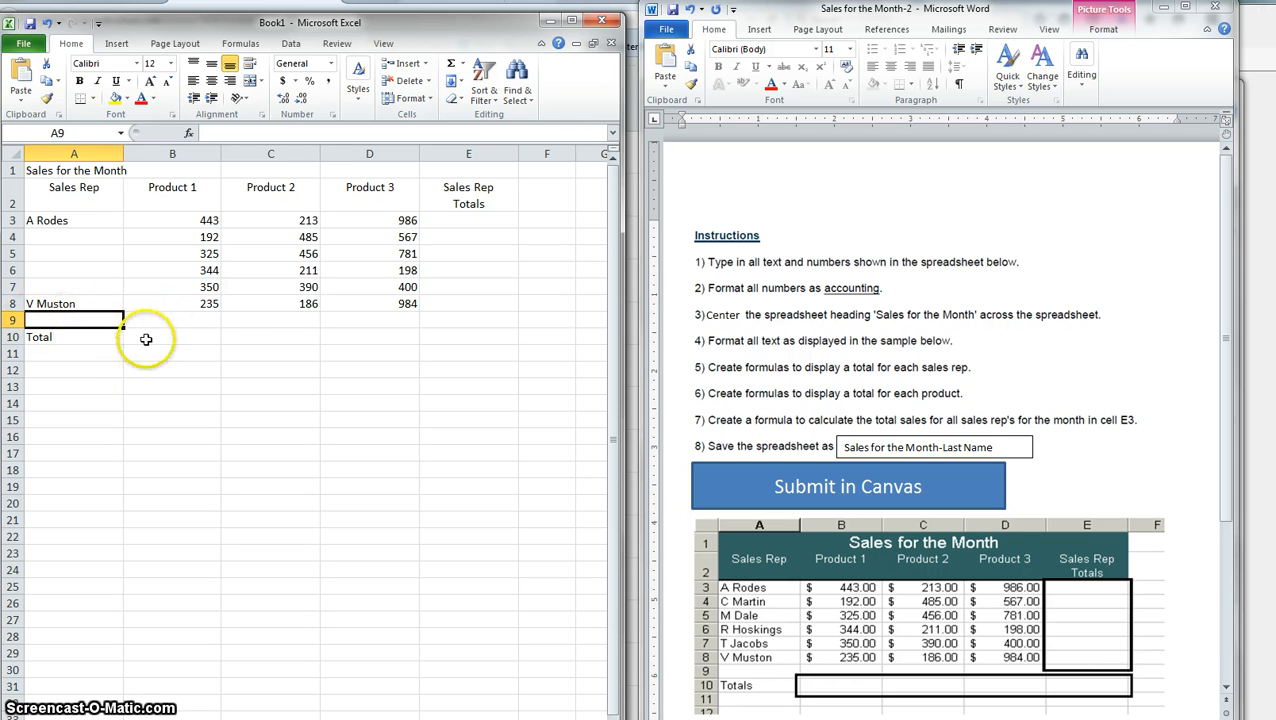
Total the Product 1 sales in cell B10 with a SUM of B3:B8, leaving out the blank row.
{"action": "left_click", "coordinate": [210, 338]}
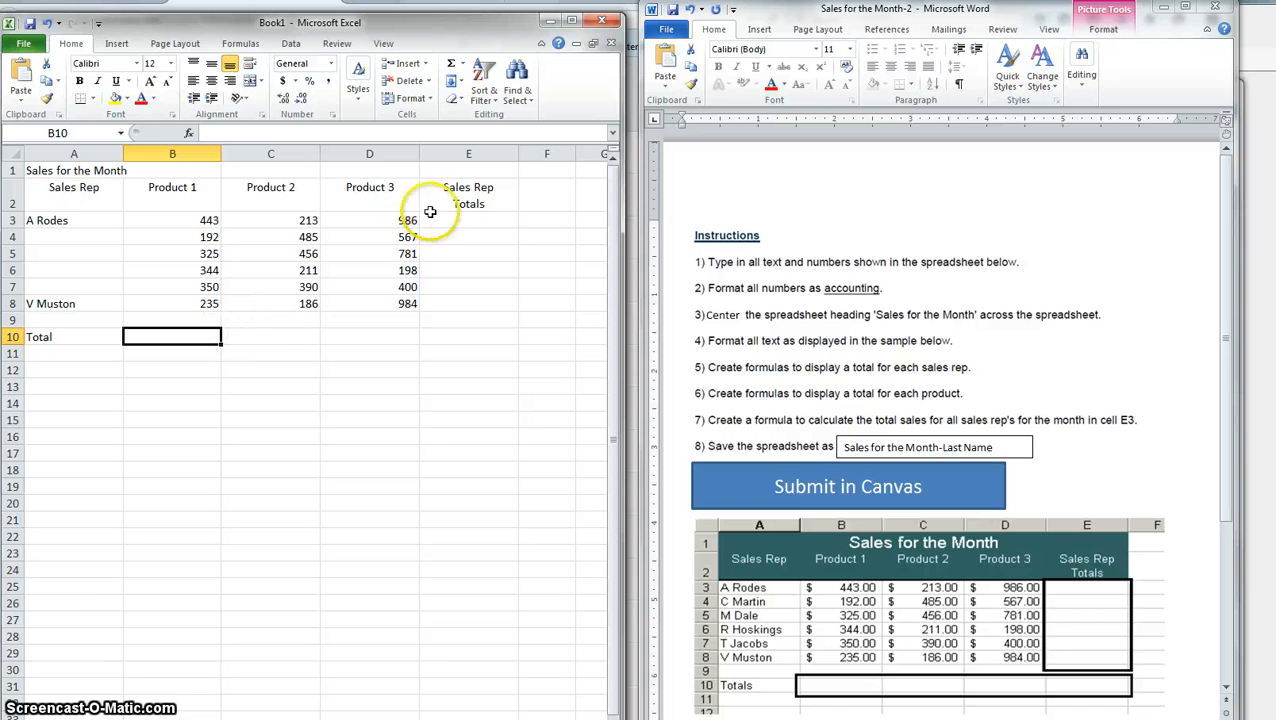
{"action": "left_click", "coordinate": [462, 64]}
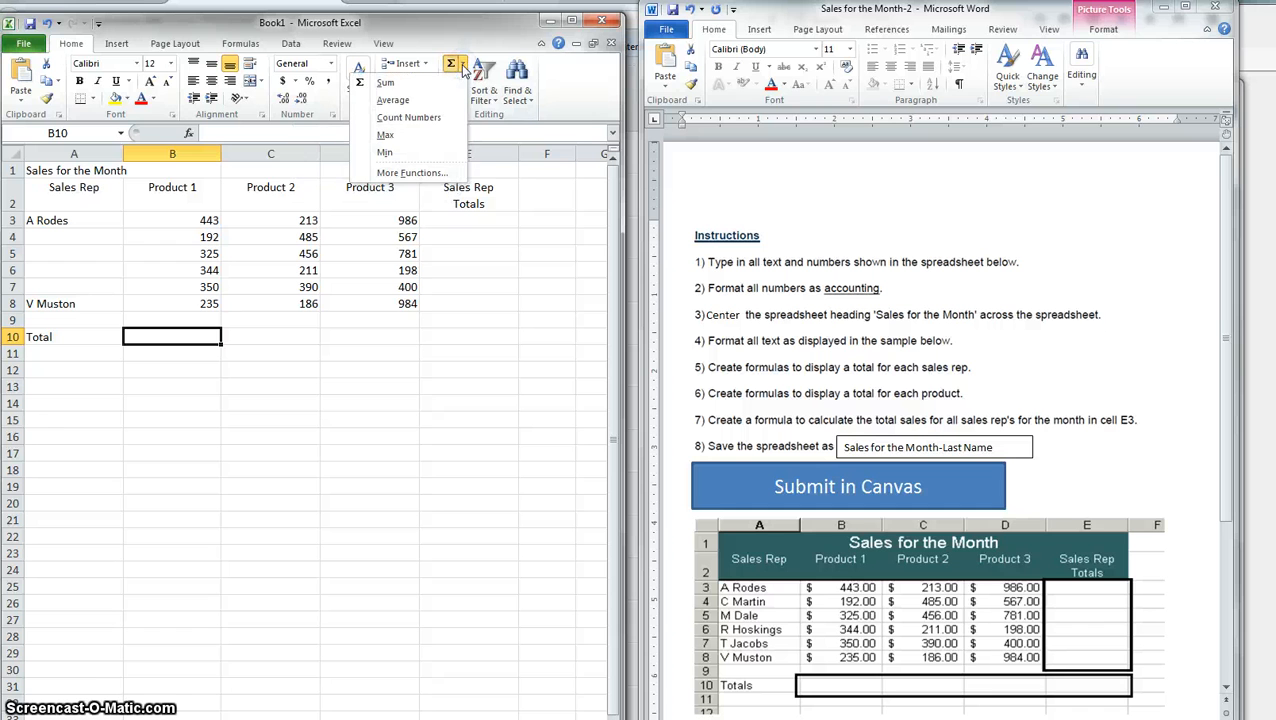
{"action": "left_click", "coordinate": [385, 85]}
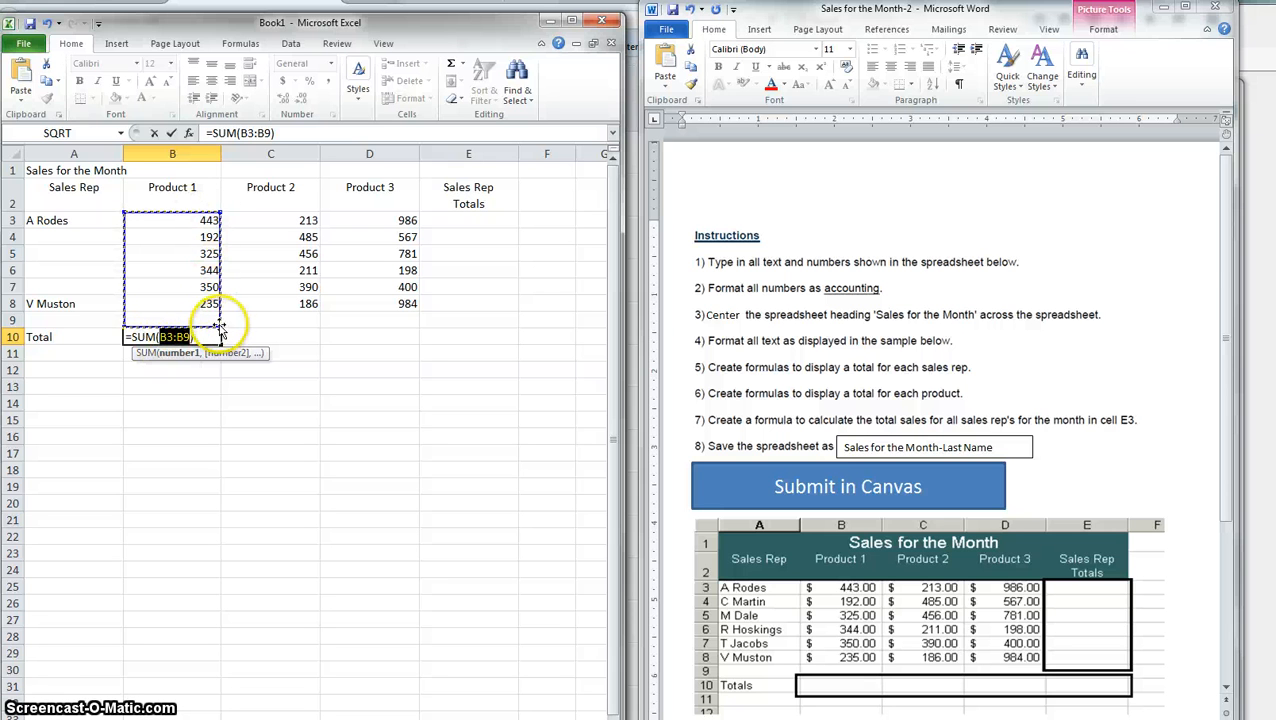
{"action": "left_click", "coordinate": [205, 219]}
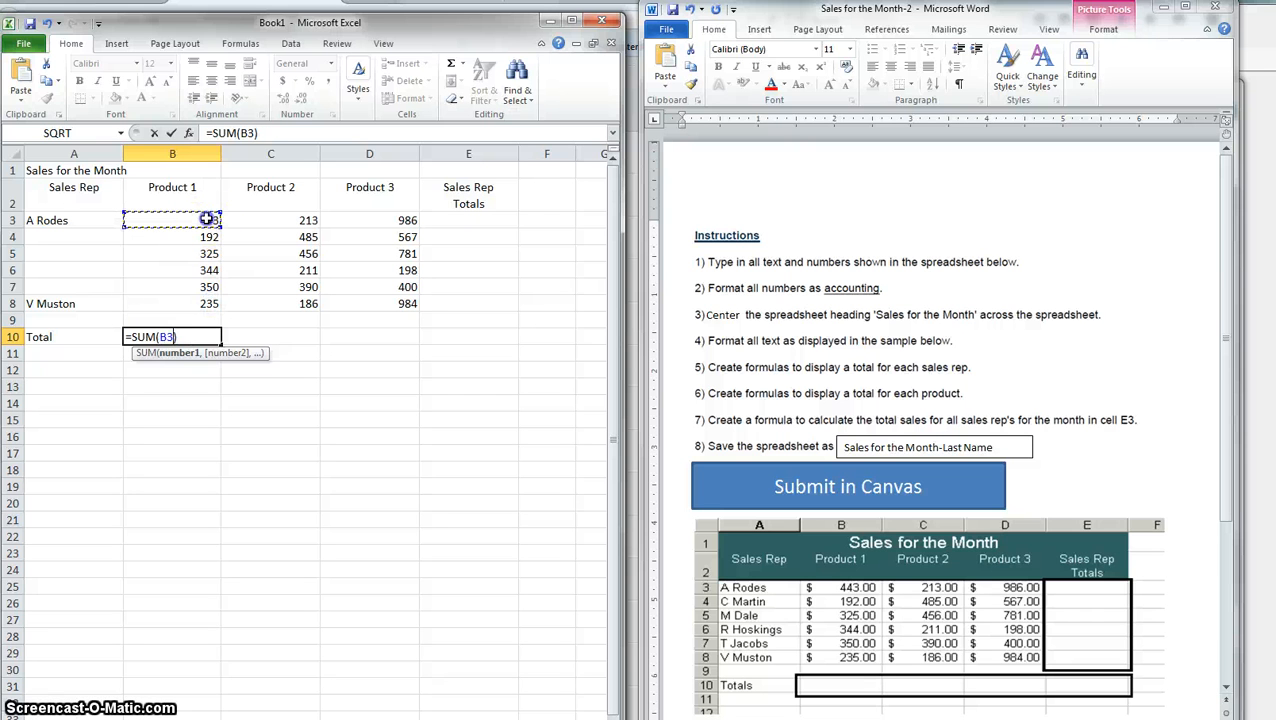
{"action": "left_click_drag", "start_coordinate": [207, 219], "coordinate": [211, 300]}
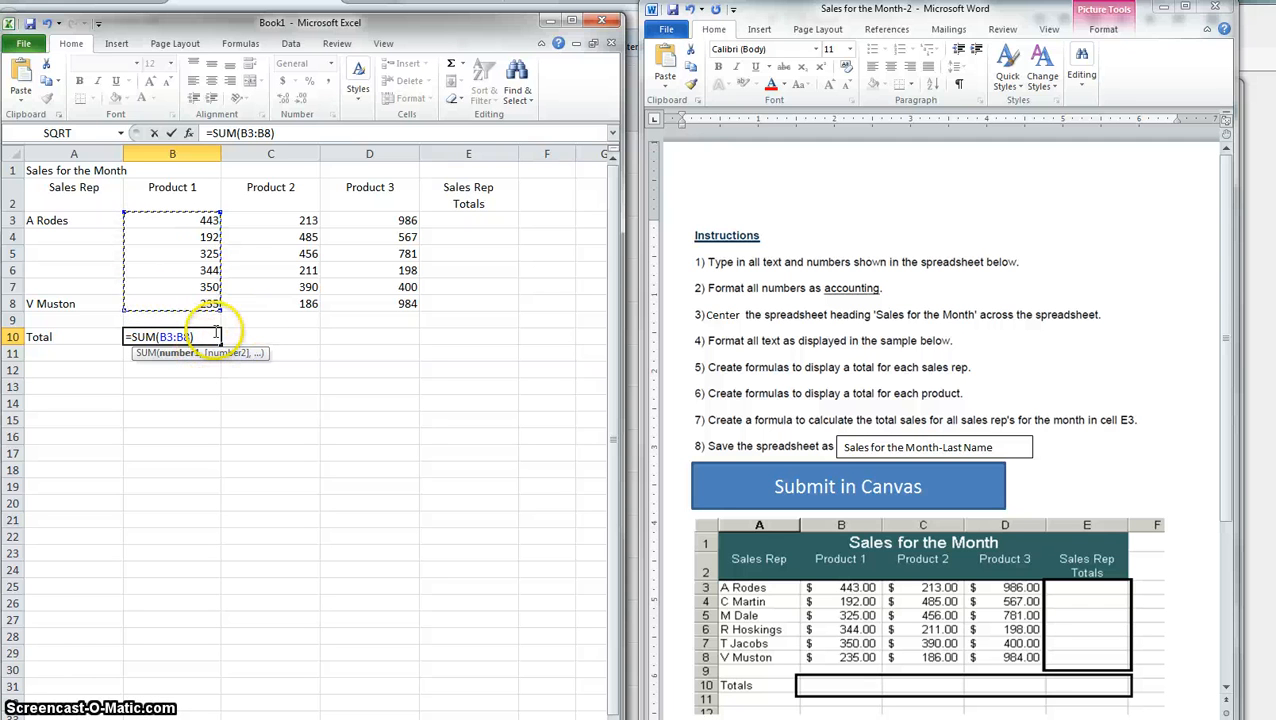
{"action": "key", "text": "Return"}
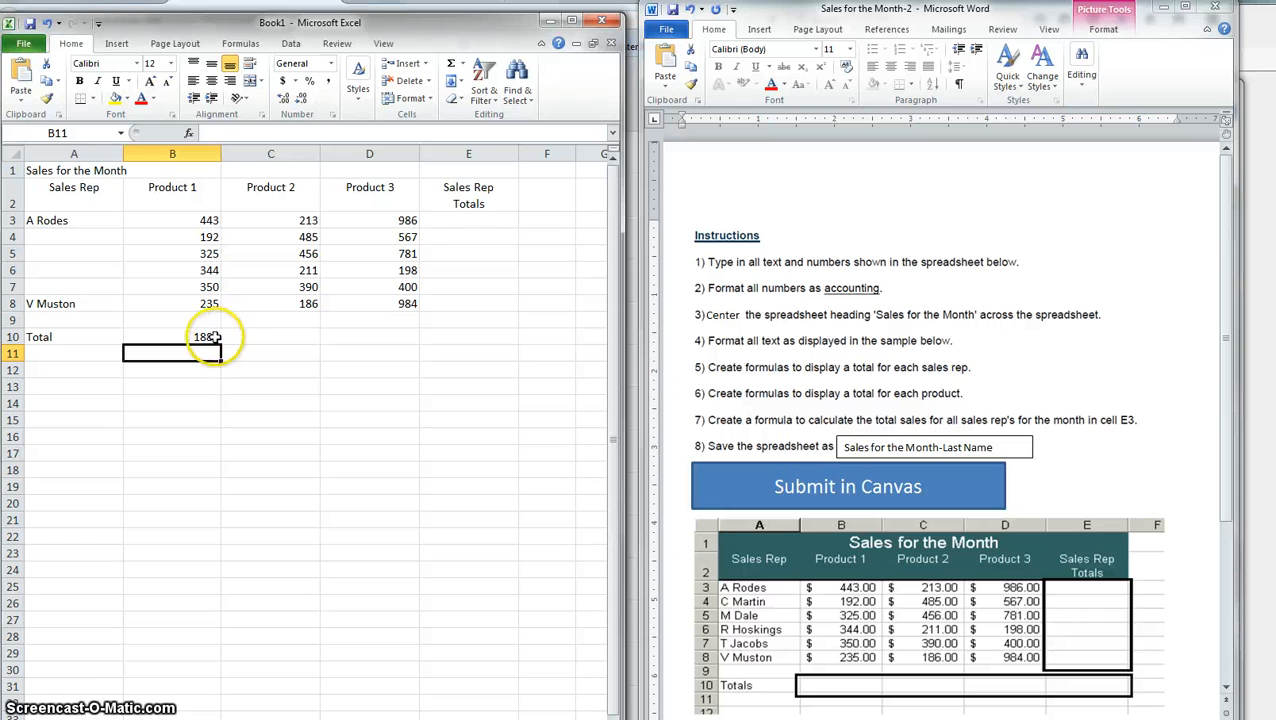
Fill the Product 1 total formula across to cells C10 through E10 and check the formula copied to C10.
{"action": "left_click", "coordinate": [218, 339]}
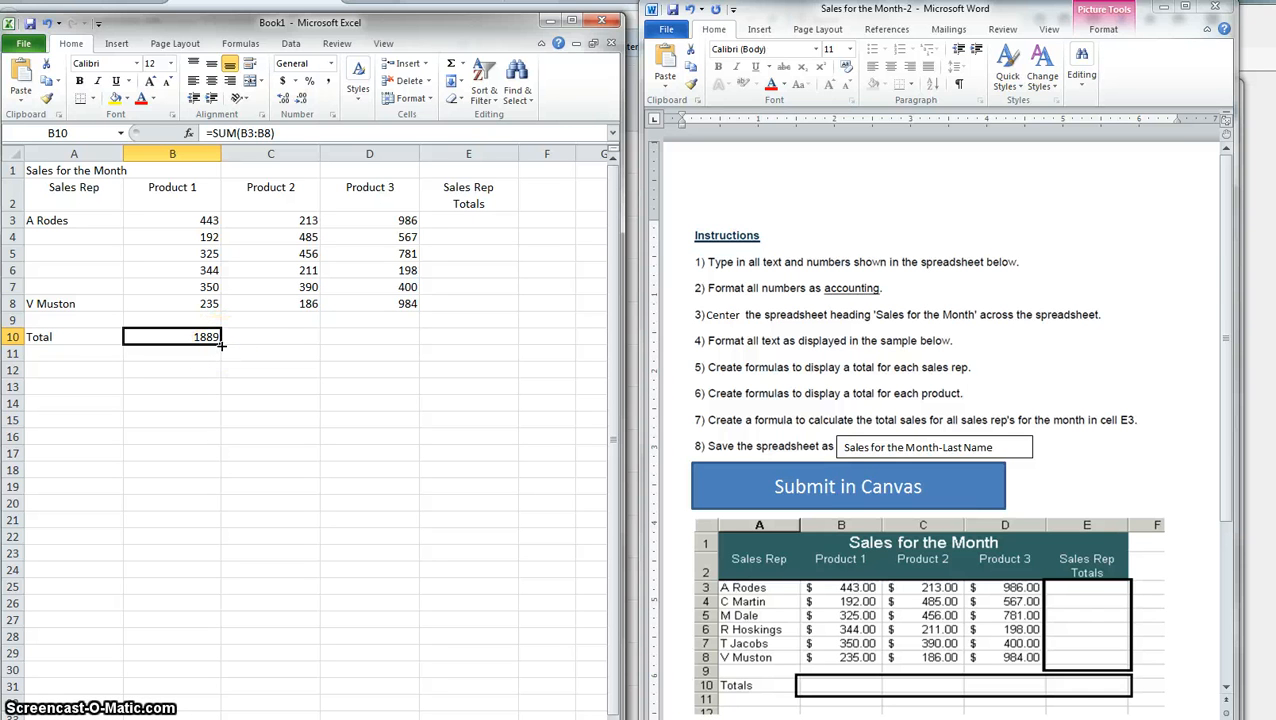
{"action": "left_click_drag", "start_coordinate": [222, 345], "coordinate": [471, 339]}
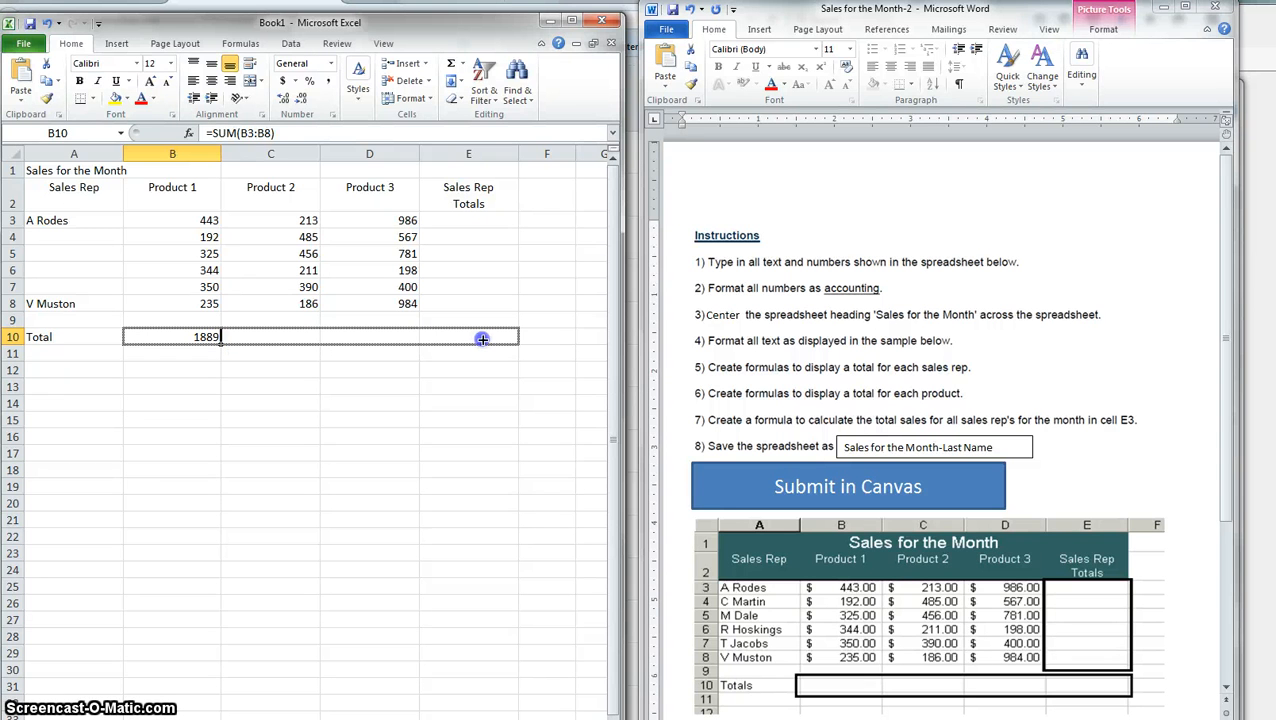
{"action": "left_click_drag", "start_coordinate": [481, 339], "coordinate": [481, 339]}
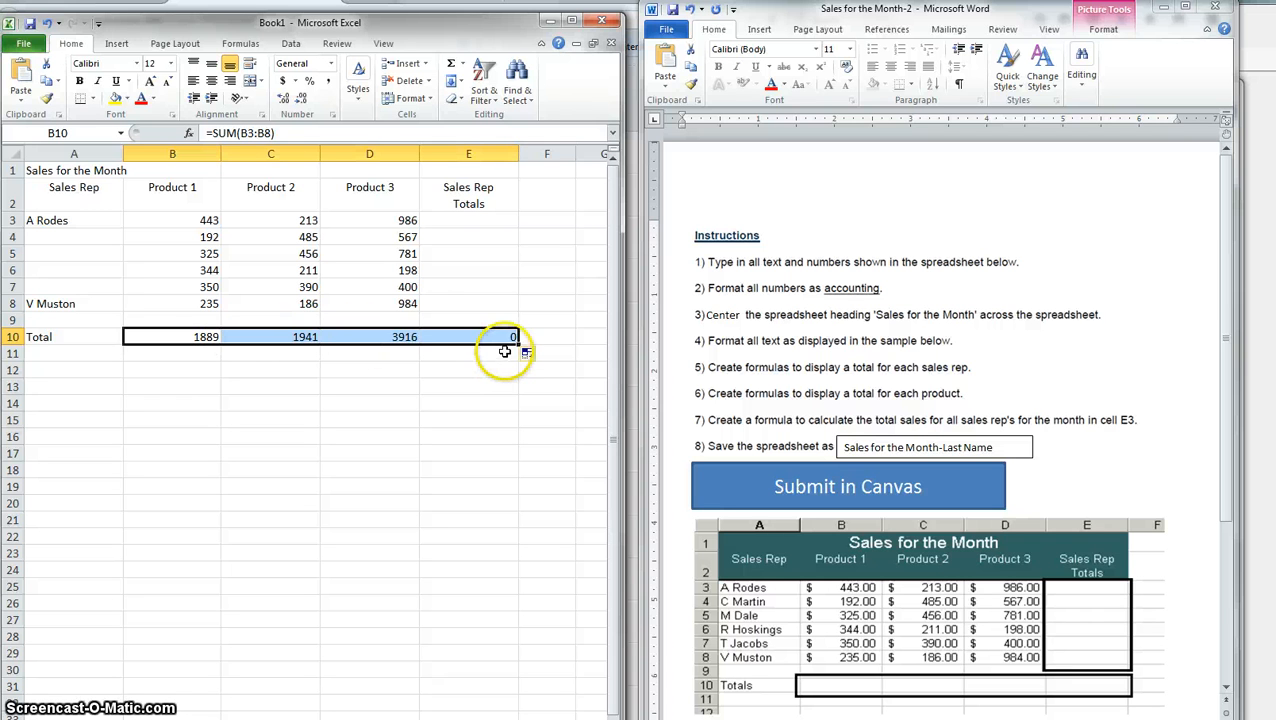
{"action": "left_click", "coordinate": [301, 337]}
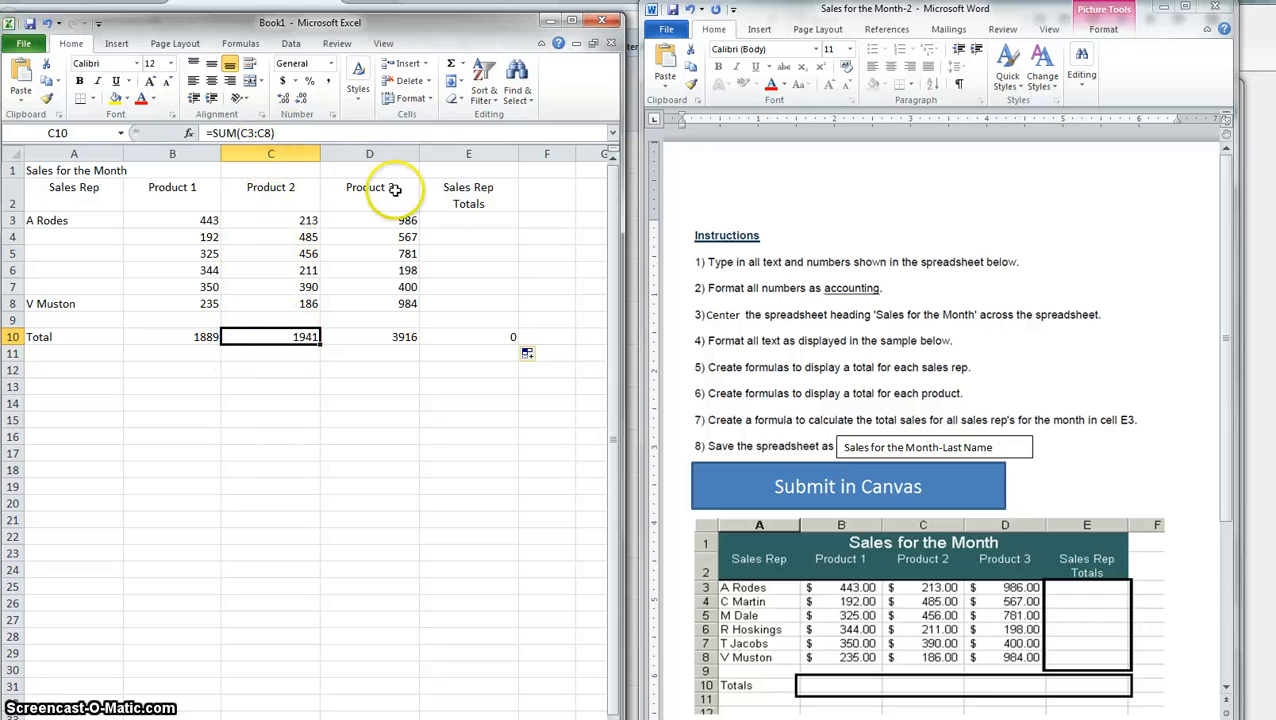
Total the first sales rep's products in cell E3 with a SUM of B3:D3.
{"action": "left_click", "coordinate": [488, 220]}
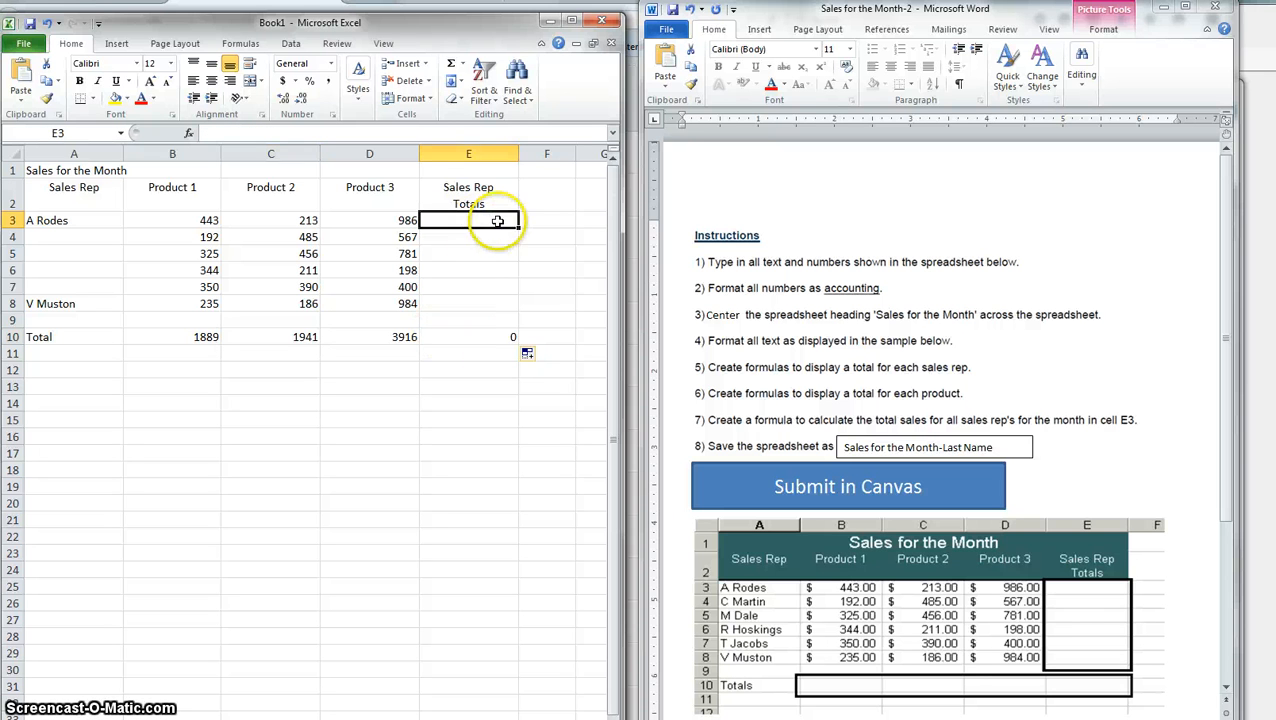
{"action": "left_click", "coordinate": [462, 63]}
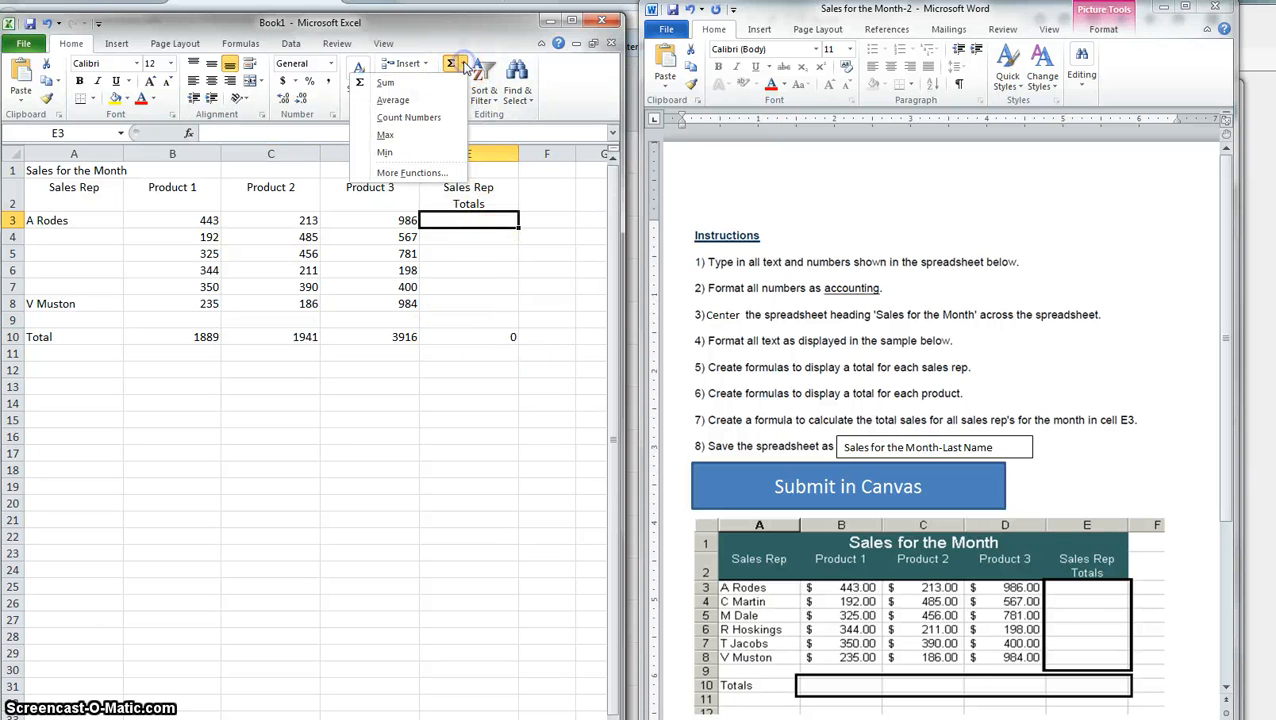
{"action": "left_click", "coordinate": [392, 86]}
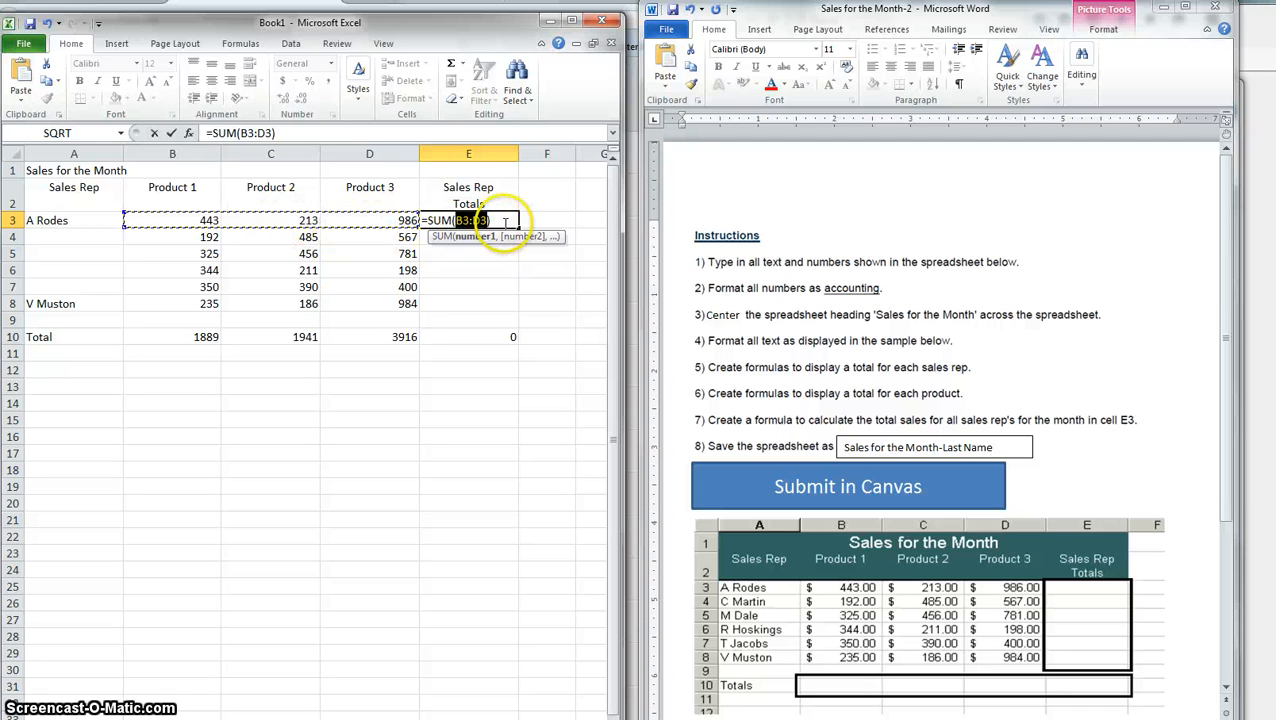
{"action": "key", "text": "Return"}
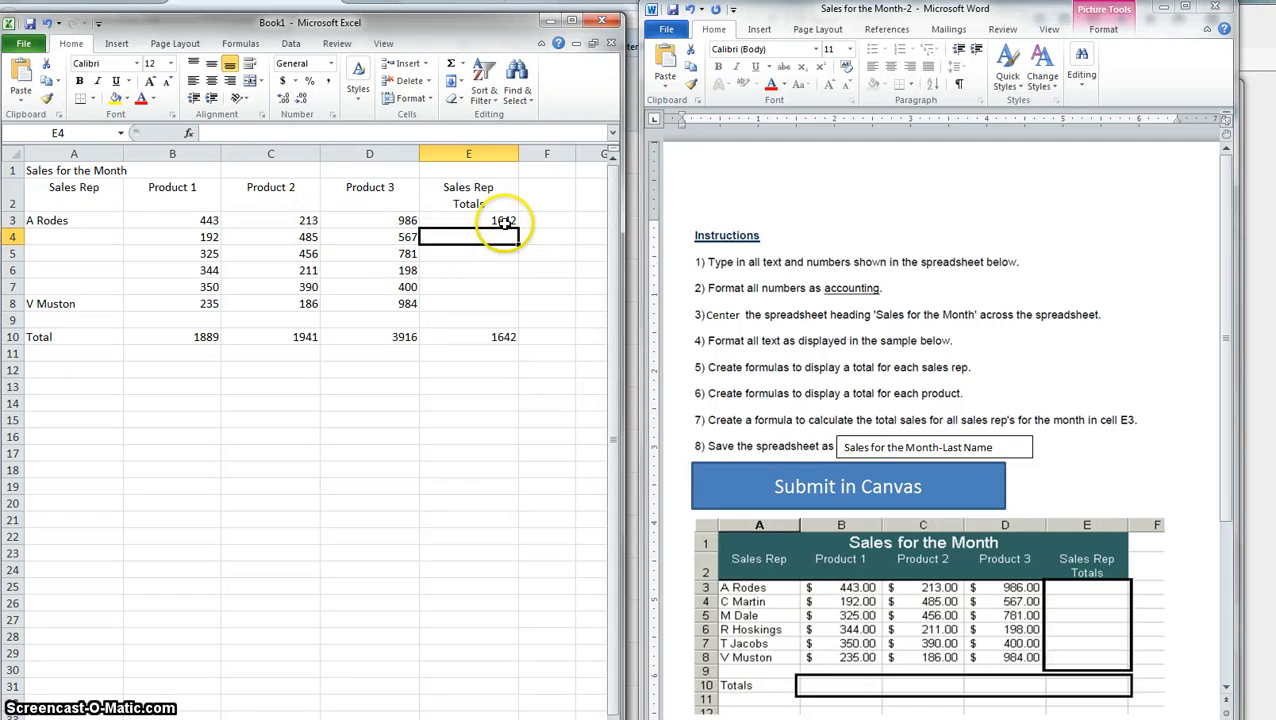
Fill the sales rep total formula from E3 down to E9.
{"action": "left_click", "coordinate": [505, 221]}
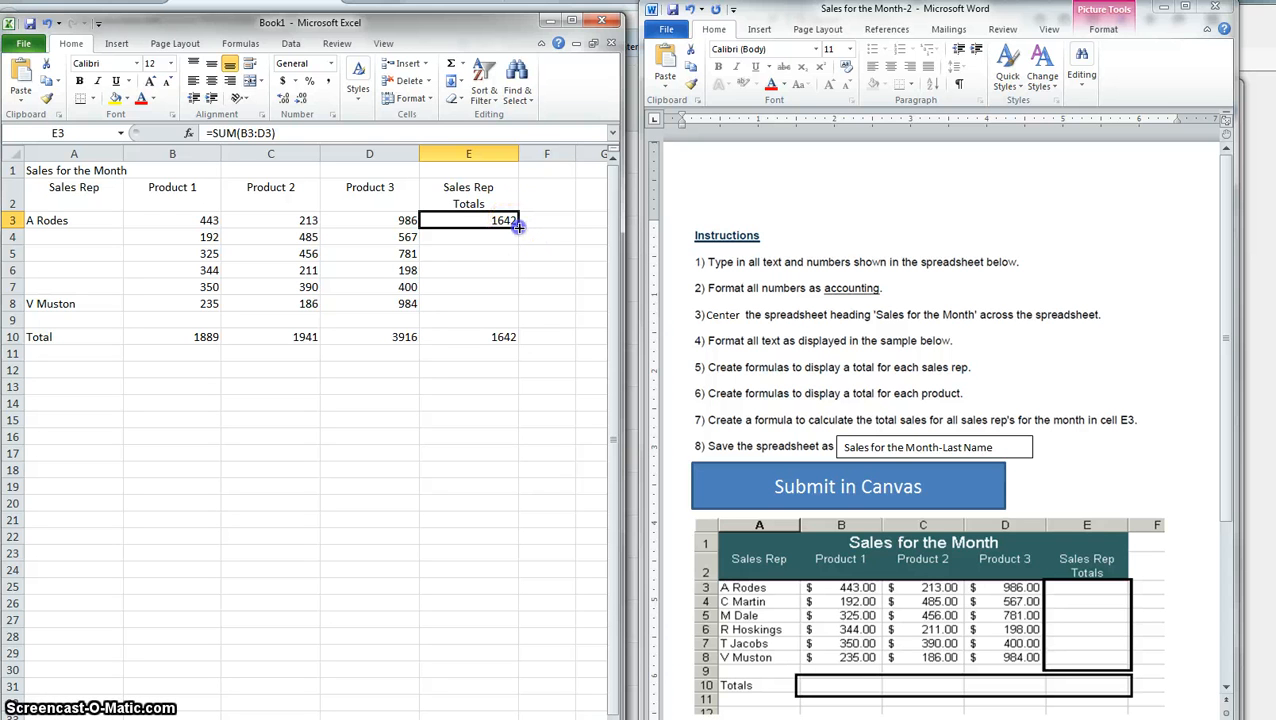
{"action": "left_click_drag", "start_coordinate": [519, 231], "coordinate": [522, 321]}
{"action": "left_click", "coordinate": [512, 370]}
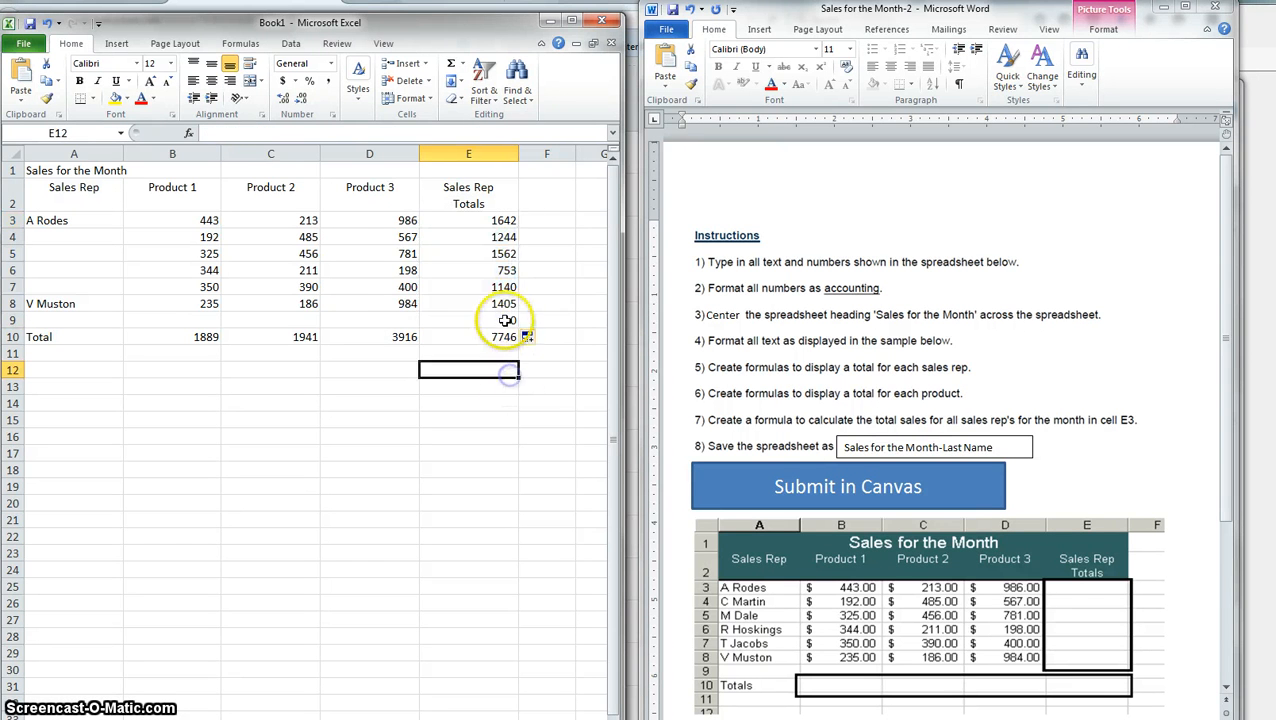
Clear the unneeded total formula from cell E9 in the blank row.
{"action": "left_click", "coordinate": [507, 319]}
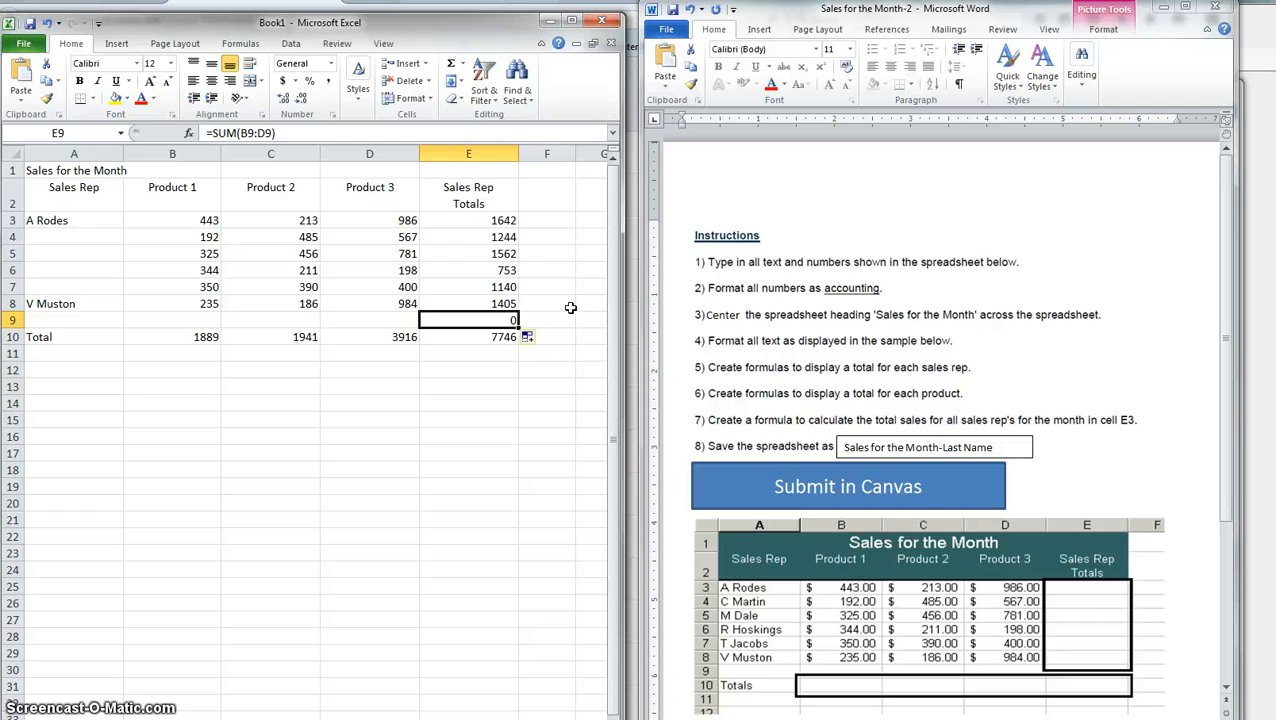
{"action": "key", "text": "Delete"}
{"action": "left_click", "coordinate": [486, 395]}
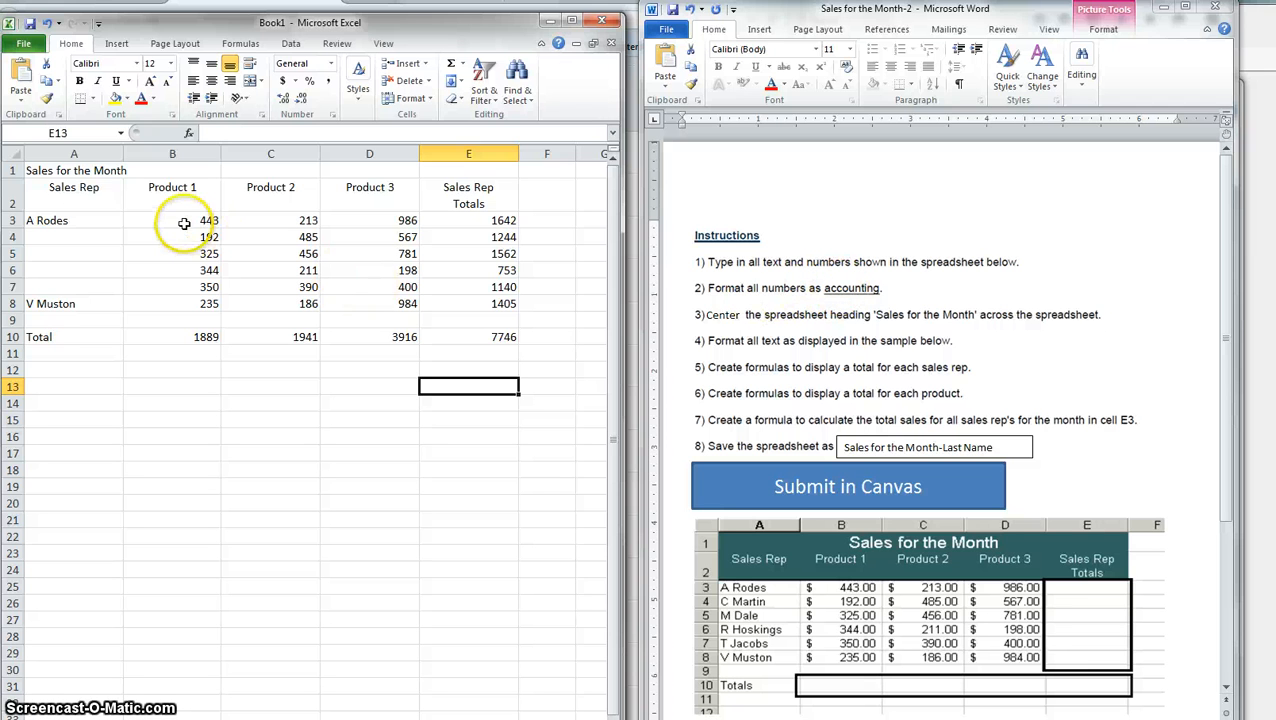
Format the numbers in B3:E10 as Accounting with 2 decimal places and the $ symbol.
{"action": "left_click_drag", "start_coordinate": [184, 218], "coordinate": [475, 337]}
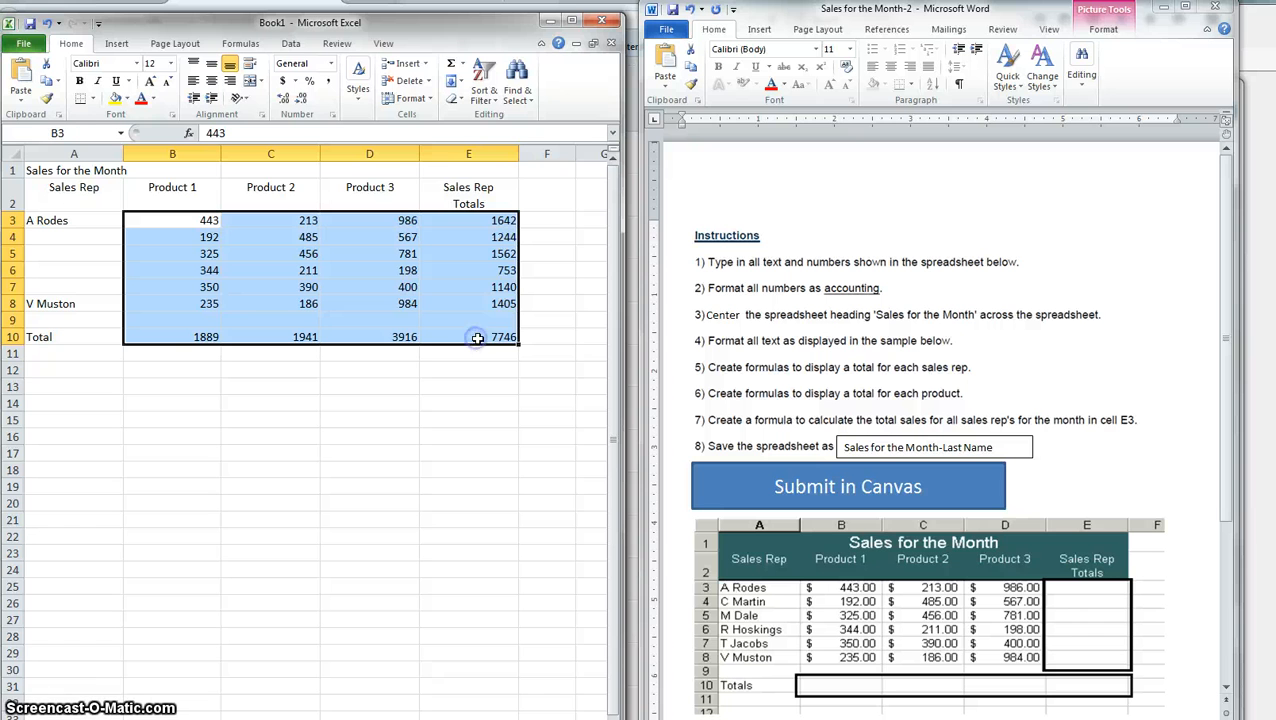
{"action": "left_click", "coordinate": [333, 116]}
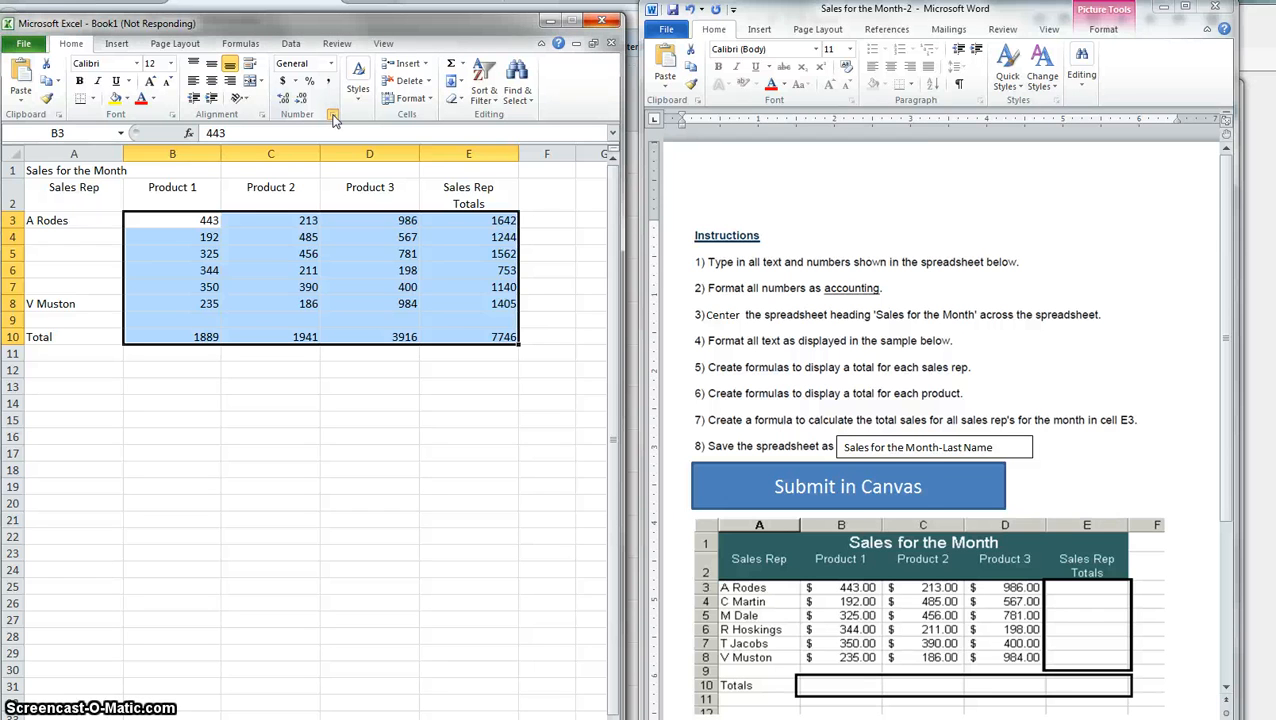
{"action": "left_click_drag", "start_coordinate": [648, 150], "coordinate": [519, 378]}
{"action": "left_click", "coordinate": [447, 468]}
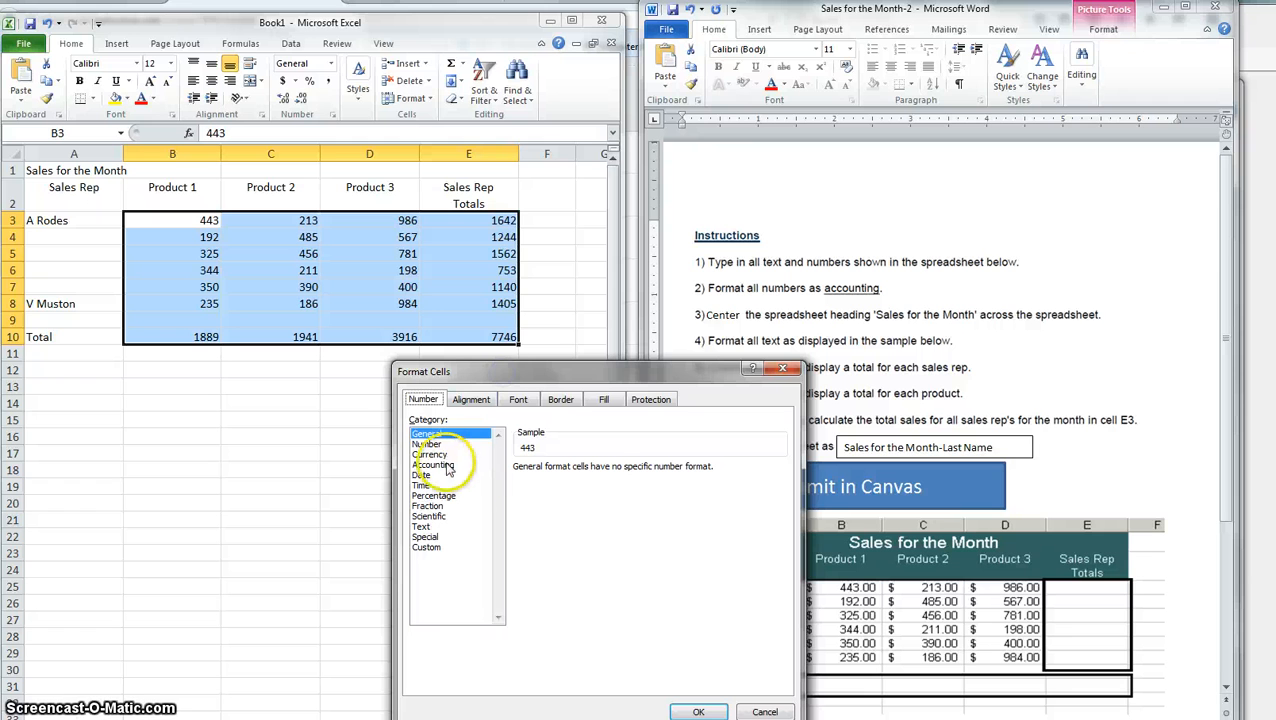
{"action": "left_click", "coordinate": [428, 444]}
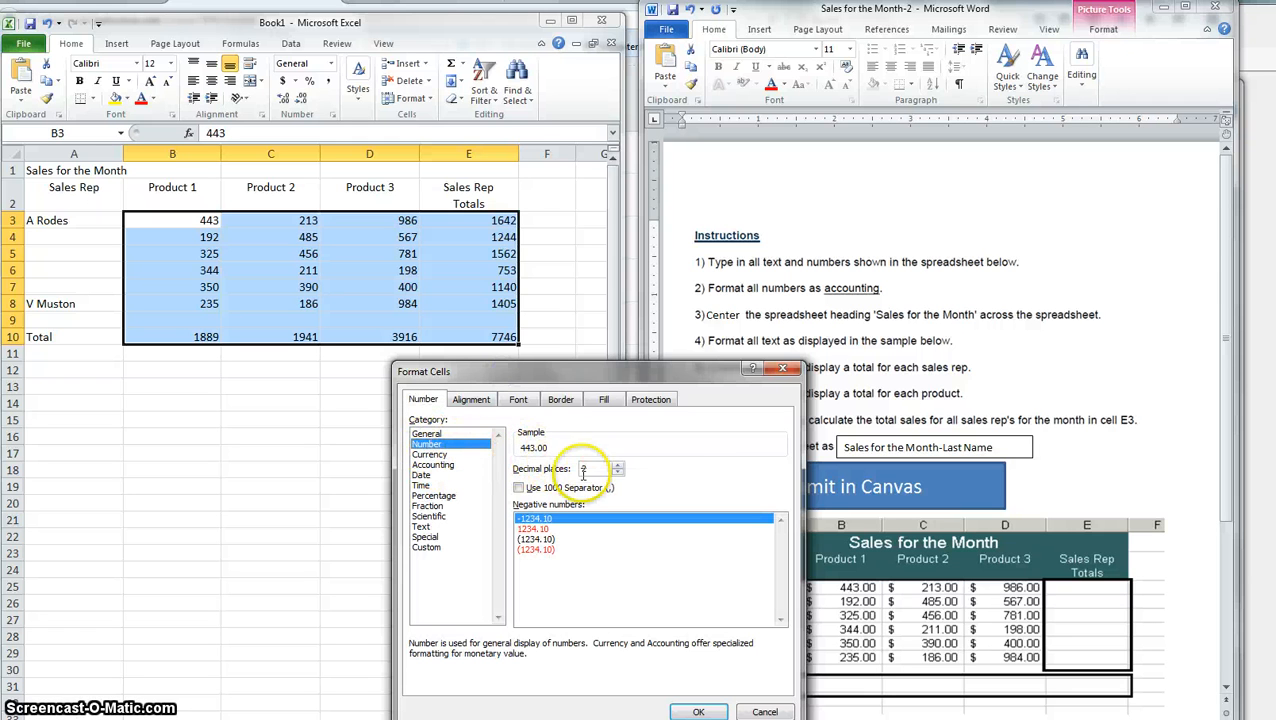
{"action": "left_click", "coordinate": [519, 488]}
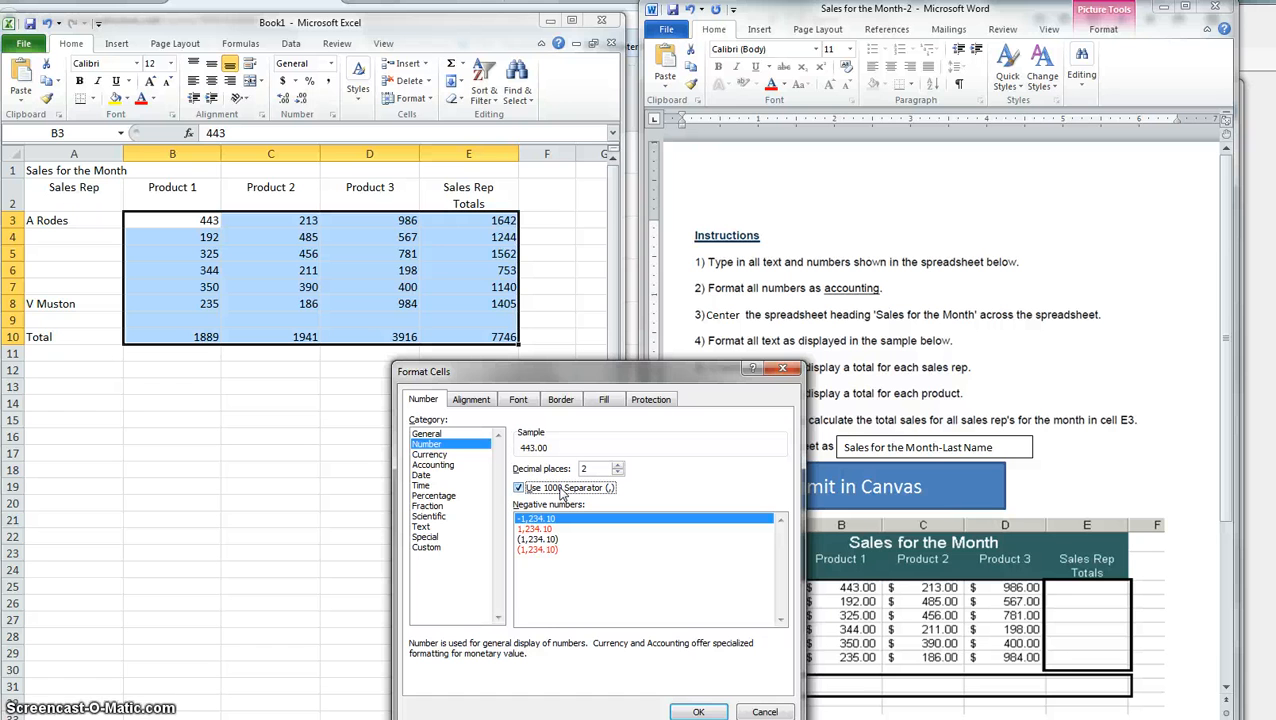
{"action": "left_click", "coordinate": [428, 455]}
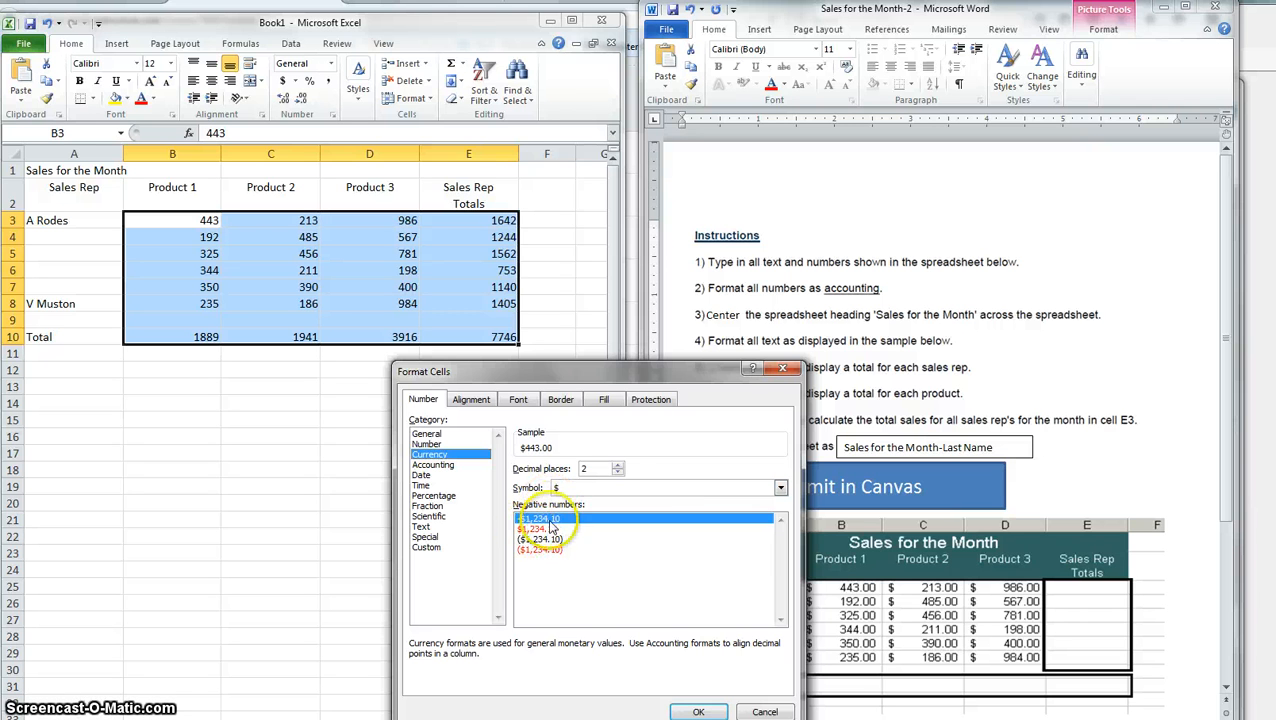
{"action": "left_click", "coordinate": [446, 466]}
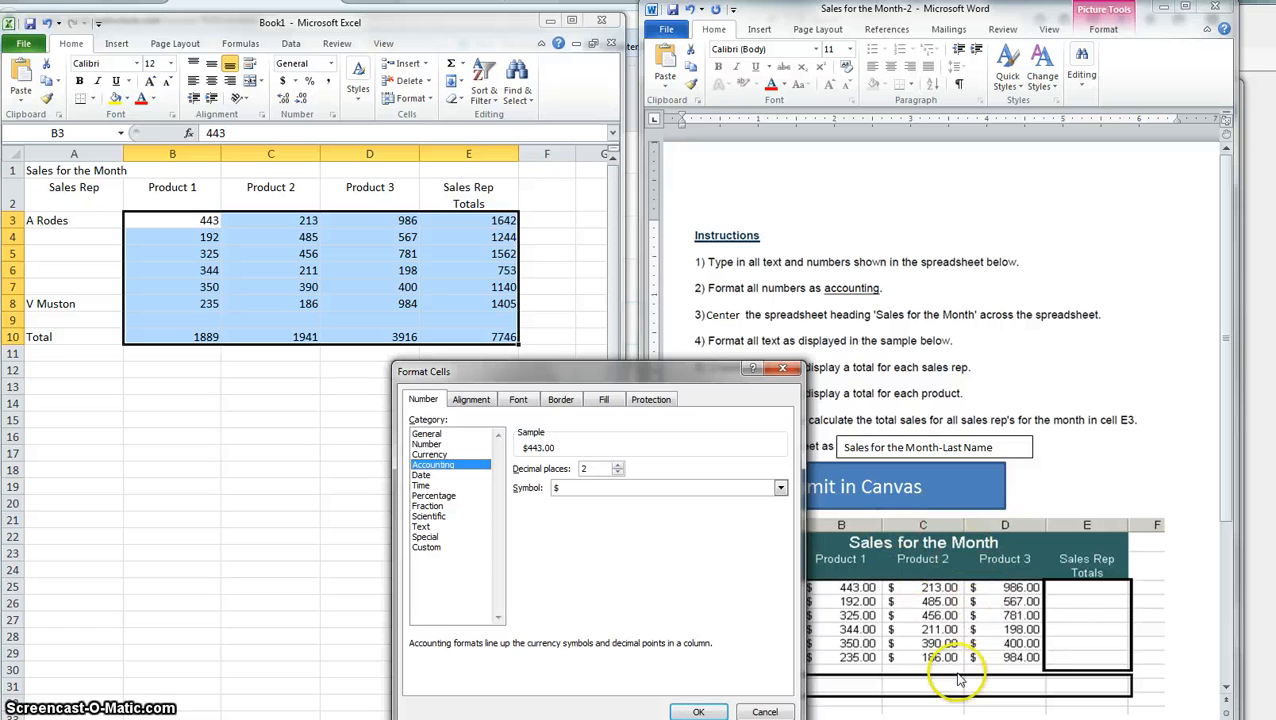
{"action": "left_click", "coordinate": [697, 712]}
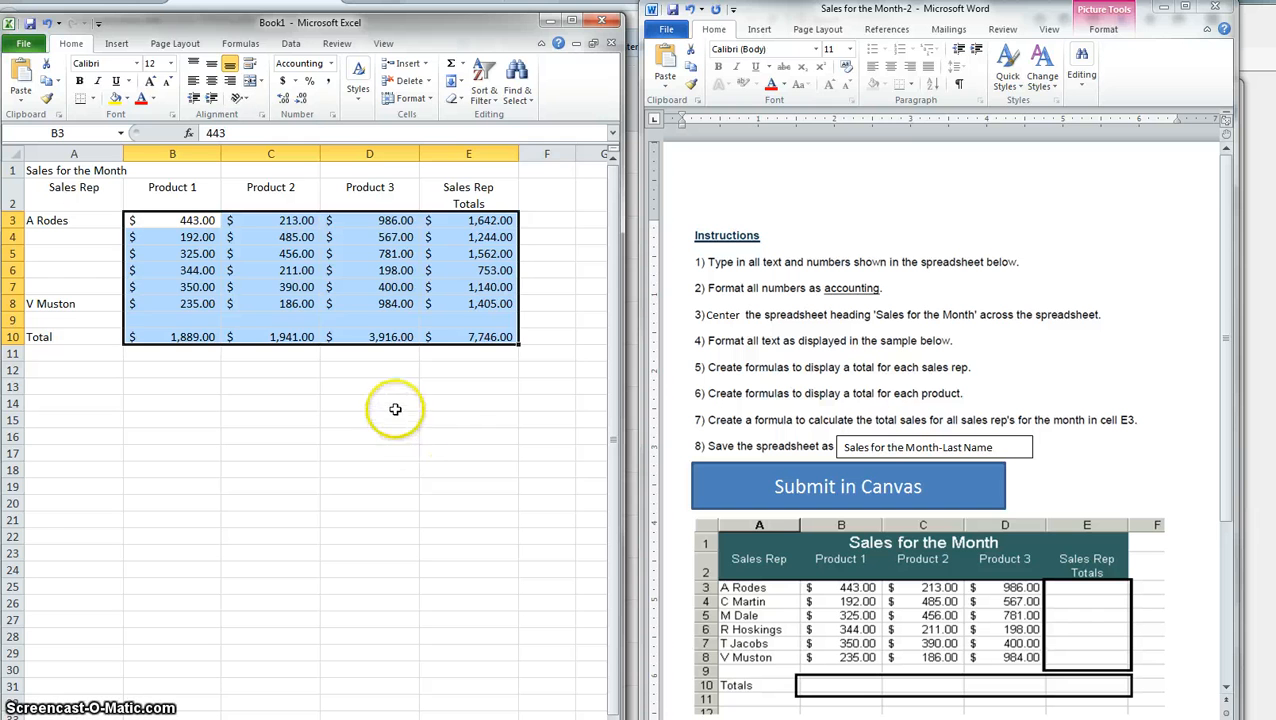
Try the Currency number format on cell B3 and undo the change.
{"action": "left_click", "coordinate": [396, 410]}
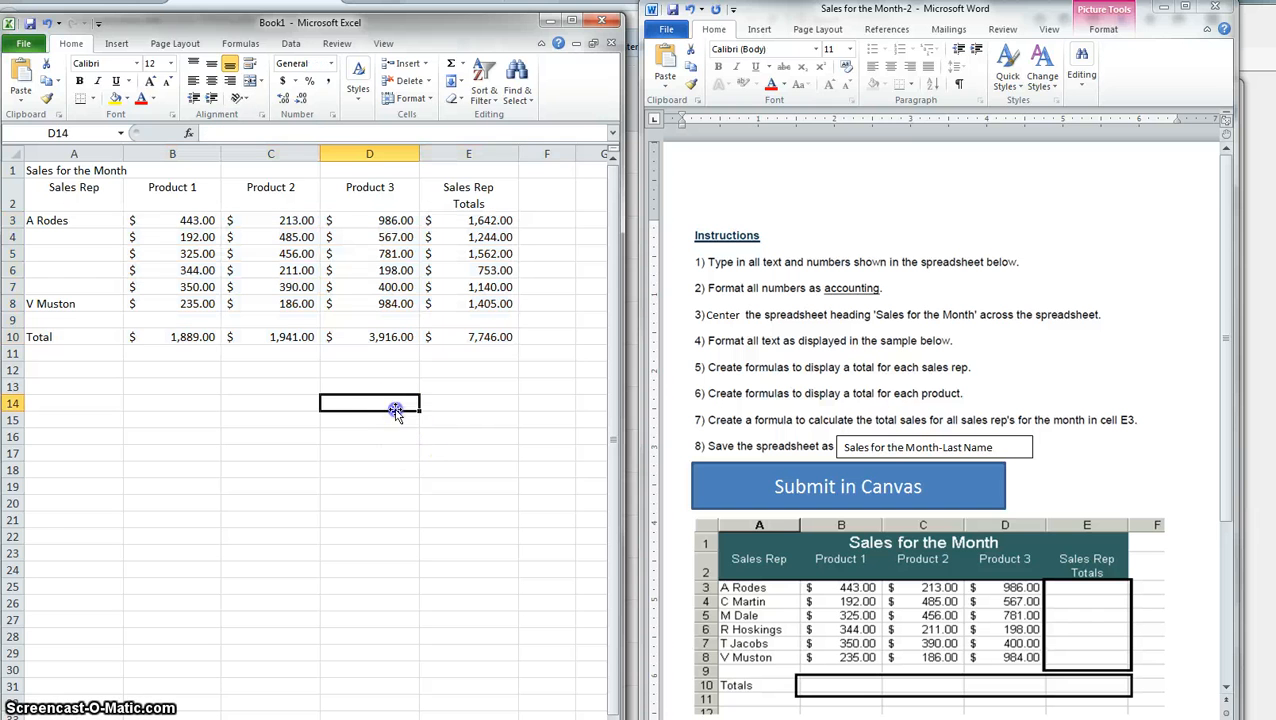
{"action": "left_click", "coordinate": [182, 220]}
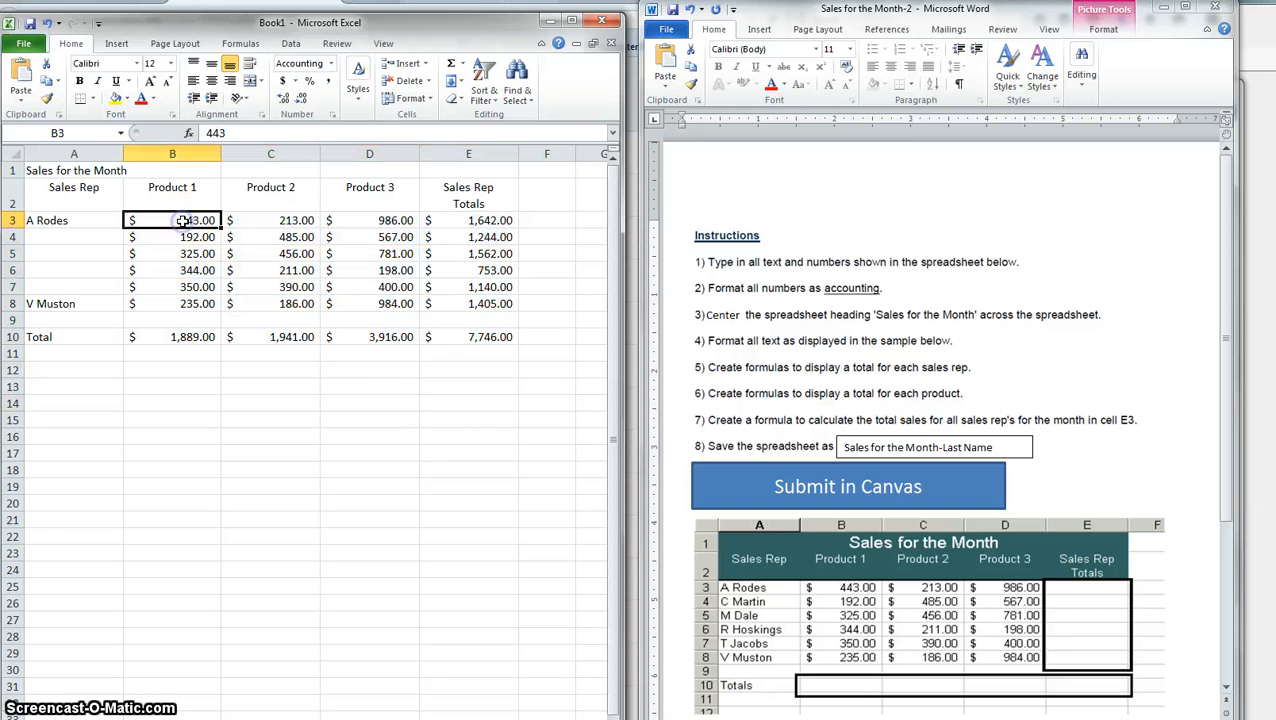
{"action": "left_click", "coordinate": [331, 64]}
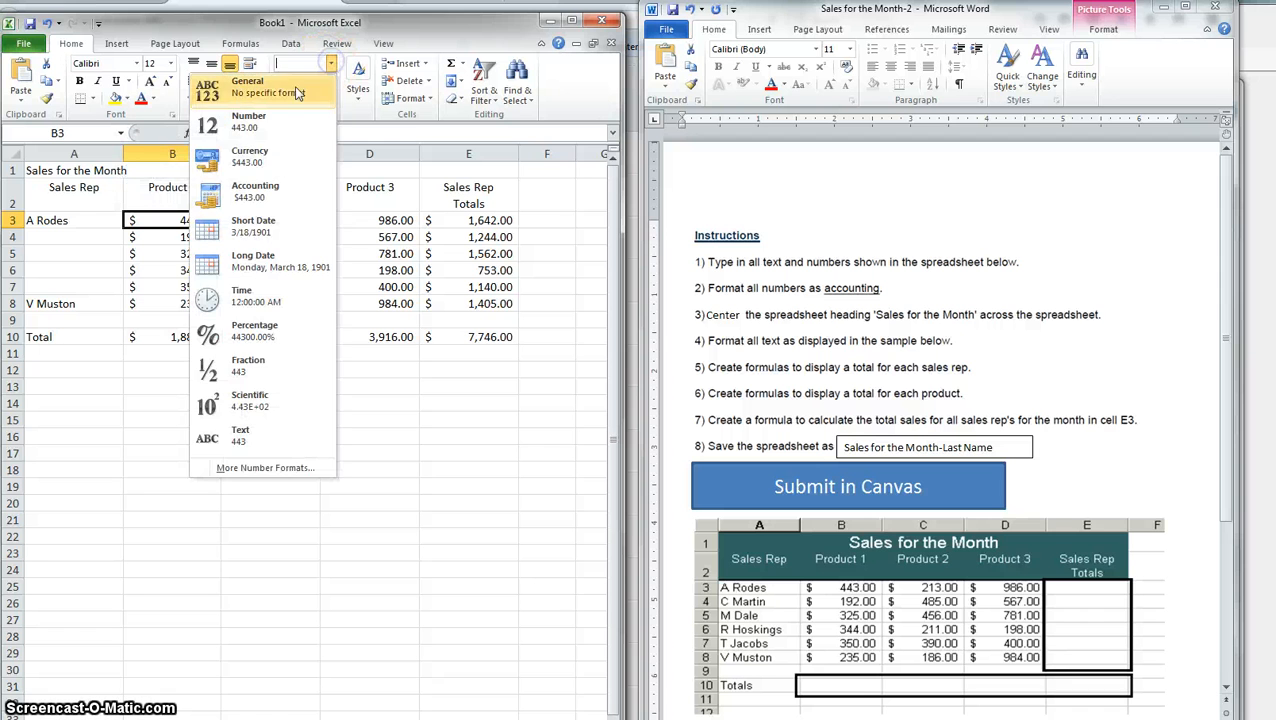
{"action": "left_click", "coordinate": [248, 162]}
{"action": "left_click", "coordinate": [268, 449]}
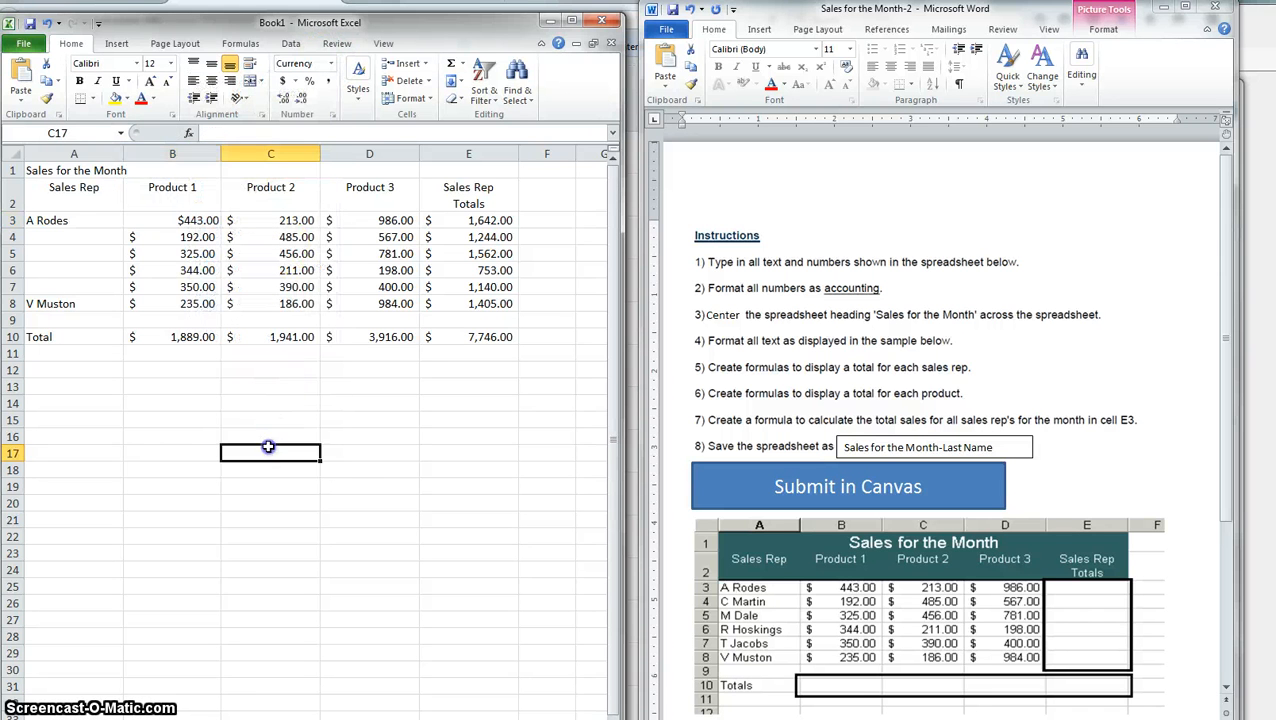
{"action": "left_click", "coordinate": [191, 215]}
{"action": "key", "text": "ctrl+z"}
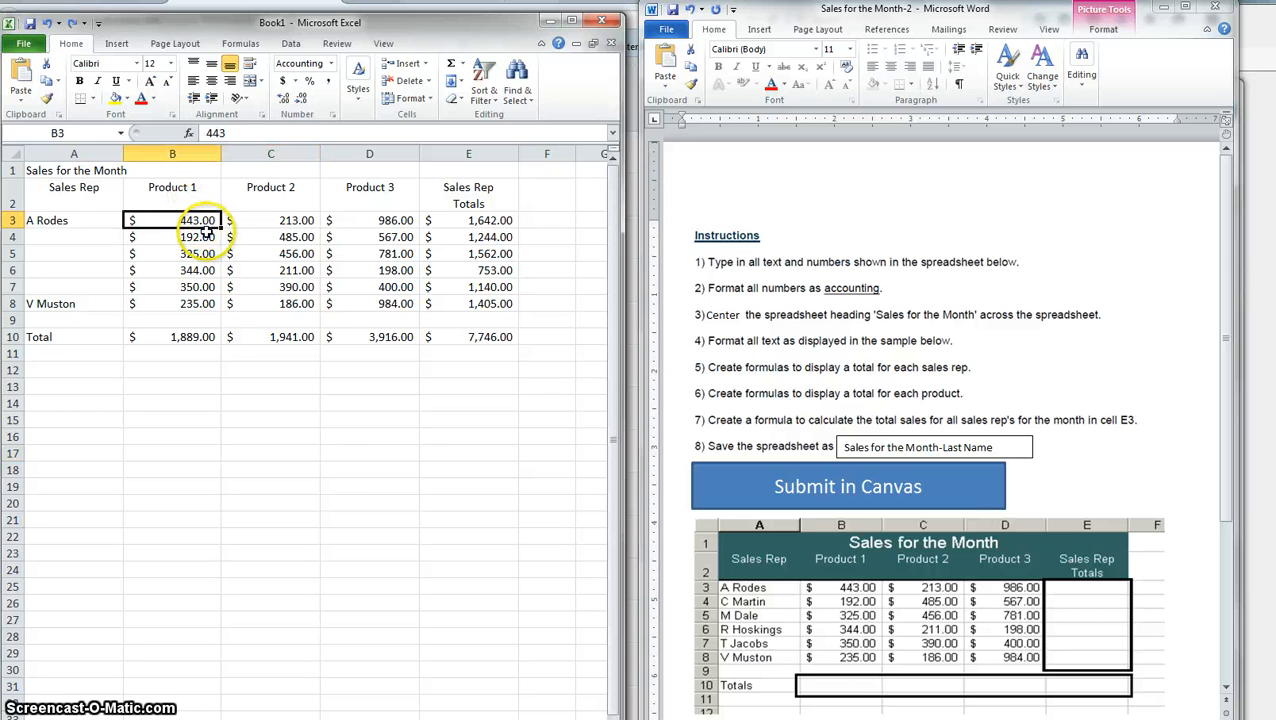
{"action": "left_click", "coordinate": [325, 455]}
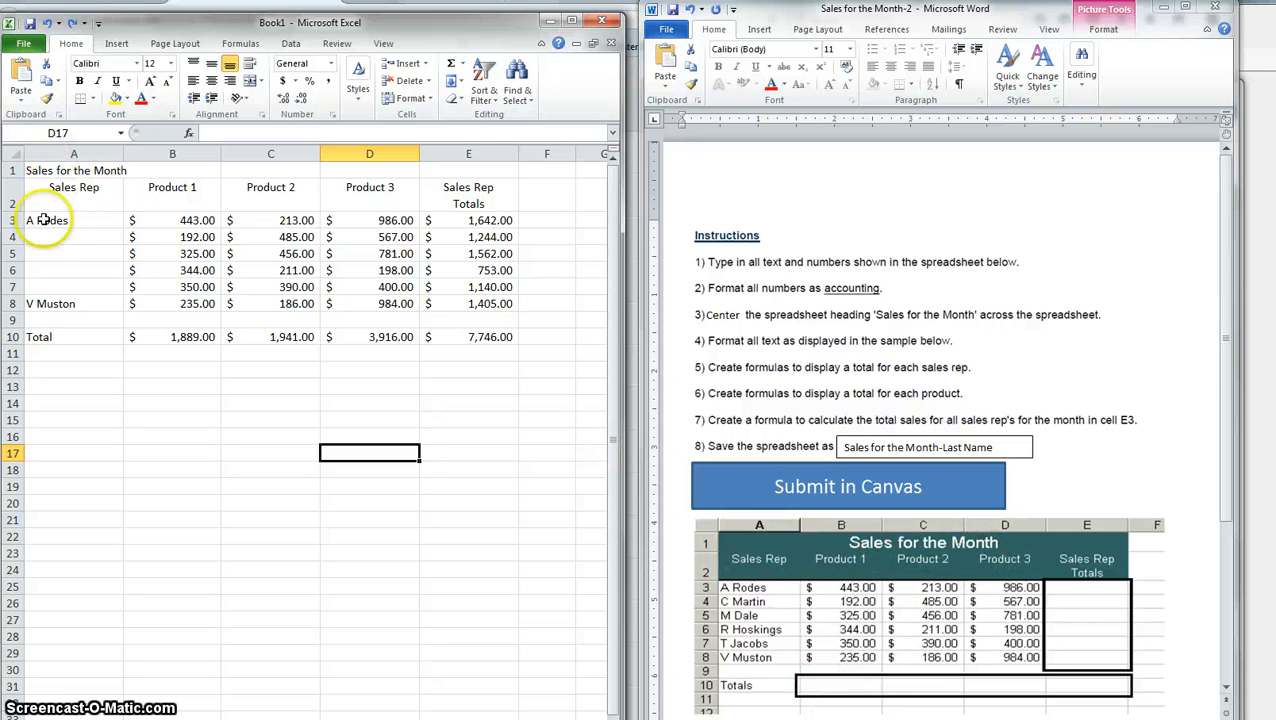
Make row 1 taller and merge and center the Sales for the Month title across A1:E1.
{"action": "left_click", "coordinate": [30, 171]}
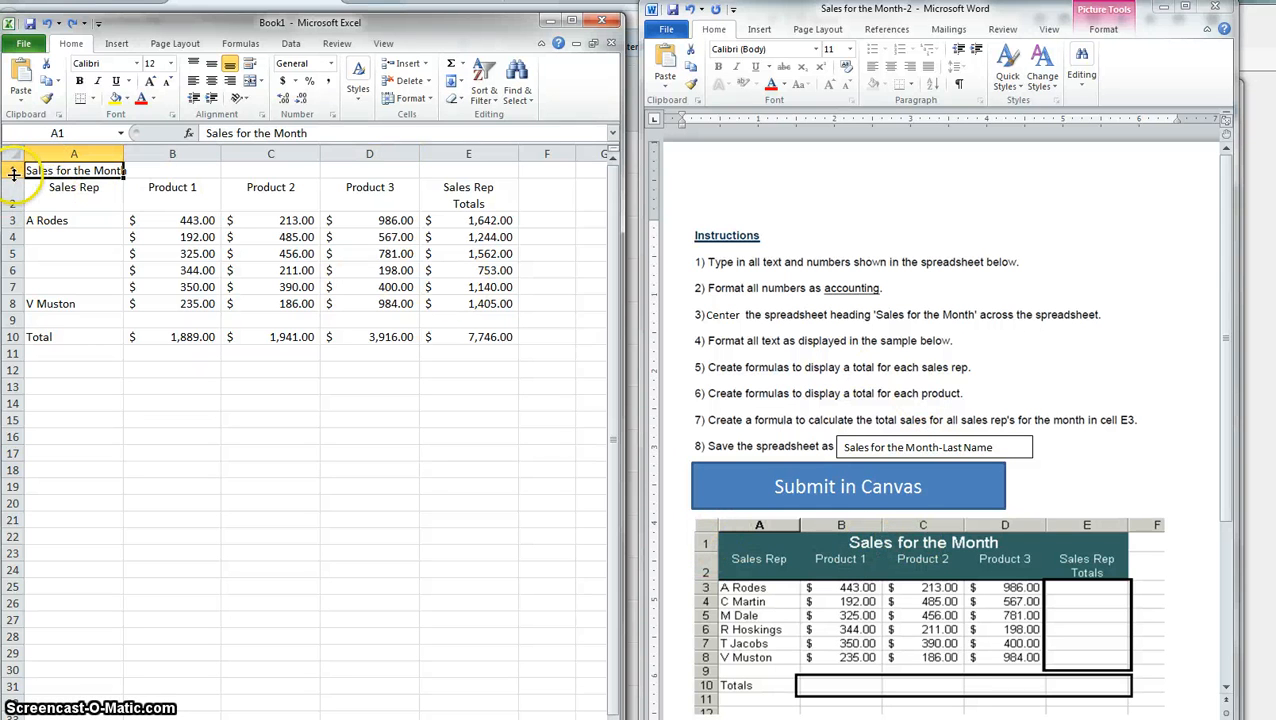
{"action": "left_click_drag", "start_coordinate": [13, 179], "coordinate": [11, 196]}
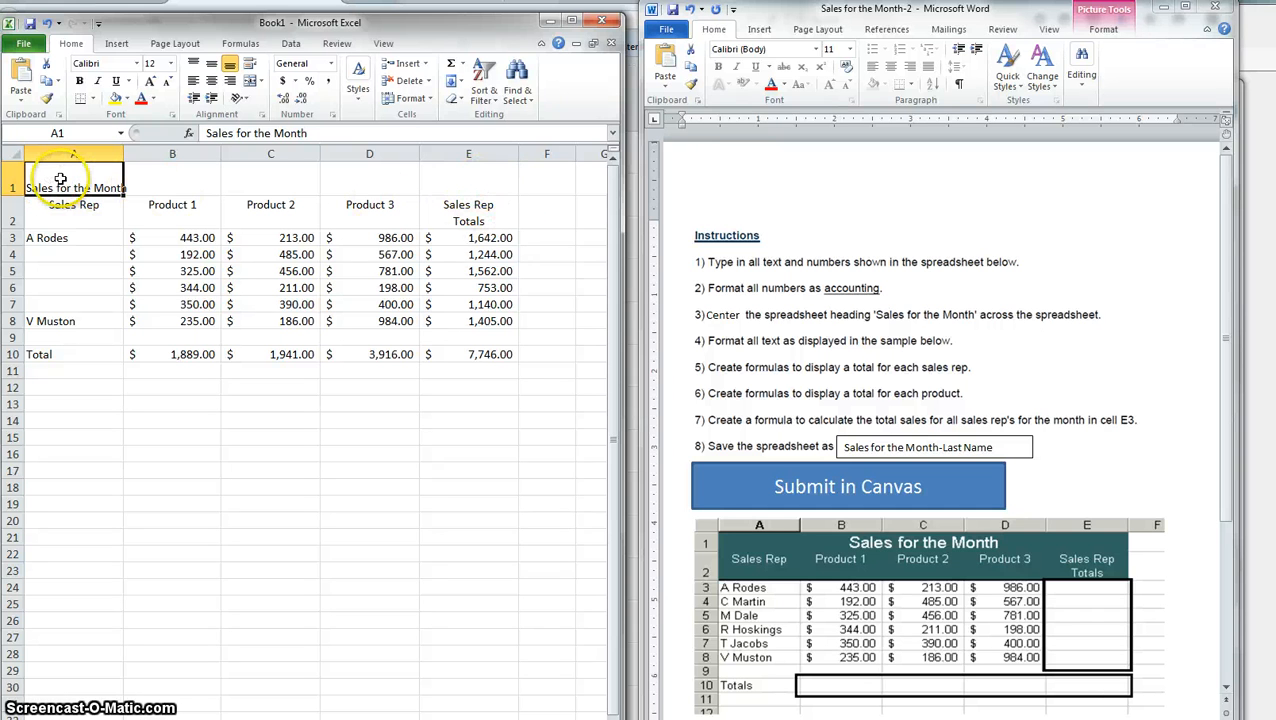
{"action": "left_click_drag", "start_coordinate": [60, 179], "coordinate": [475, 186]}
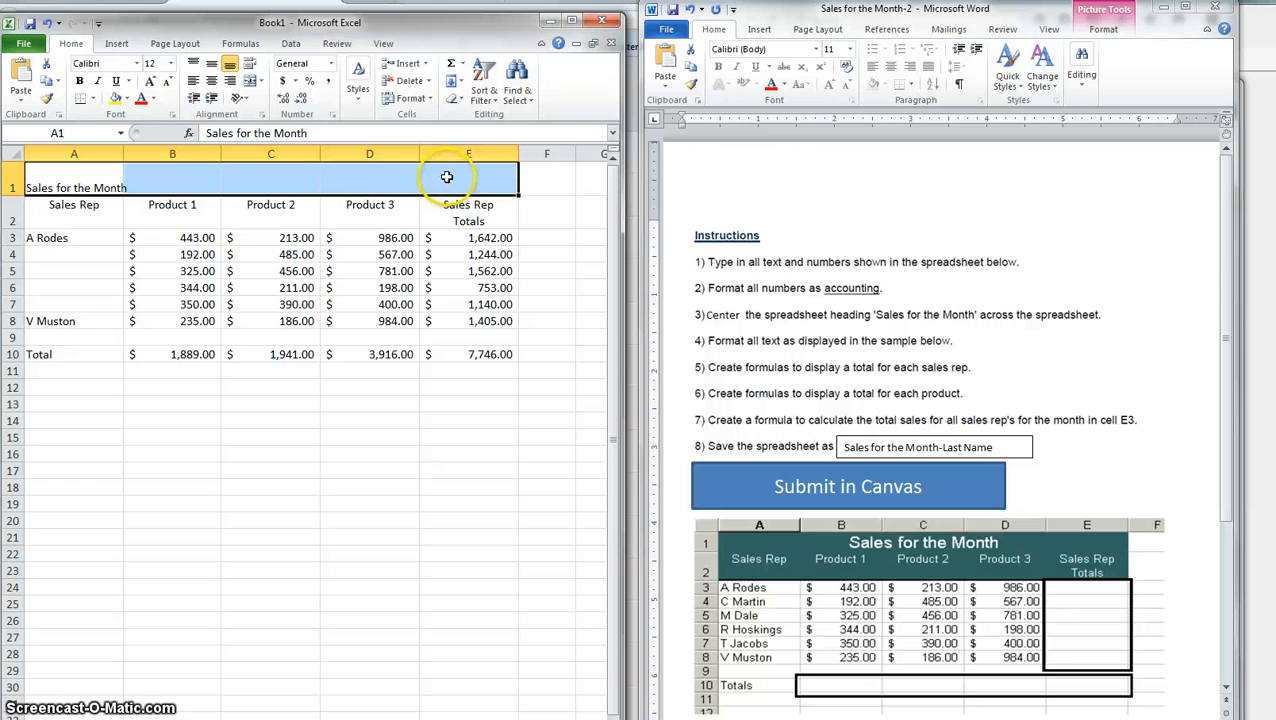
{"action": "left_click", "coordinate": [262, 81]}
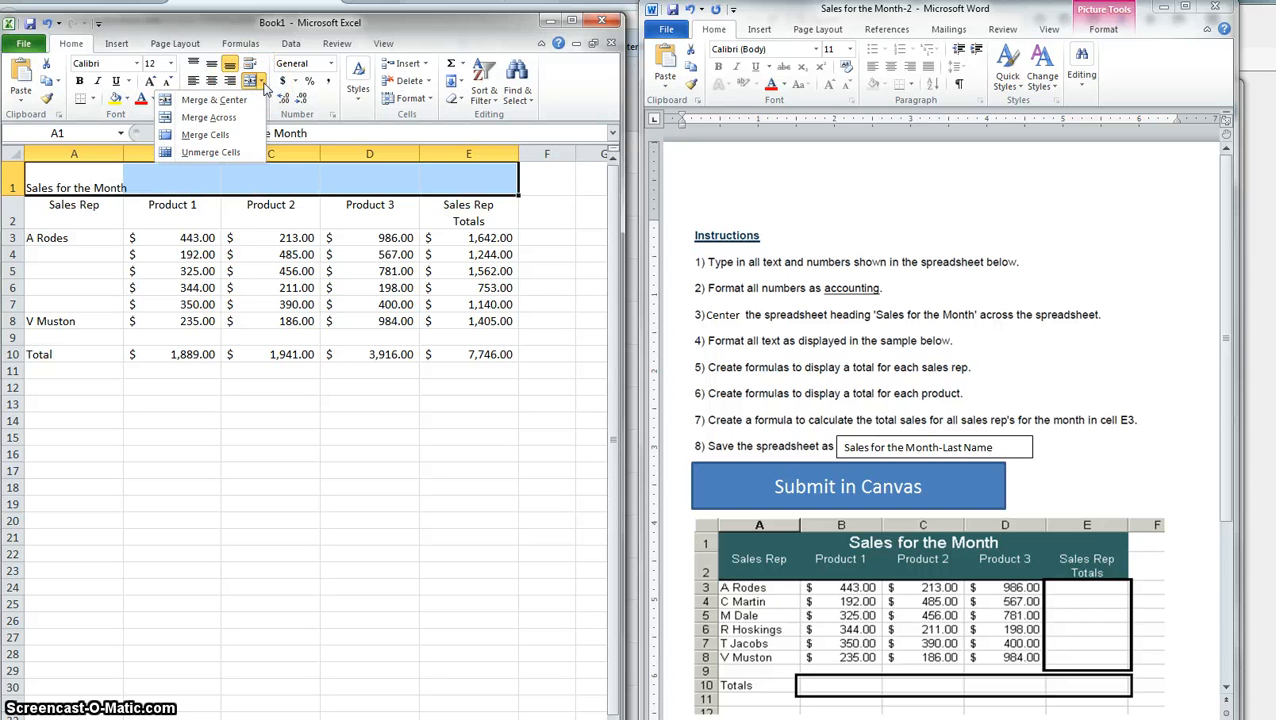
{"action": "left_click", "coordinate": [227, 104]}
{"action": "left_click", "coordinate": [225, 105]}
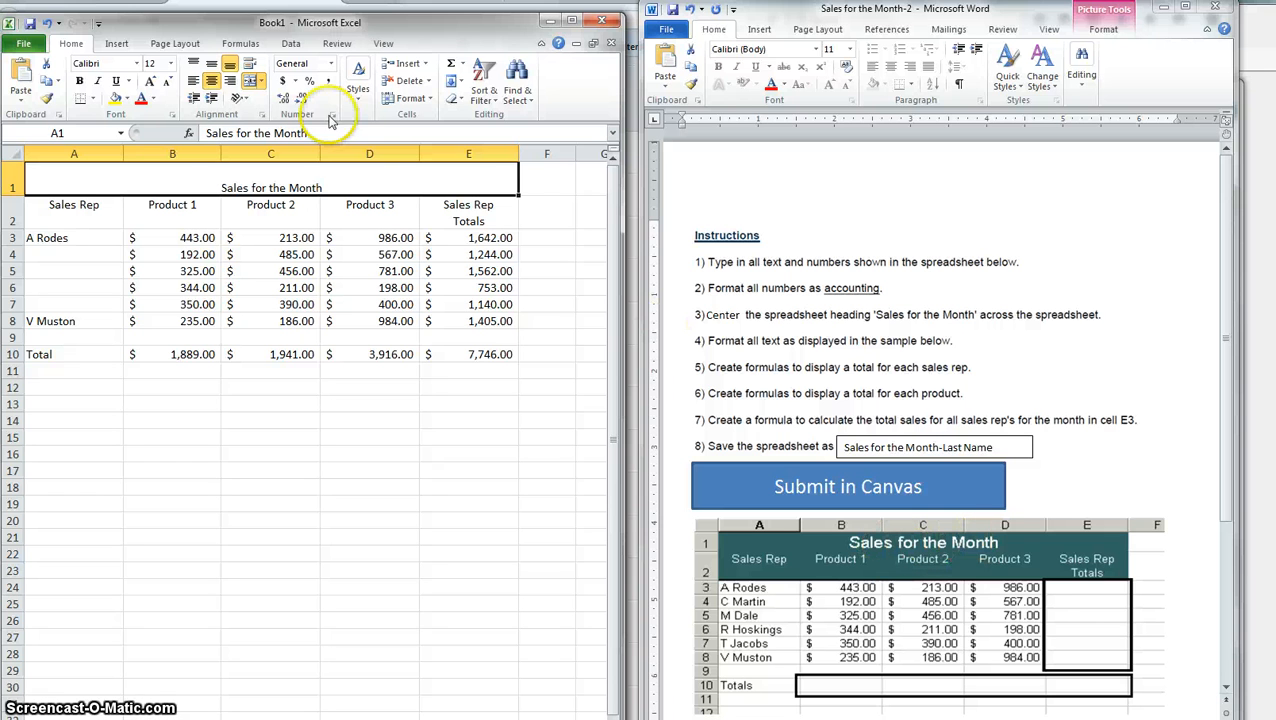
Set the Sales for the Month title to font size 20 and fill its merged cell with bright sky blue.
{"action": "left_click", "coordinate": [171, 64]}
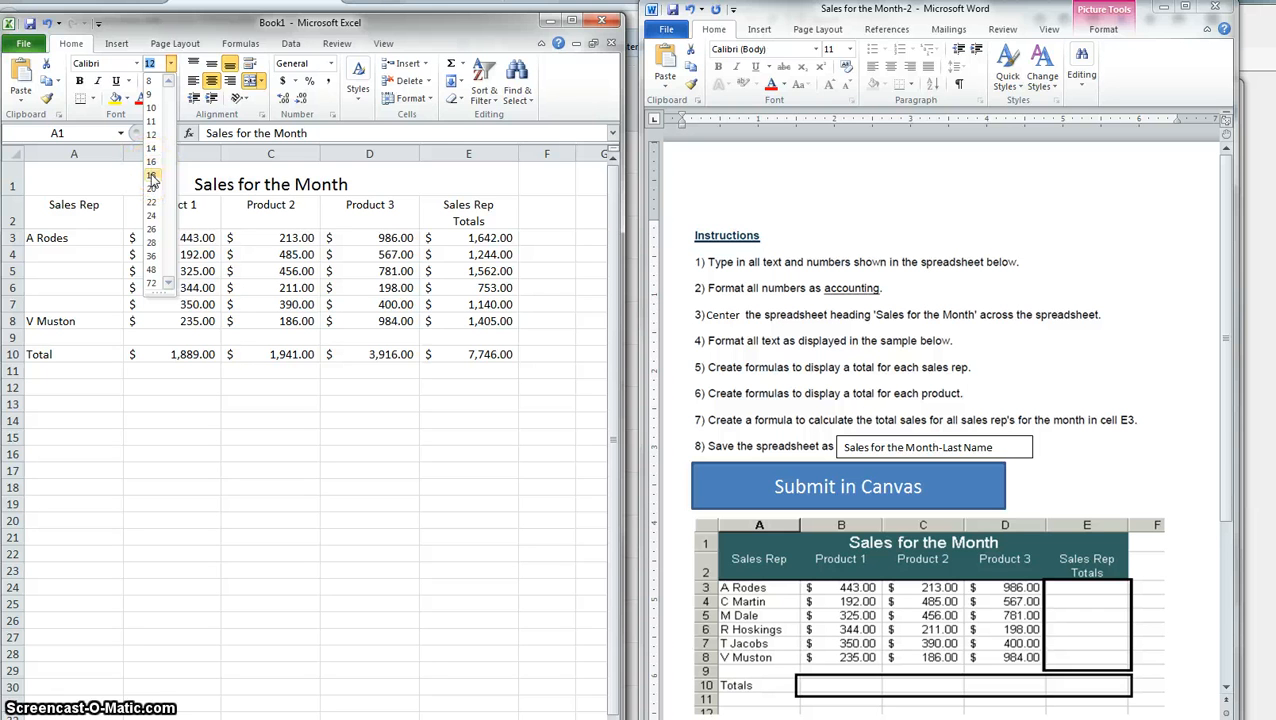
{"action": "left_click", "coordinate": [153, 190]}
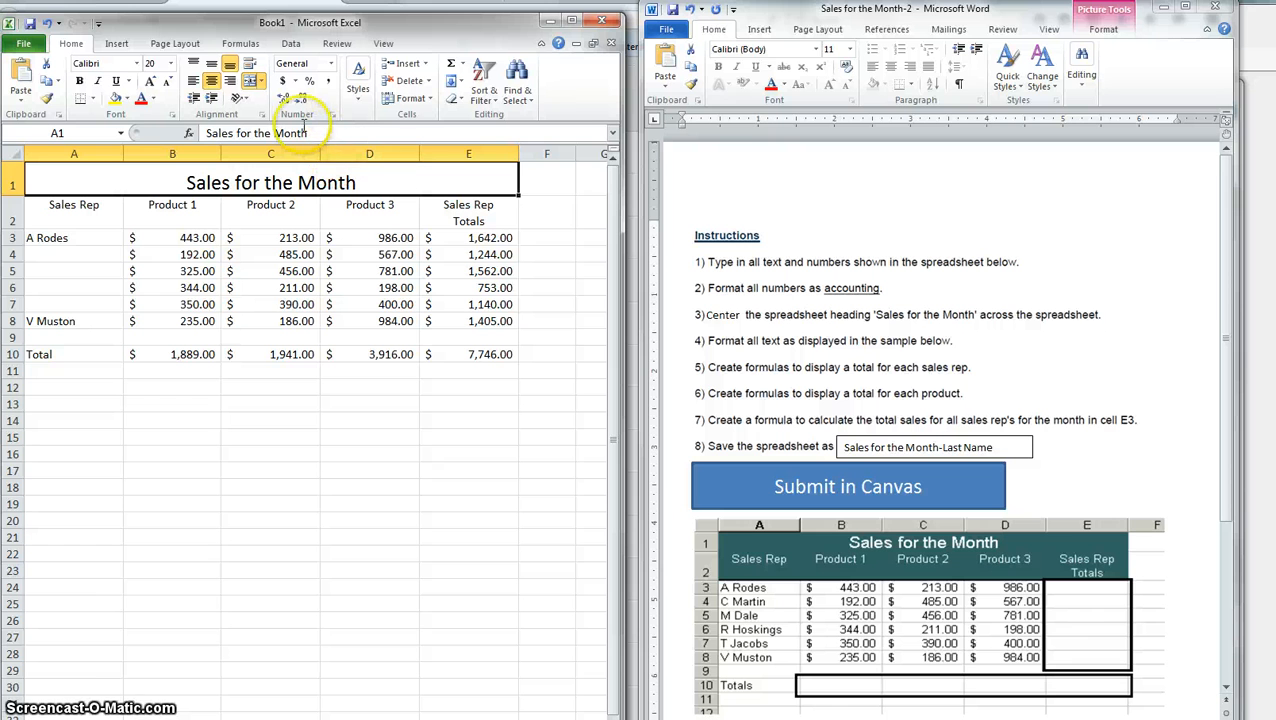
{"action": "left_click", "coordinate": [127, 101]}
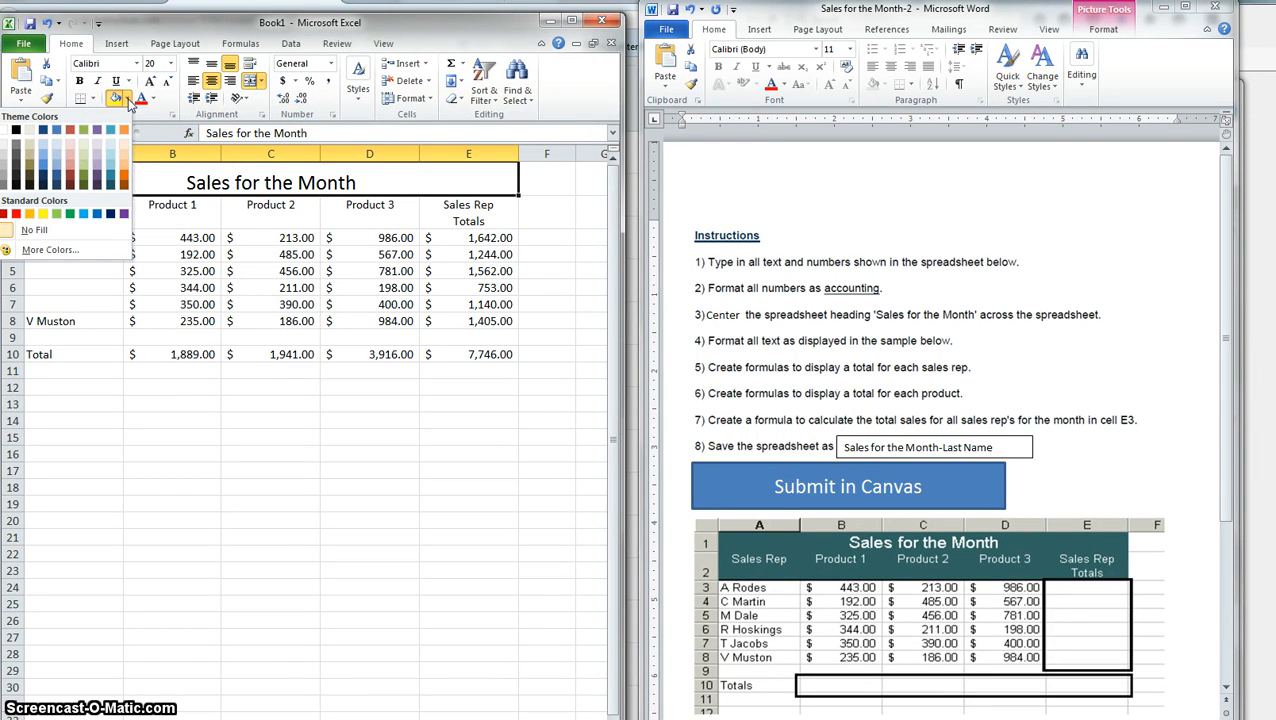
{"action": "left_click", "coordinate": [56, 214]}
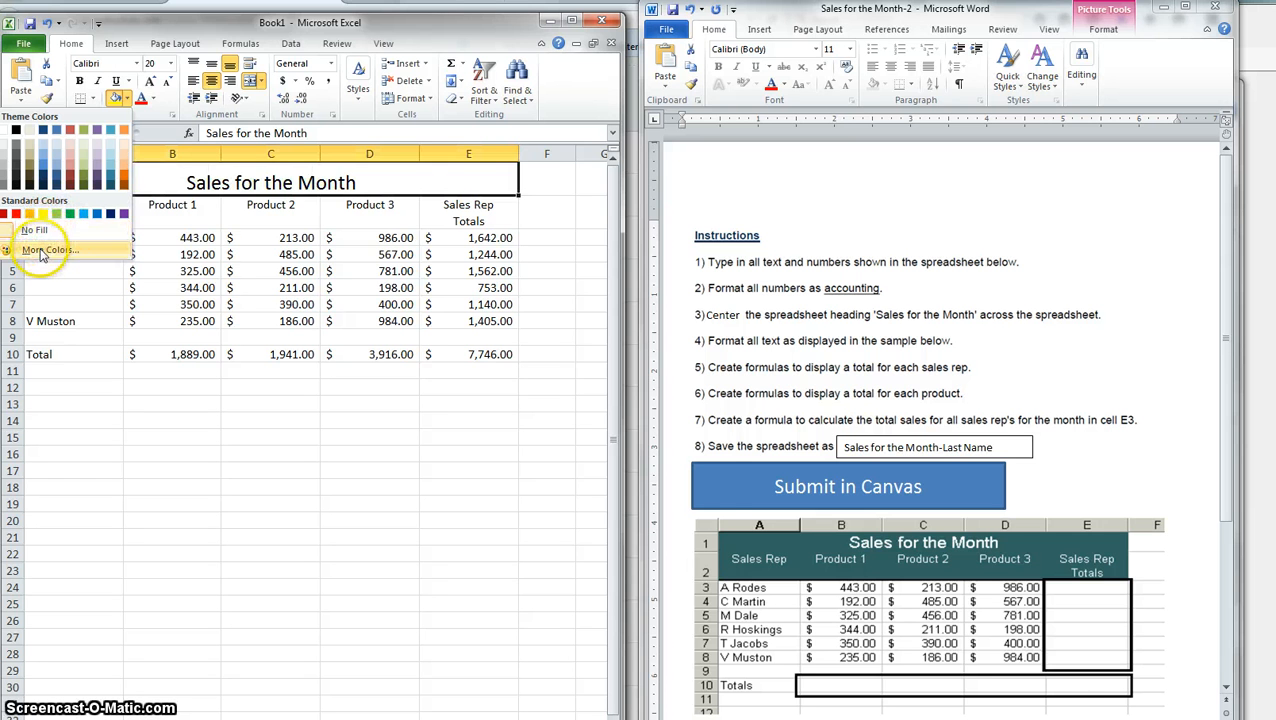
{"action": "left_click", "coordinate": [41, 250]}
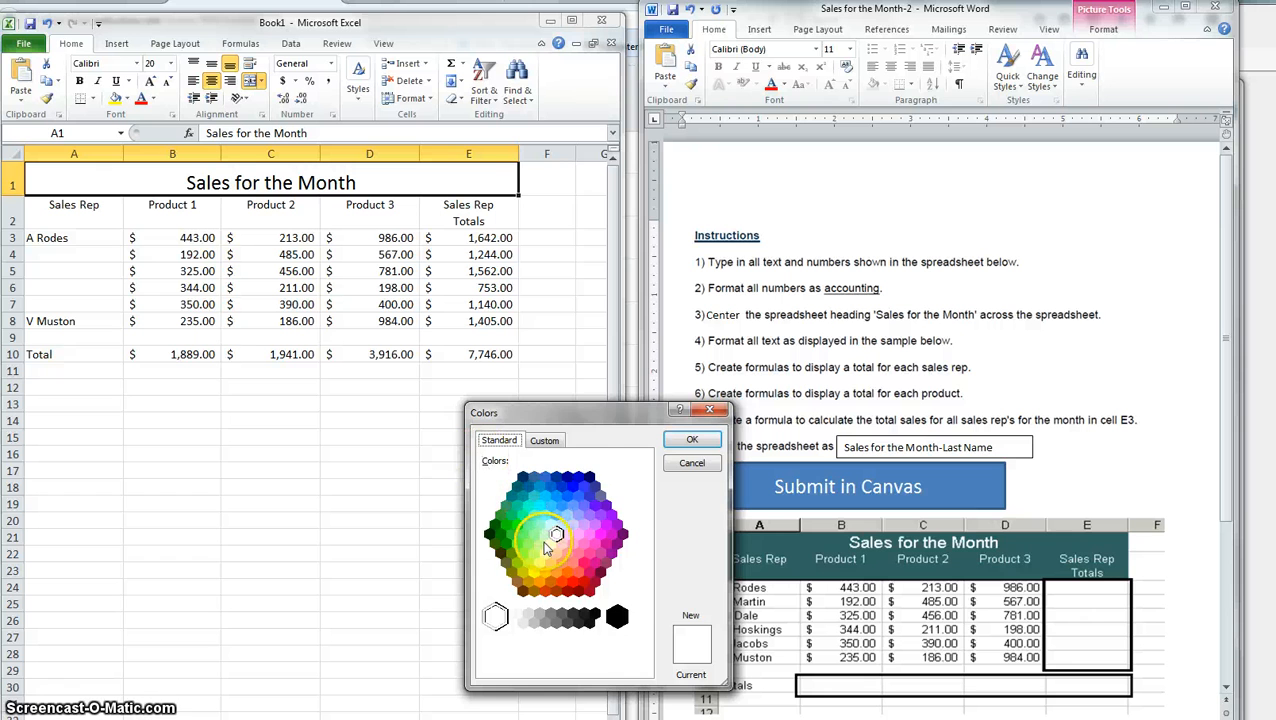
{"action": "left_click_drag", "start_coordinate": [601, 418], "coordinate": [517, 390]}
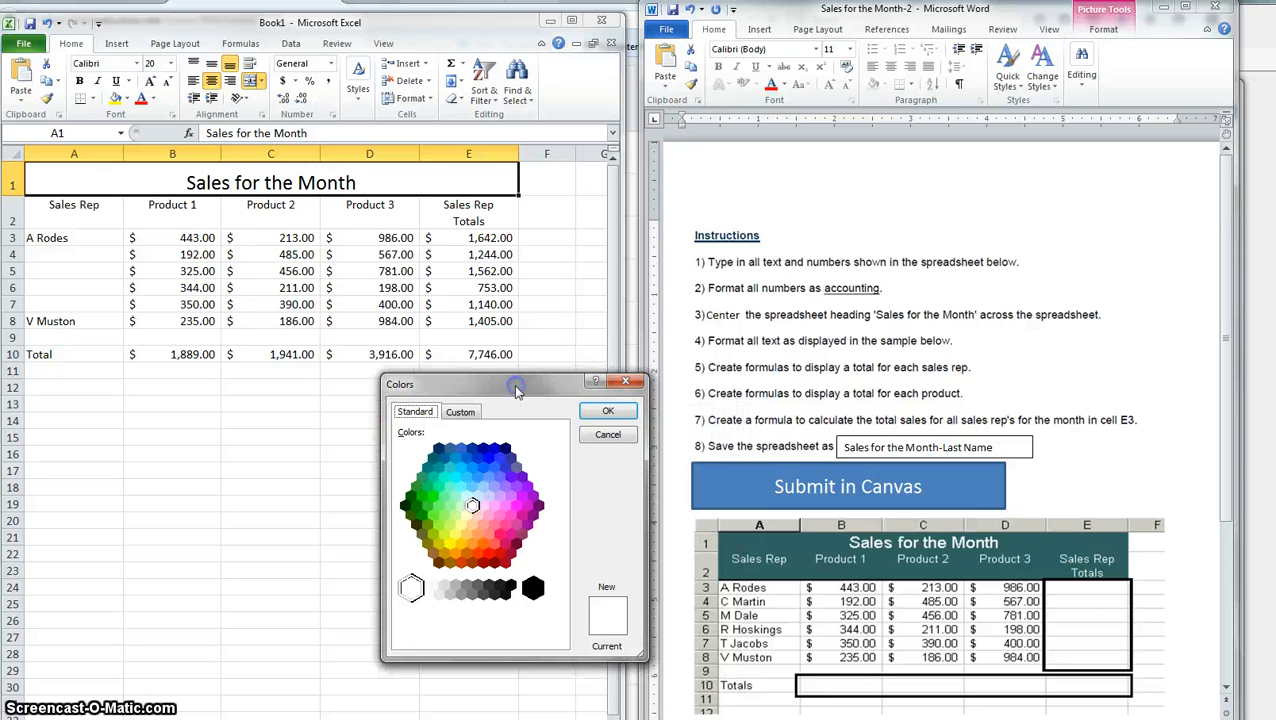
{"action": "left_click", "coordinate": [427, 469]}
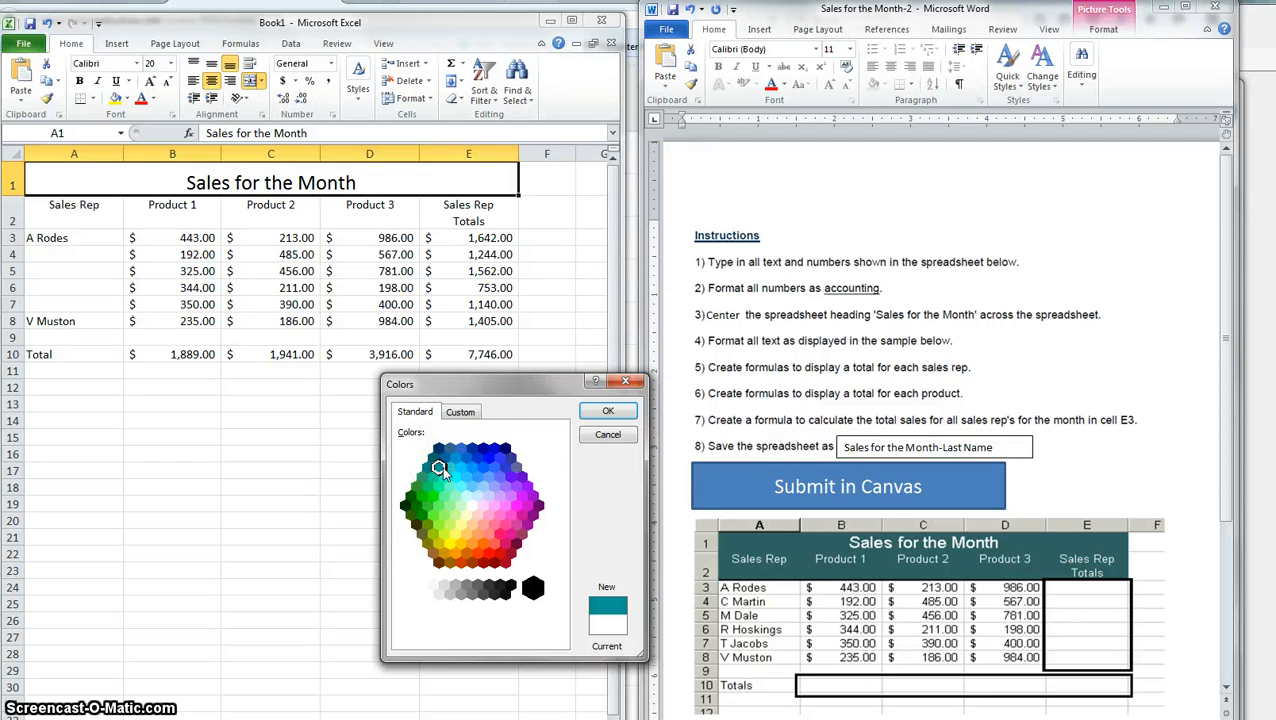
{"action": "left_click", "coordinate": [604, 416]}
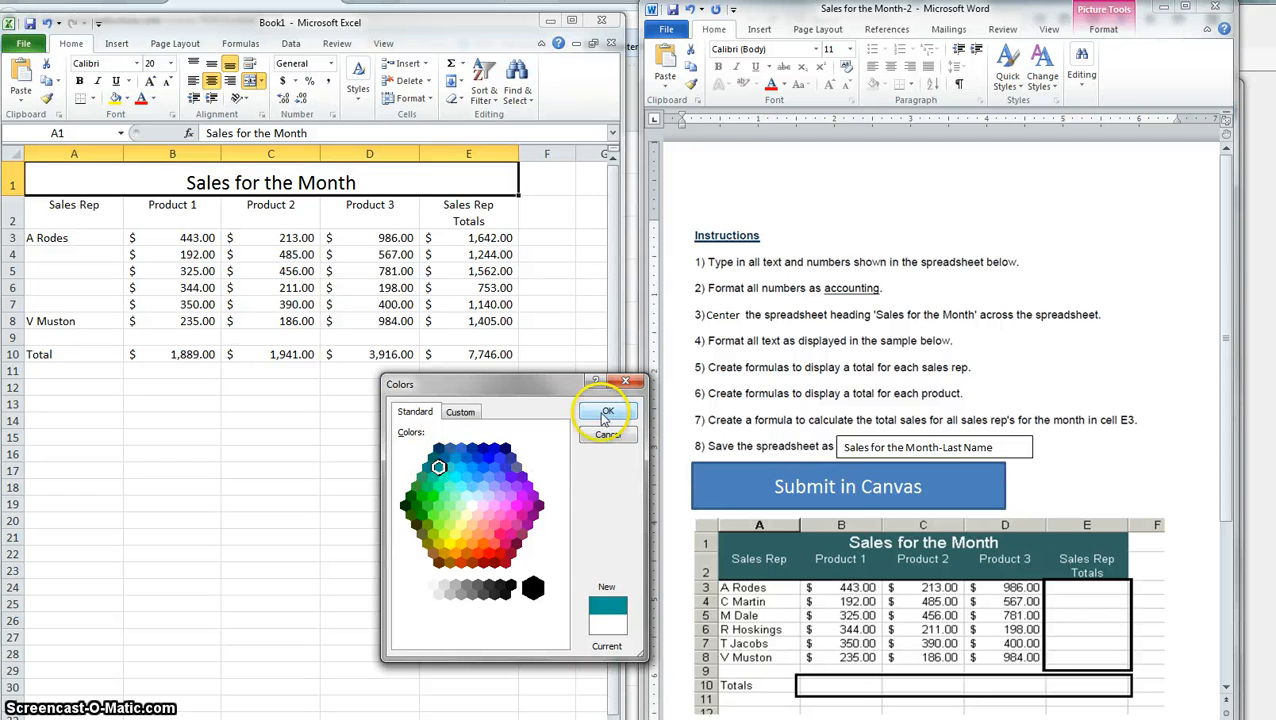
{"action": "left_click", "coordinate": [461, 468]}
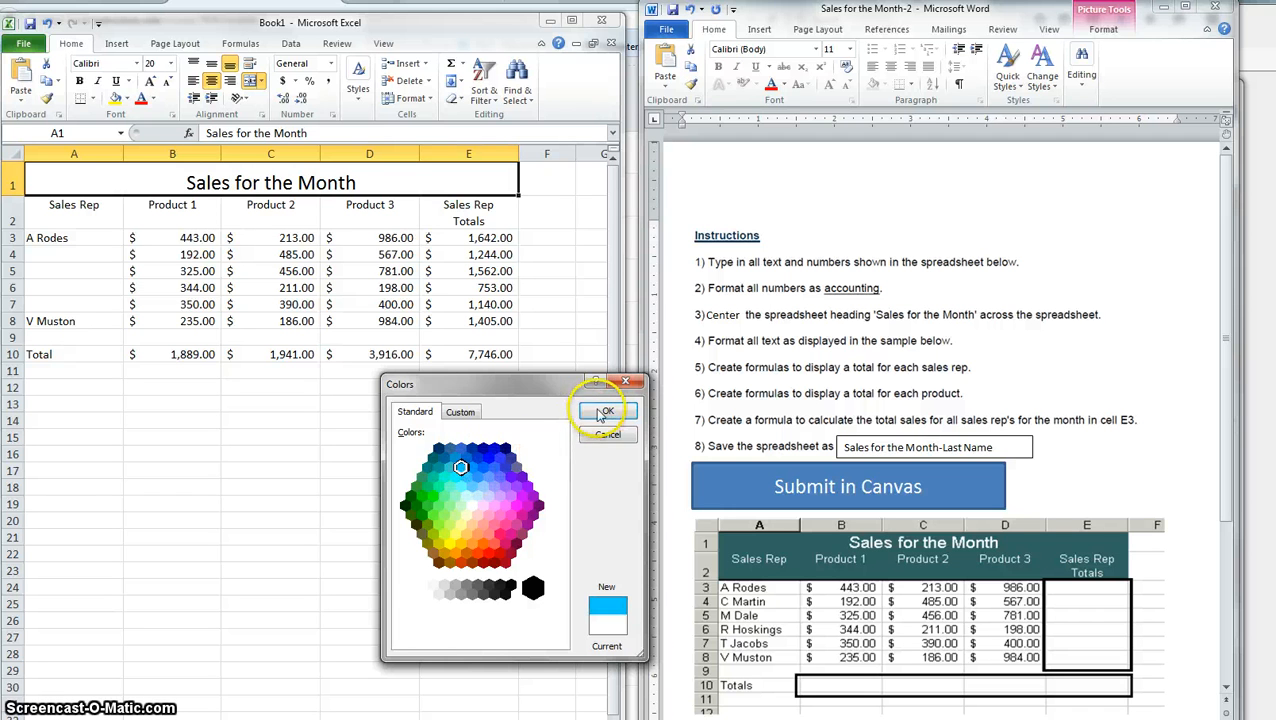
{"action": "left_click", "coordinate": [606, 410]}
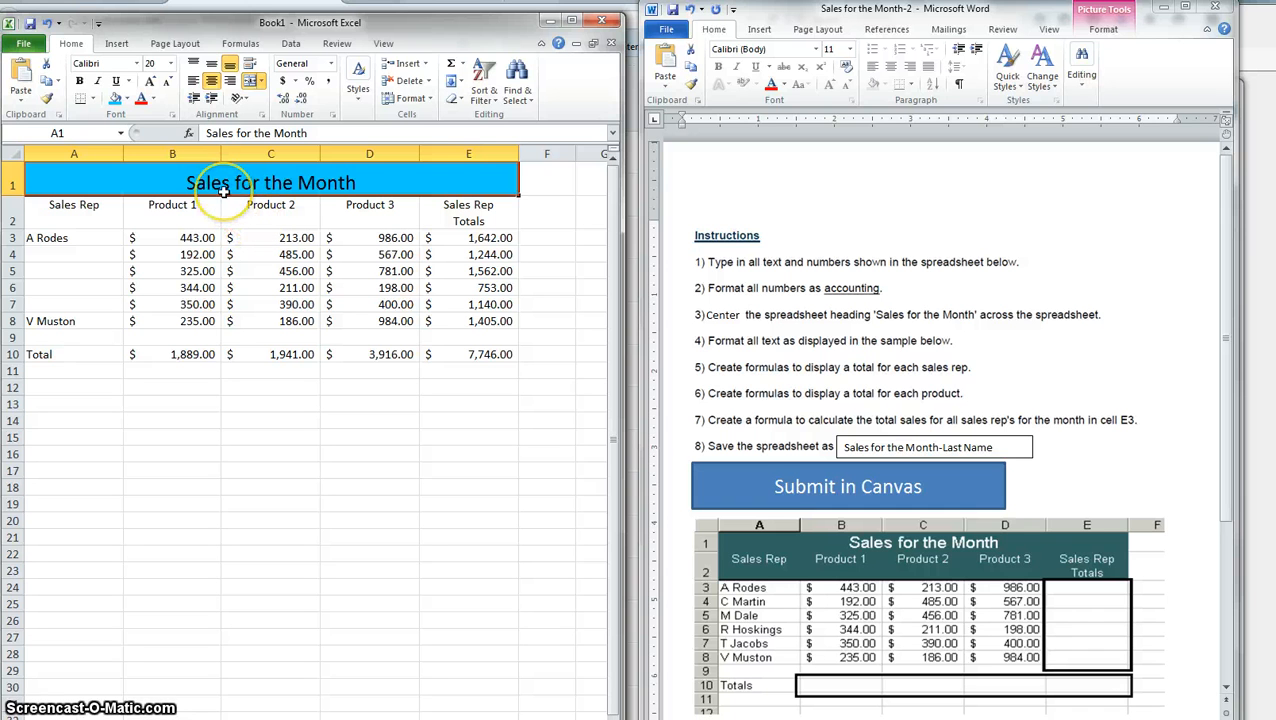
Make the Sales for the Month title text white and bold.
{"action": "left_click", "coordinate": [154, 100]}
{"action": "left_click", "coordinate": [40, 144]}
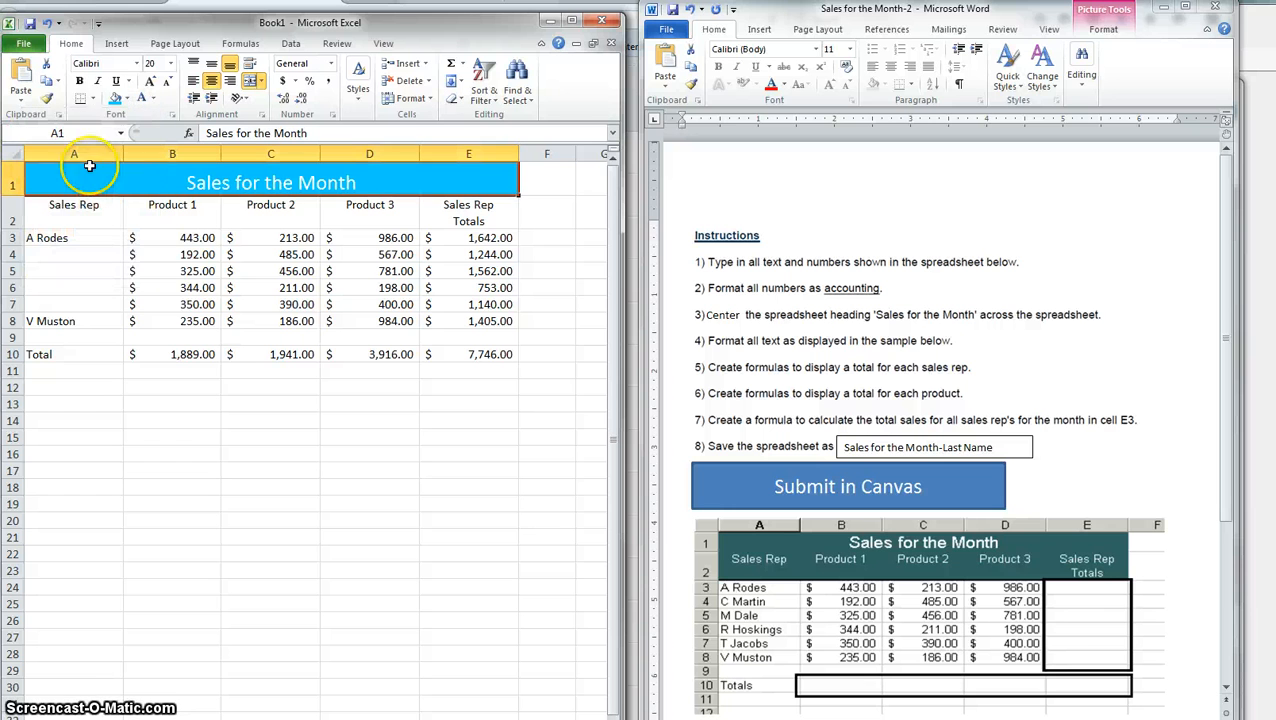
{"action": "left_click", "coordinate": [79, 80]}
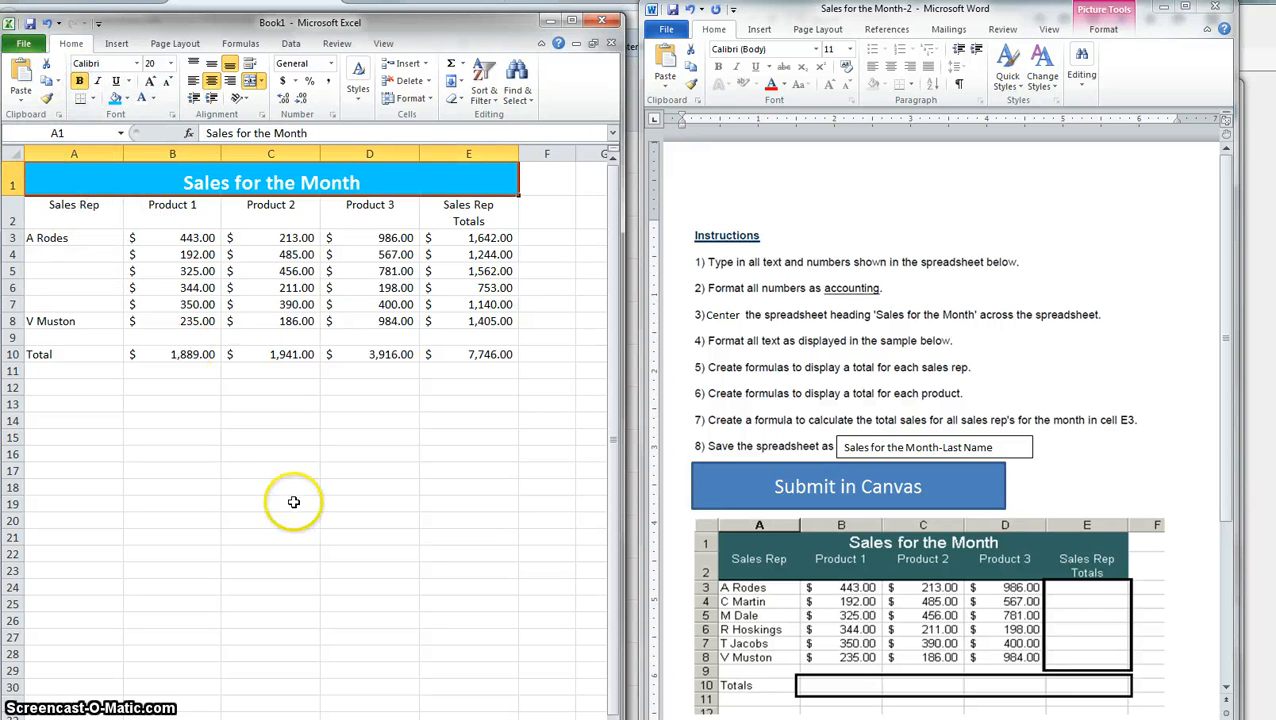
Try copying the title's formatting onto the column headings in A2:E2 with Format Painter, and undo it.
{"action": "left_click", "coordinate": [47, 100]}
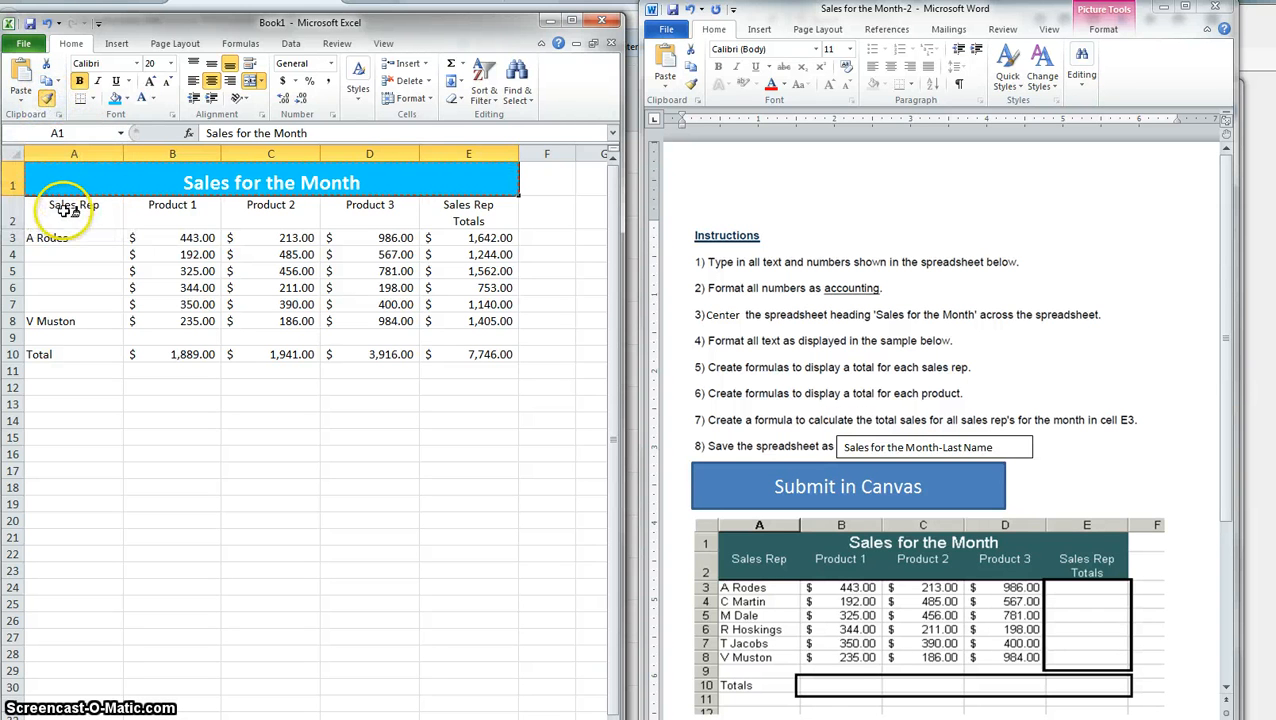
{"action": "left_click_drag", "start_coordinate": [48, 213], "coordinate": [470, 208]}
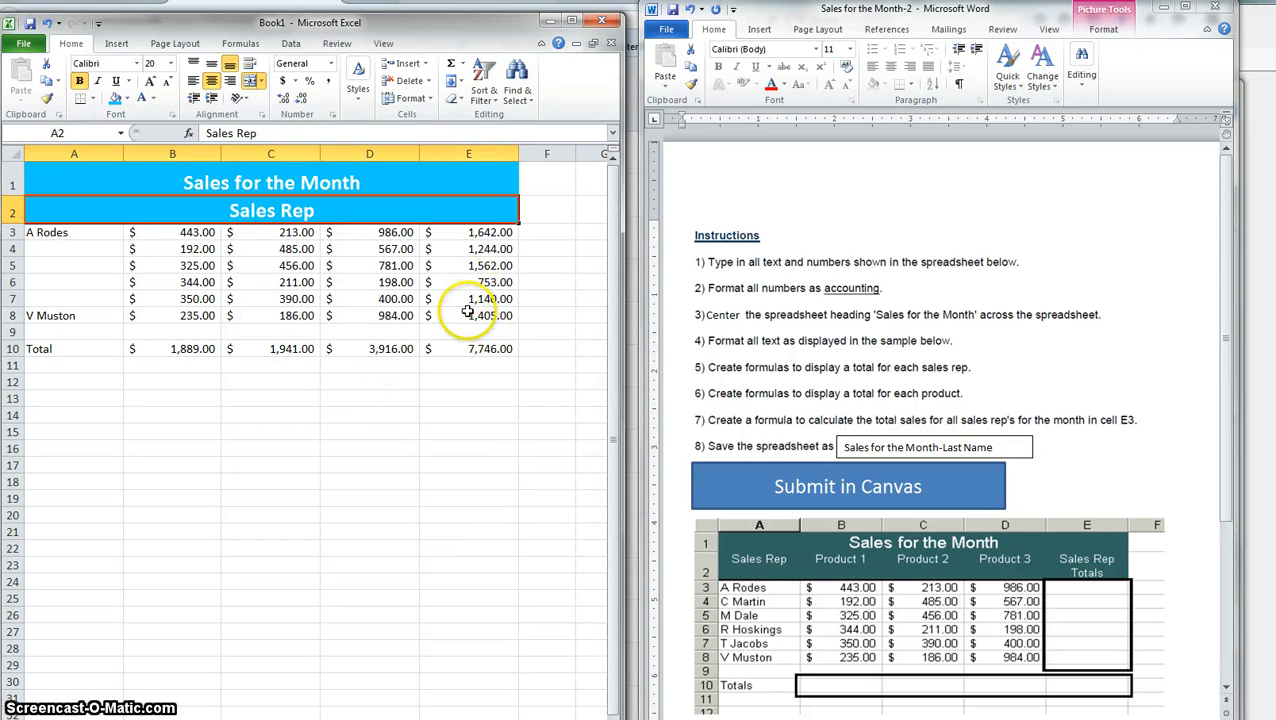
{"action": "key", "text": "ctrl+z"}
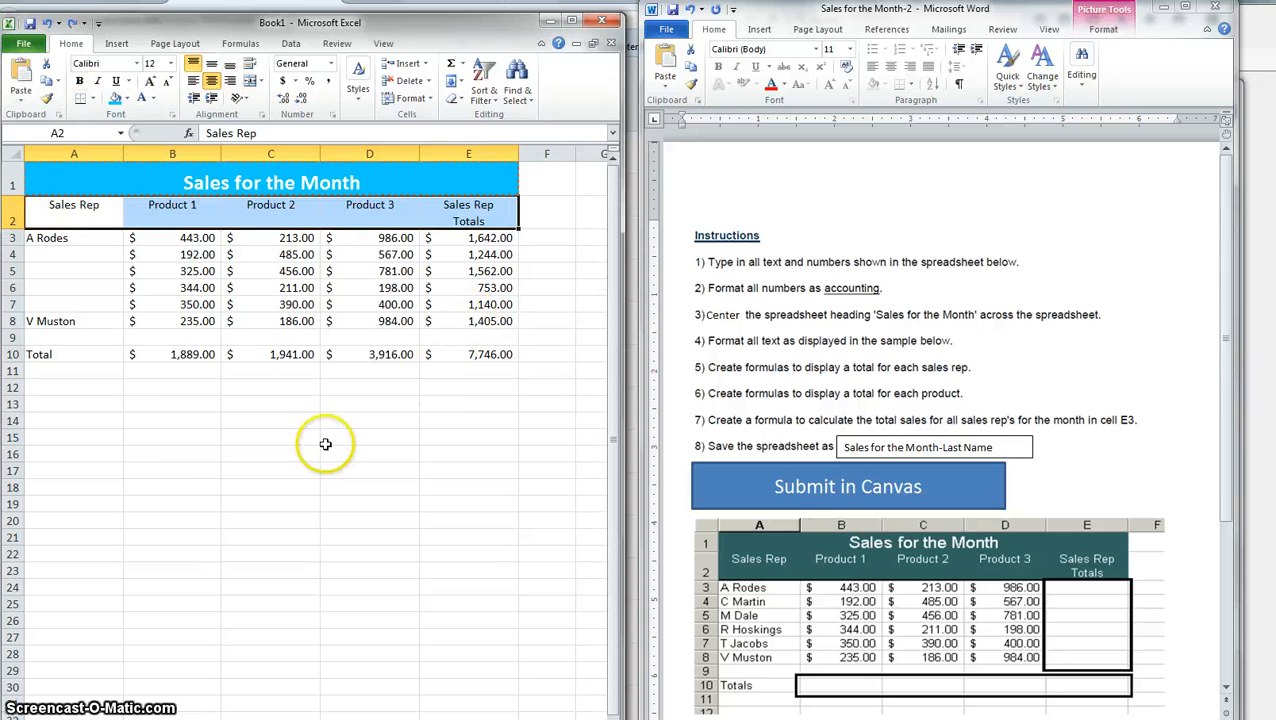
{"action": "left_click", "coordinate": [175, 452]}
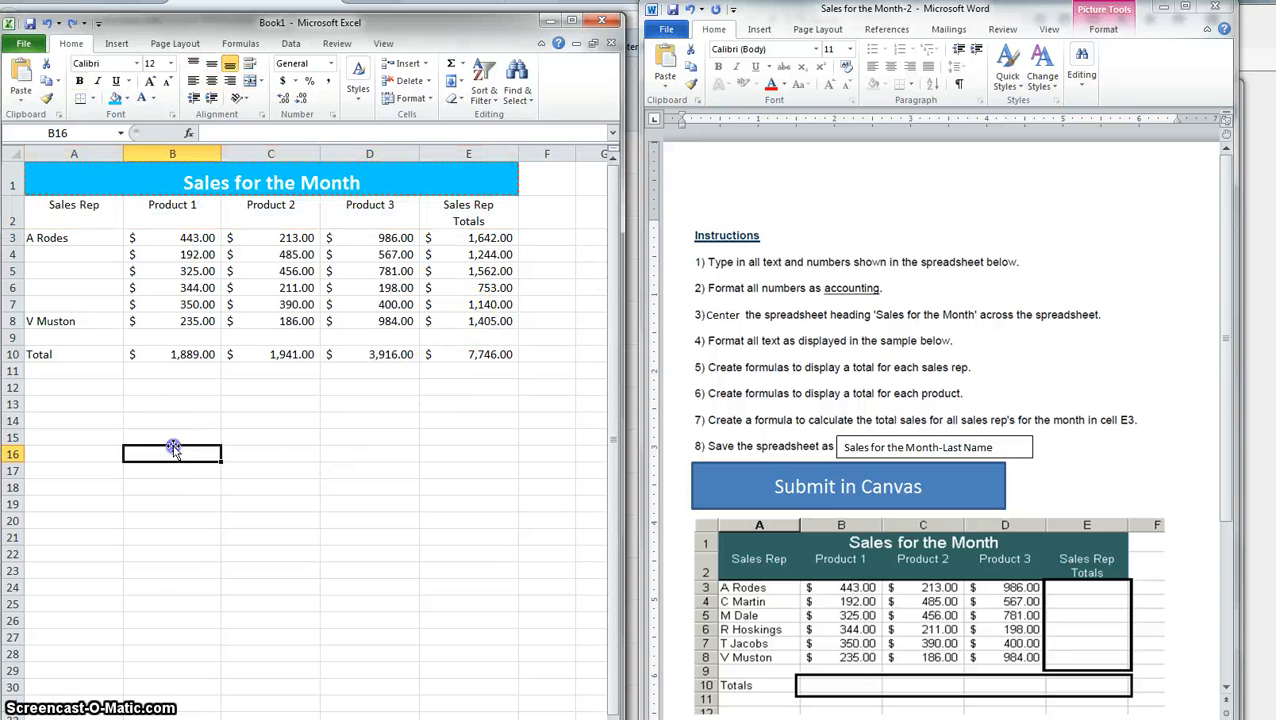
Format the Sales Rep heading in A2 with the title's sky blue fill and white, bold, size 14 text.
{"action": "left_click", "coordinate": [66, 210]}
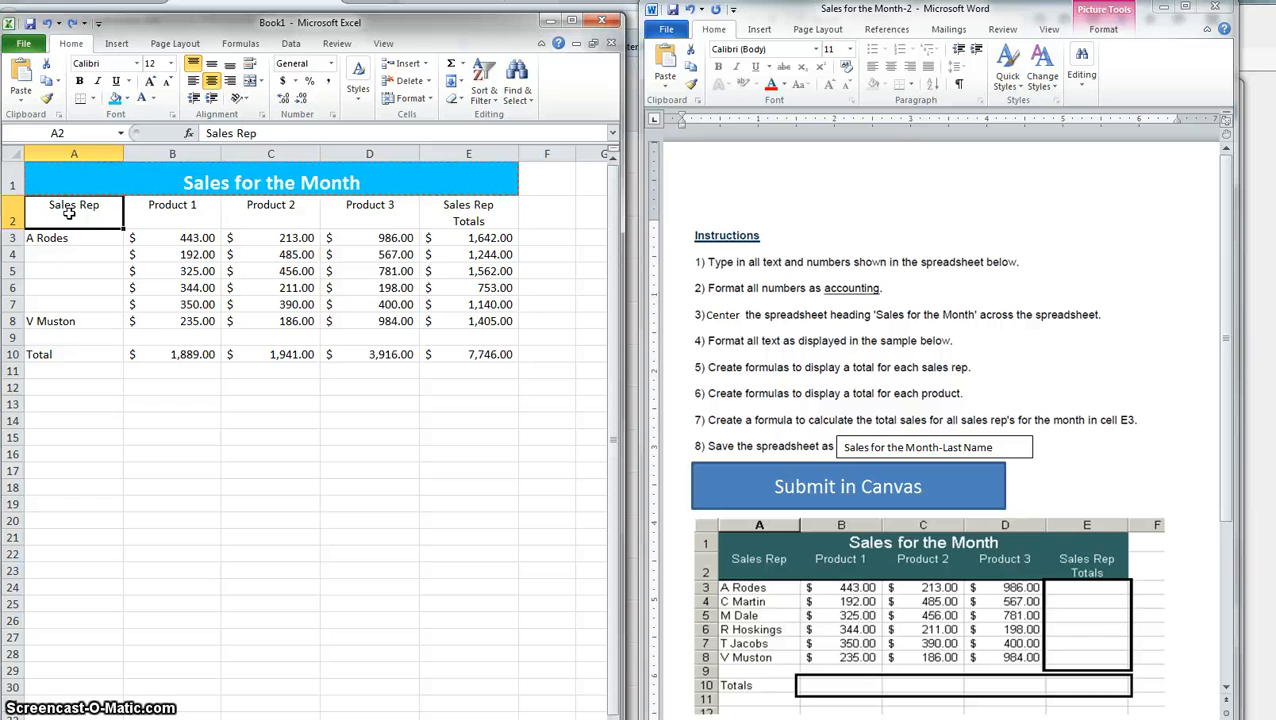
{"action": "left_click", "coordinate": [114, 99]}
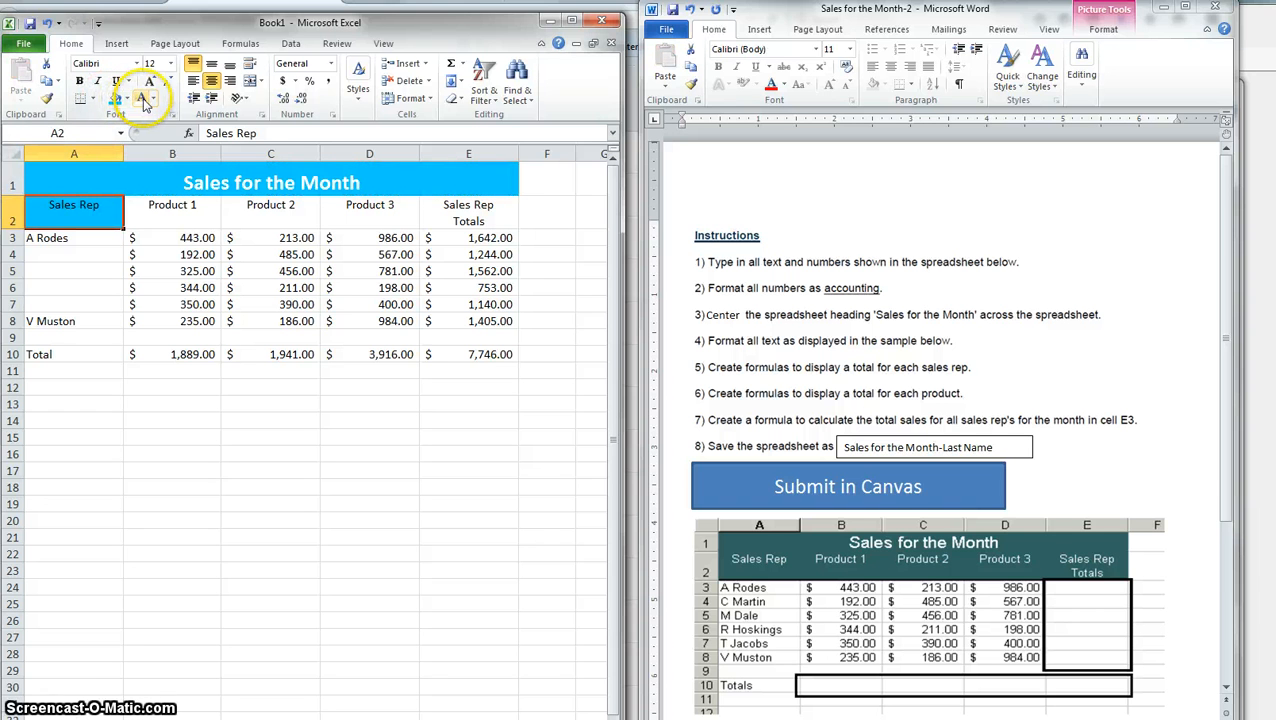
{"action": "left_click", "coordinate": [143, 101]}
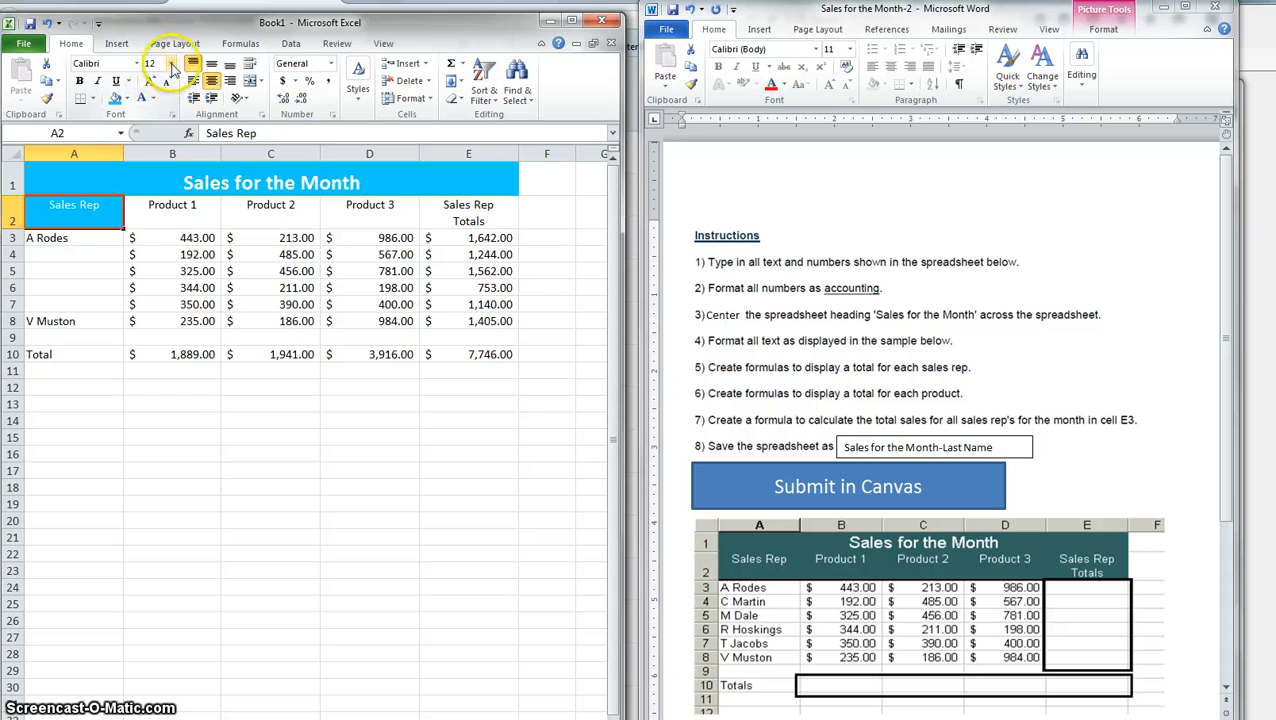
{"action": "left_click", "coordinate": [171, 63]}
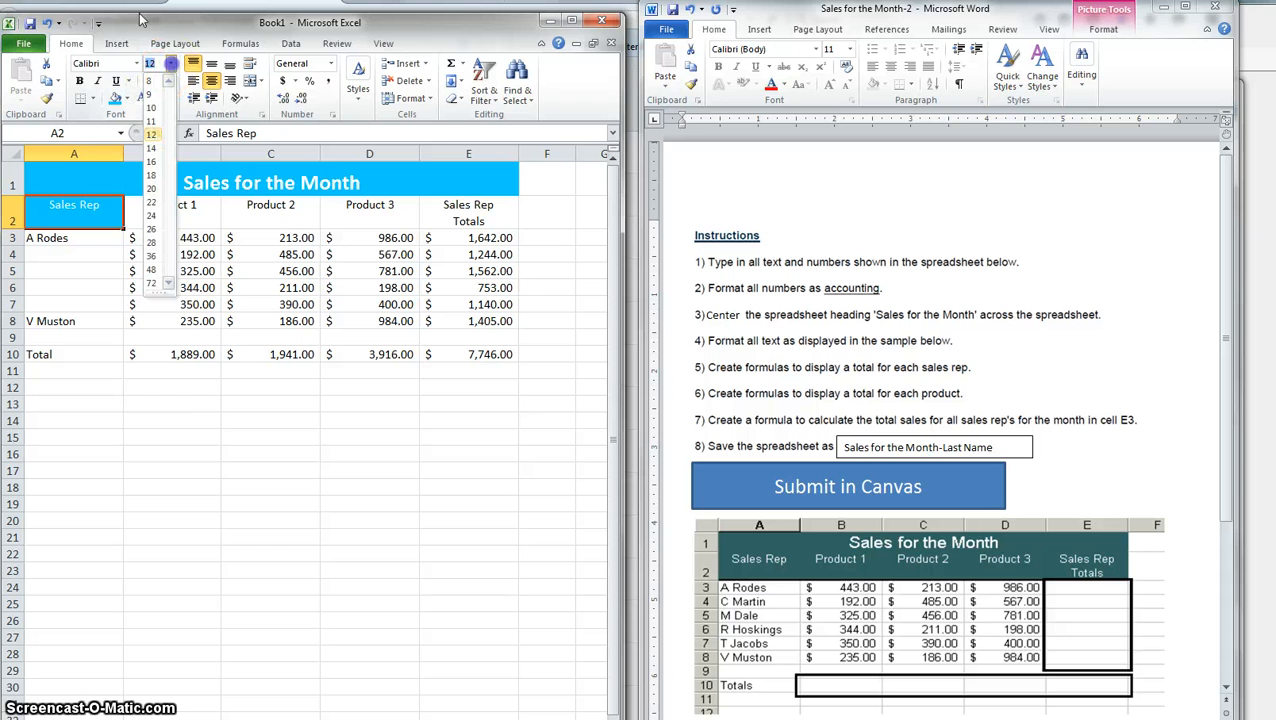
{"action": "left_click", "coordinate": [154, 147]}
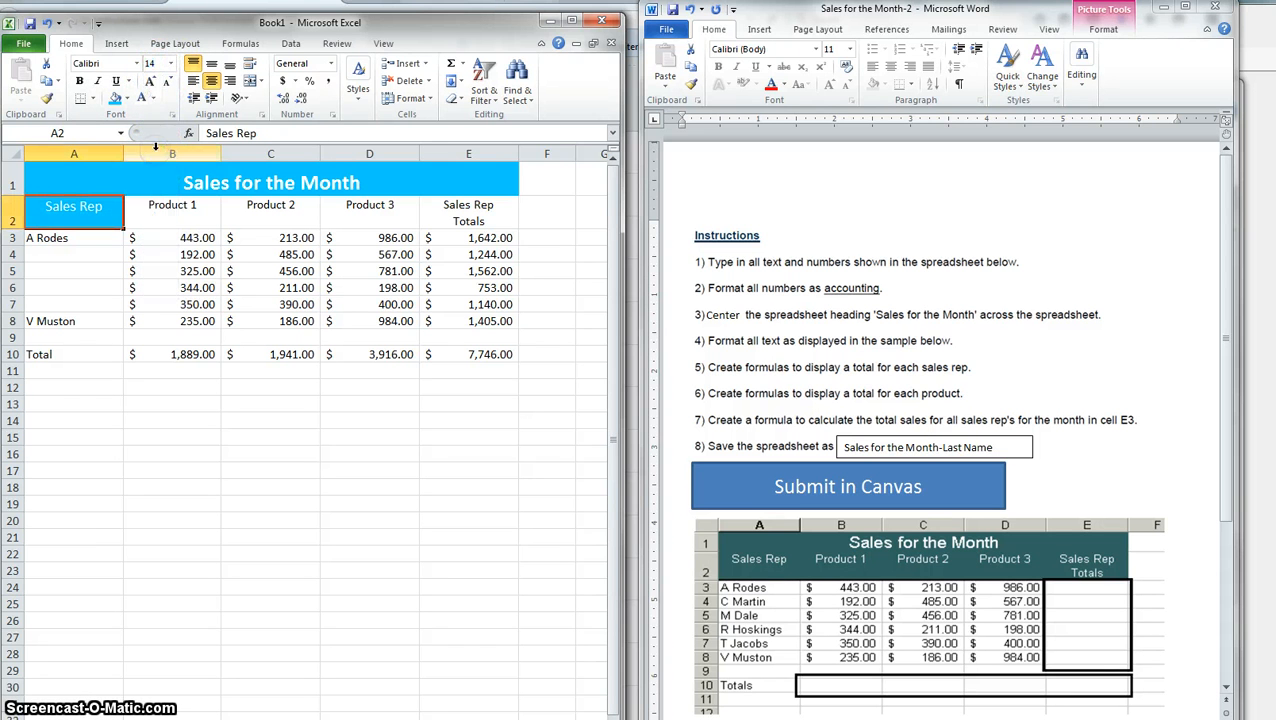
Copy the formatting of heading A2 onto the remaining column headings in B2:E2 with Format Painter.
{"action": "left_click", "coordinate": [47, 98]}
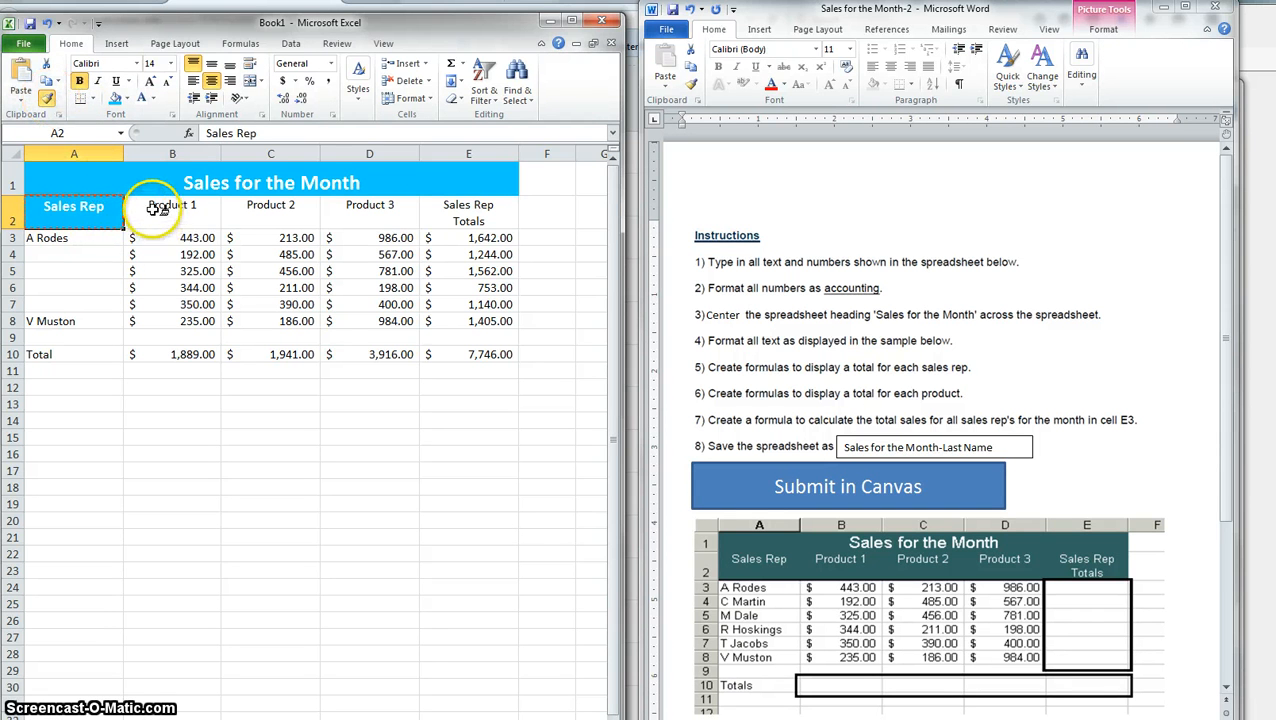
{"action": "left_click_drag", "start_coordinate": [135, 212], "coordinate": [492, 224]}
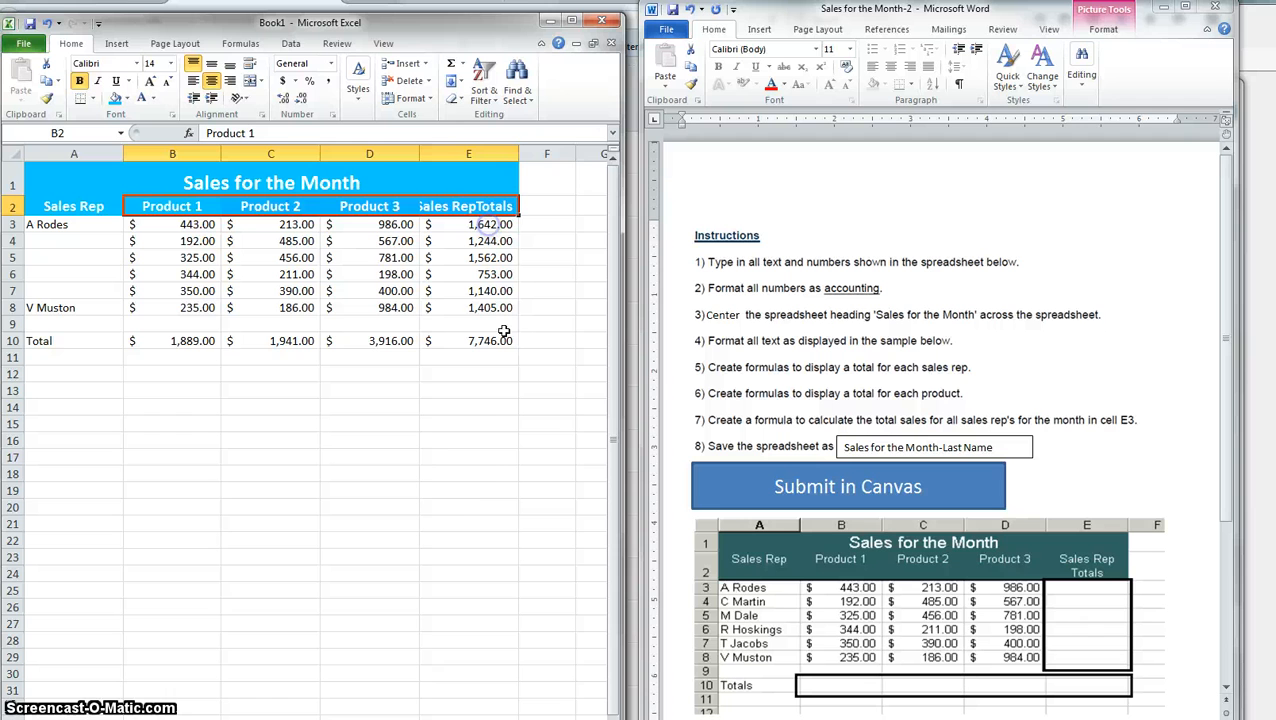
{"action": "left_click", "coordinate": [455, 457]}
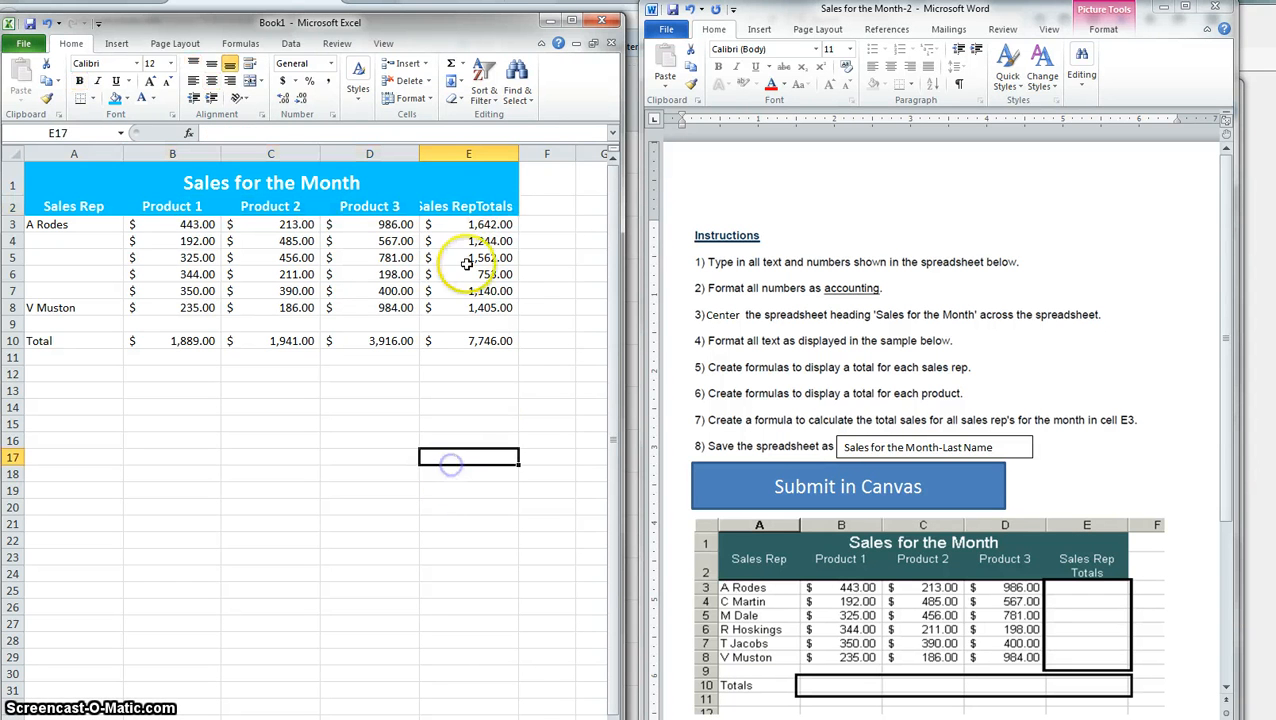
Put the Sales Rep Totals heading in E2 on two lines, with Totals below Sales Rep.
{"action": "left_click", "coordinate": [457, 206]}
{"action": "left_click", "coordinate": [489, 207]}
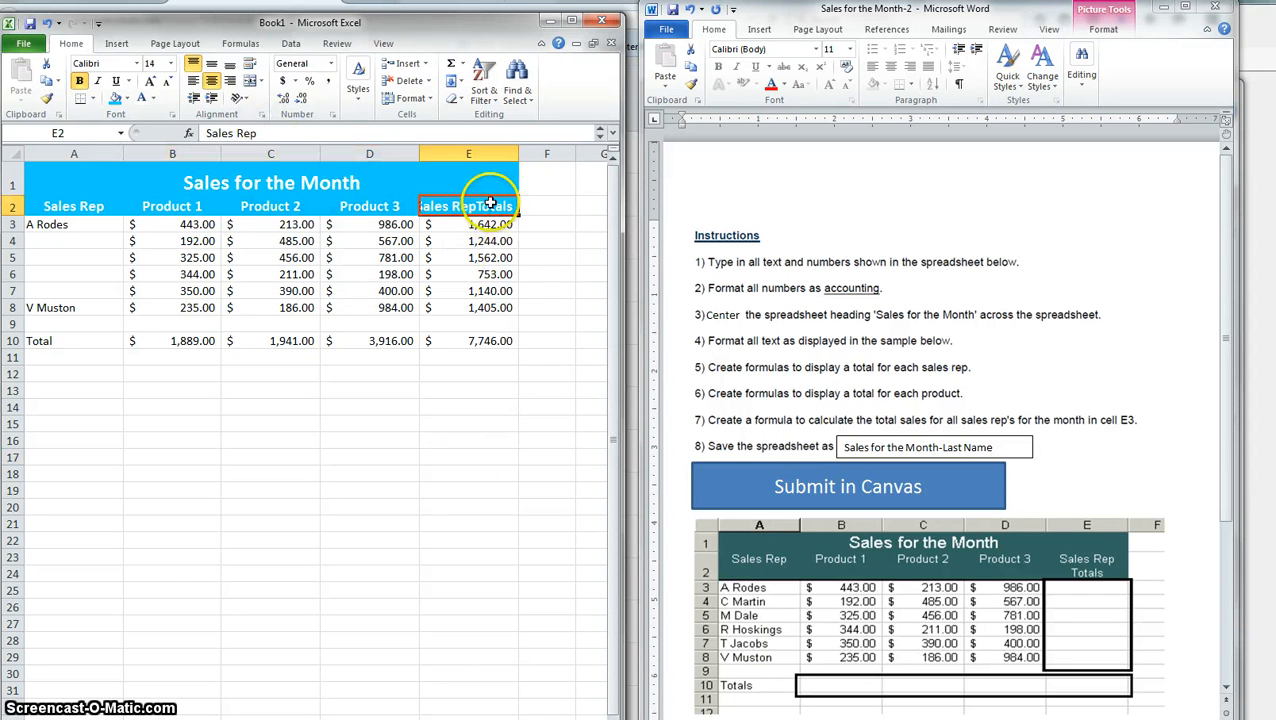
{"action": "left_click", "coordinate": [270, 130]}
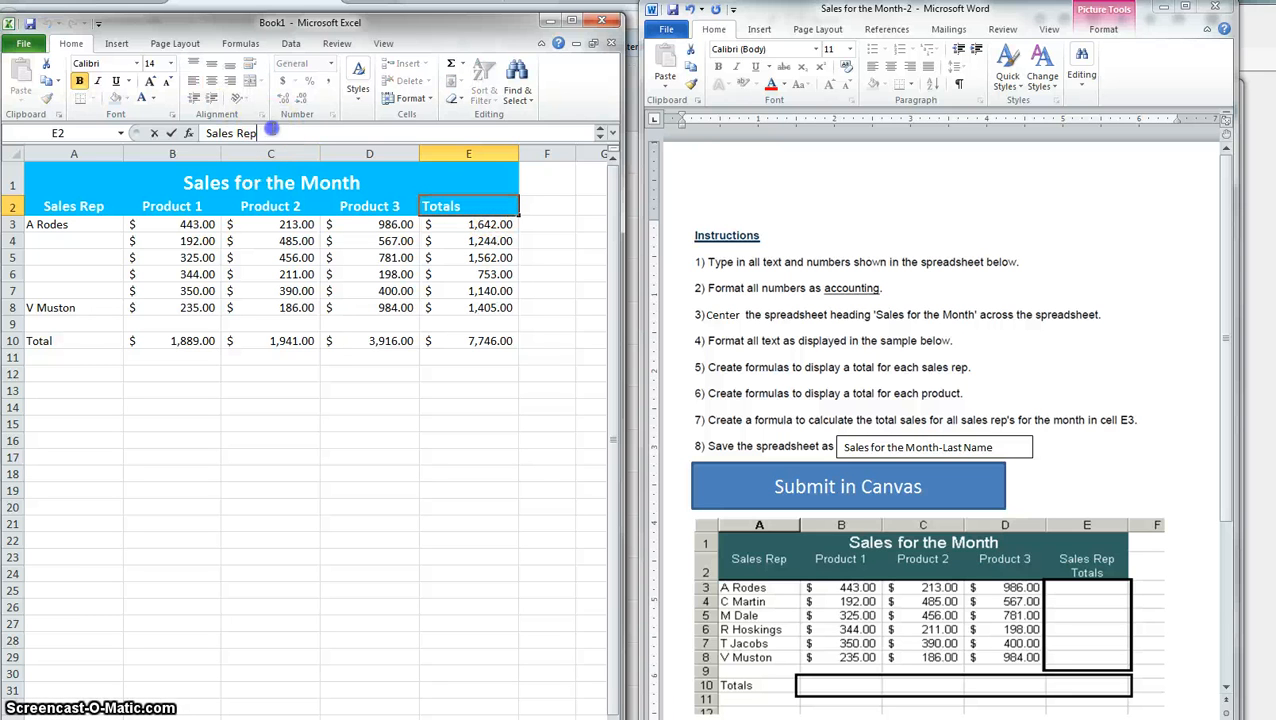
{"action": "left_click", "coordinate": [601, 141]}
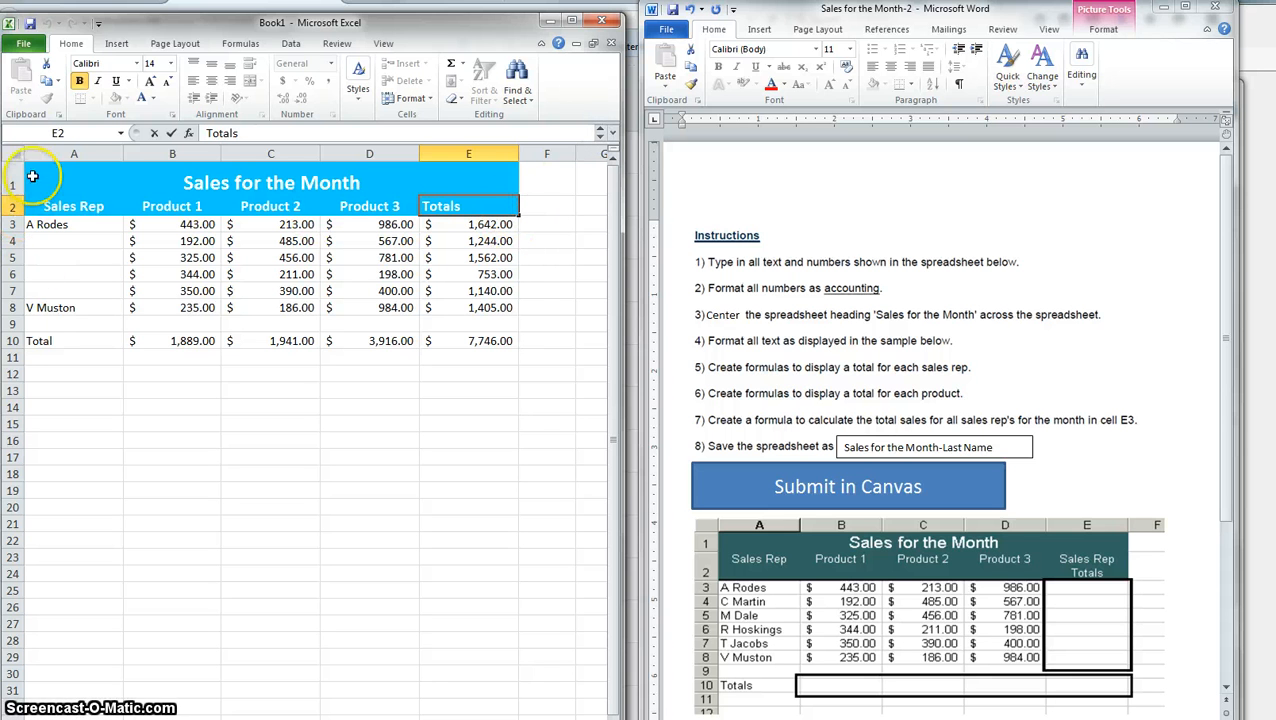
{"action": "left_click", "coordinate": [54, 206]}
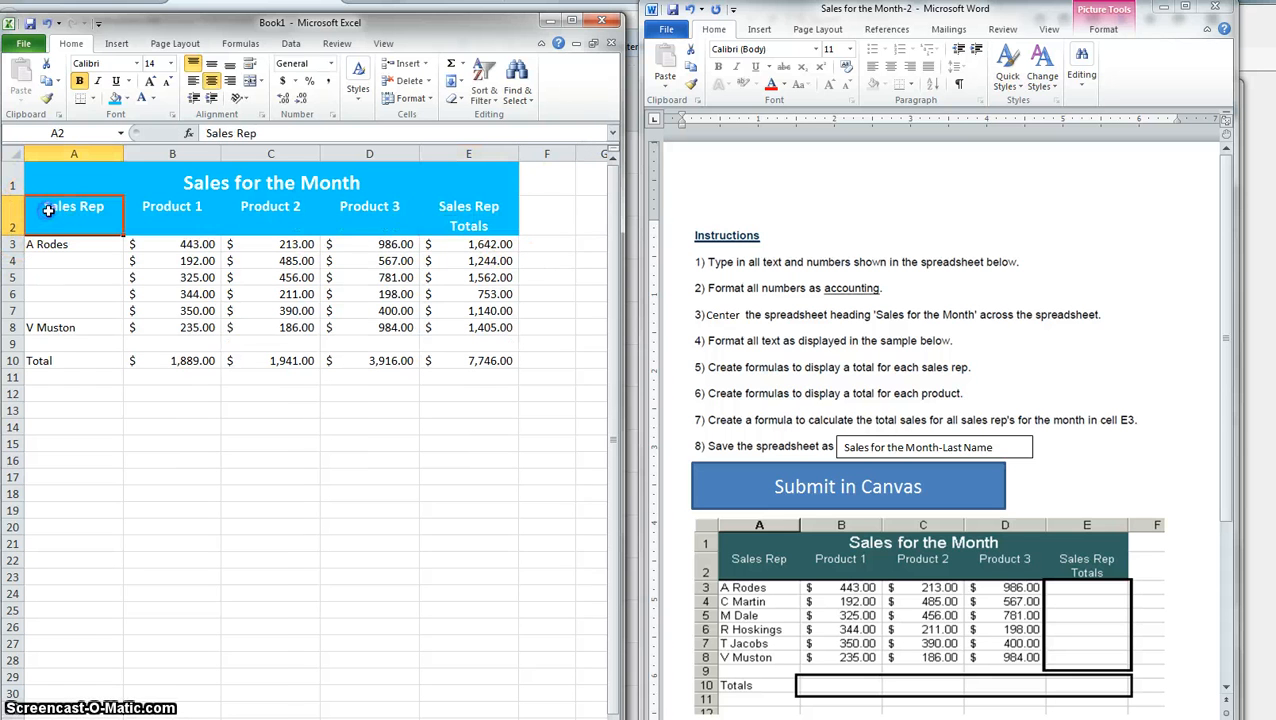
{"action": "left_click", "coordinate": [188, 443]}
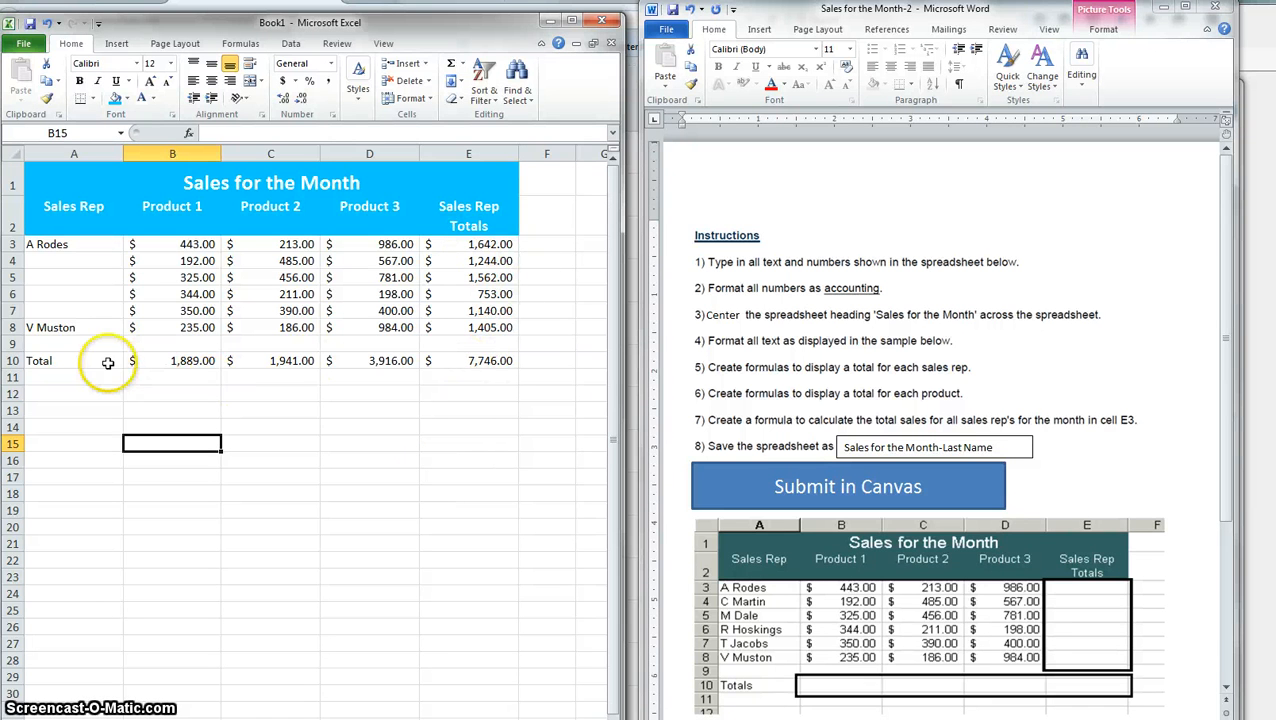
Make the whole of total row 10 bold and fill it with the title's sky blue color.
{"action": "left_click", "coordinate": [13, 360]}
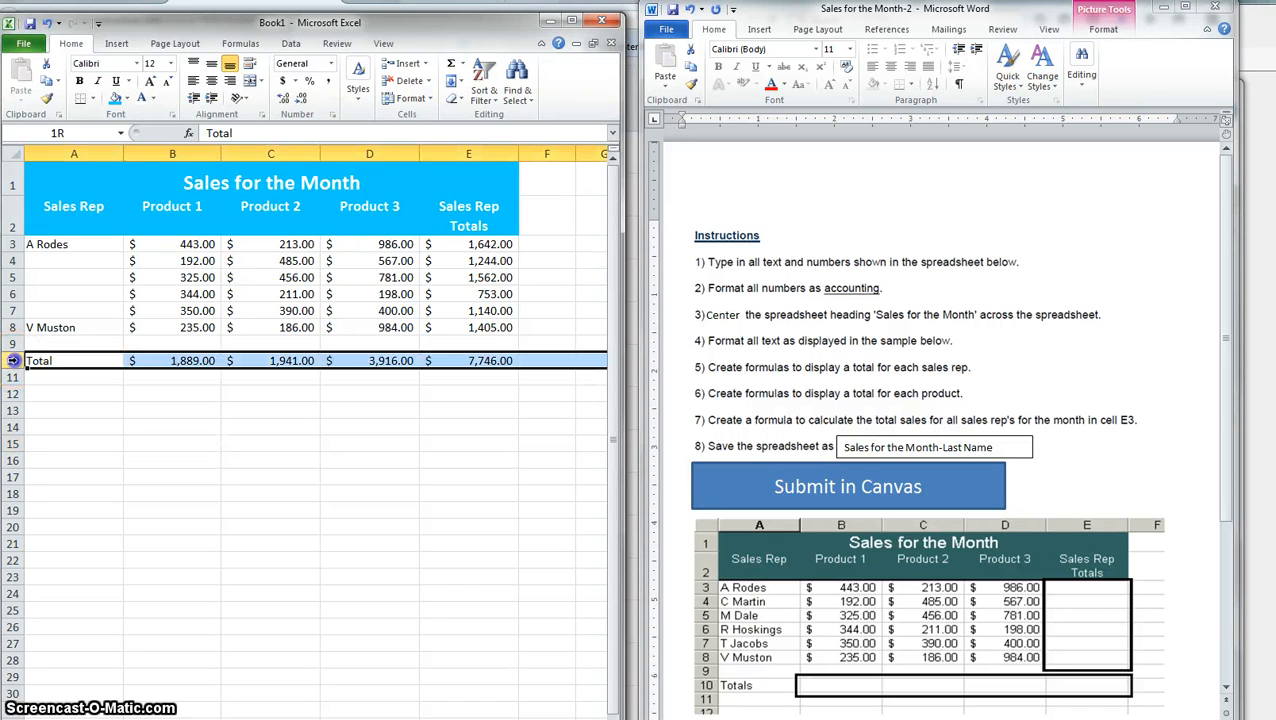
{"action": "left_click", "coordinate": [79, 81]}
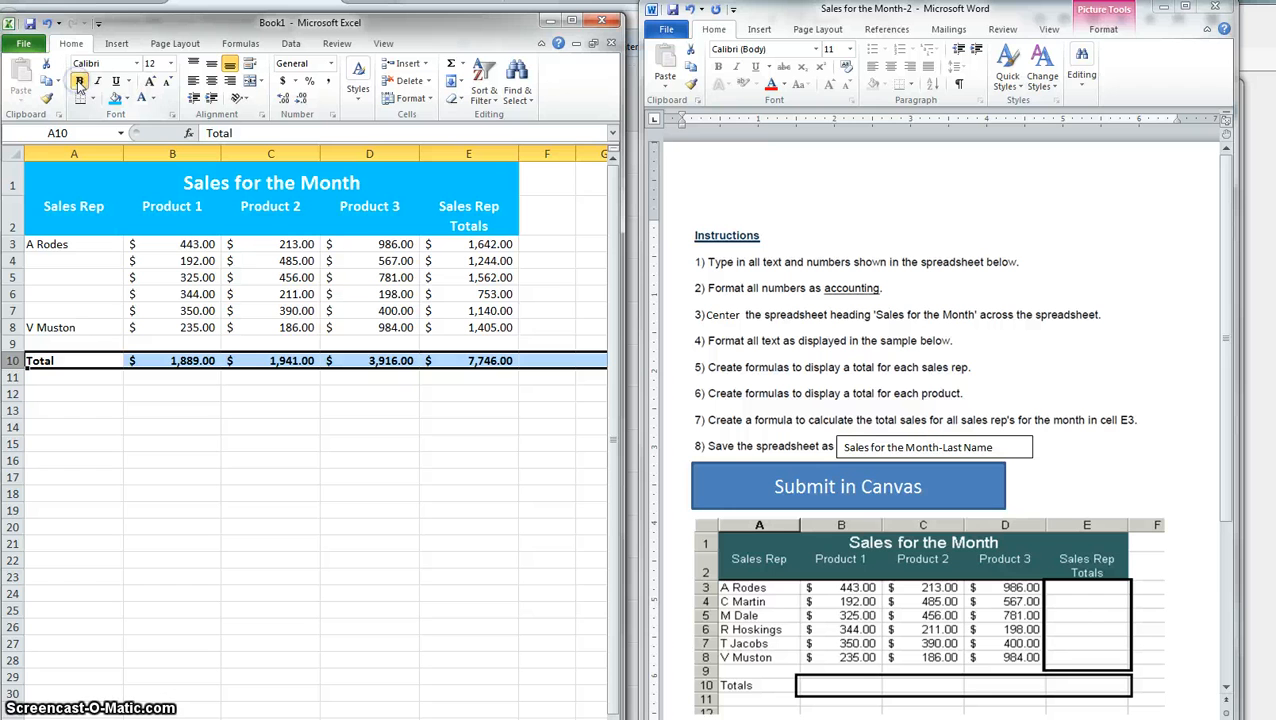
{"action": "left_click", "coordinate": [114, 98]}
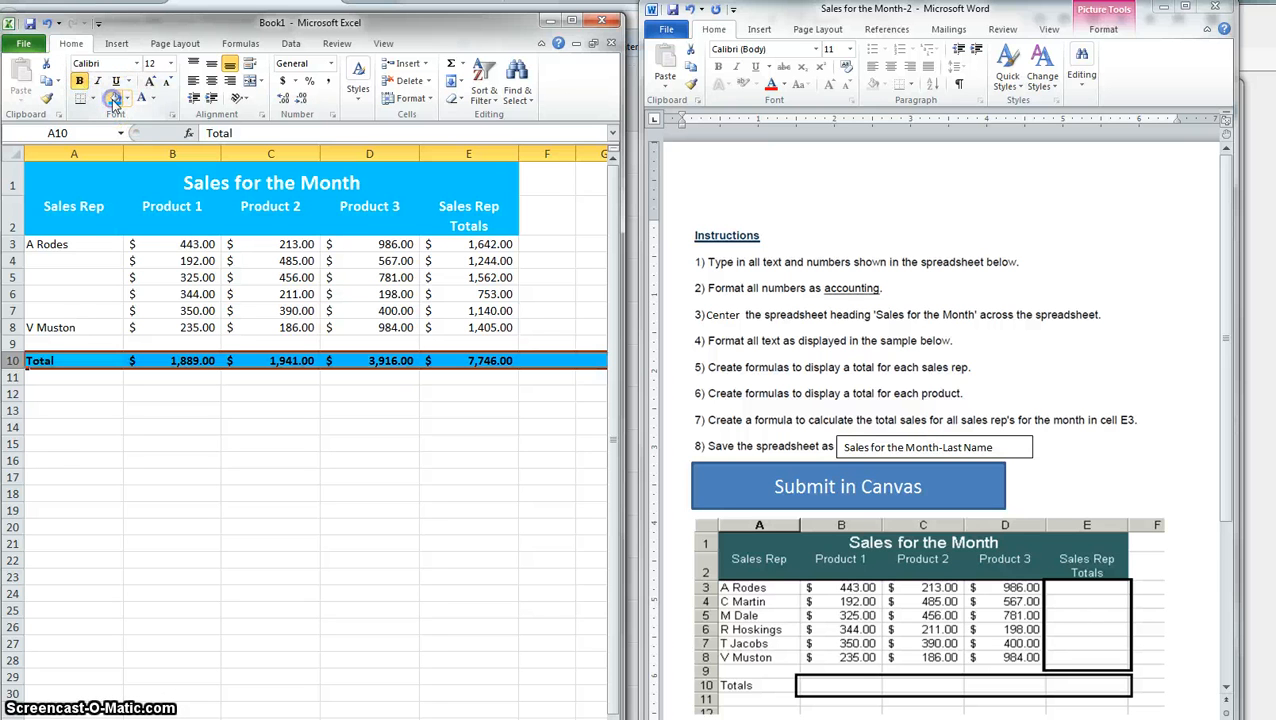
{"action": "left_click", "coordinate": [198, 510]}
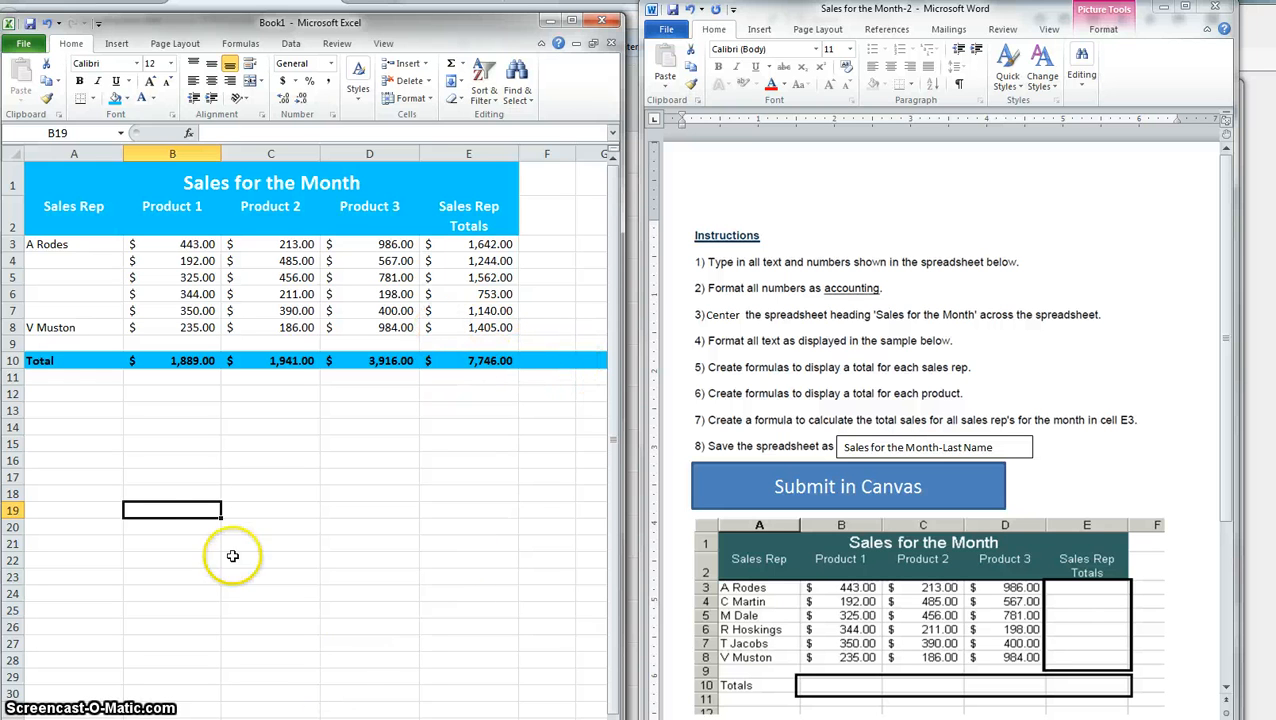
Examine how far the fill of row 10 extends across the sheet's columns, and return to A10.
{"action": "left_click", "coordinate": [159, 385]}
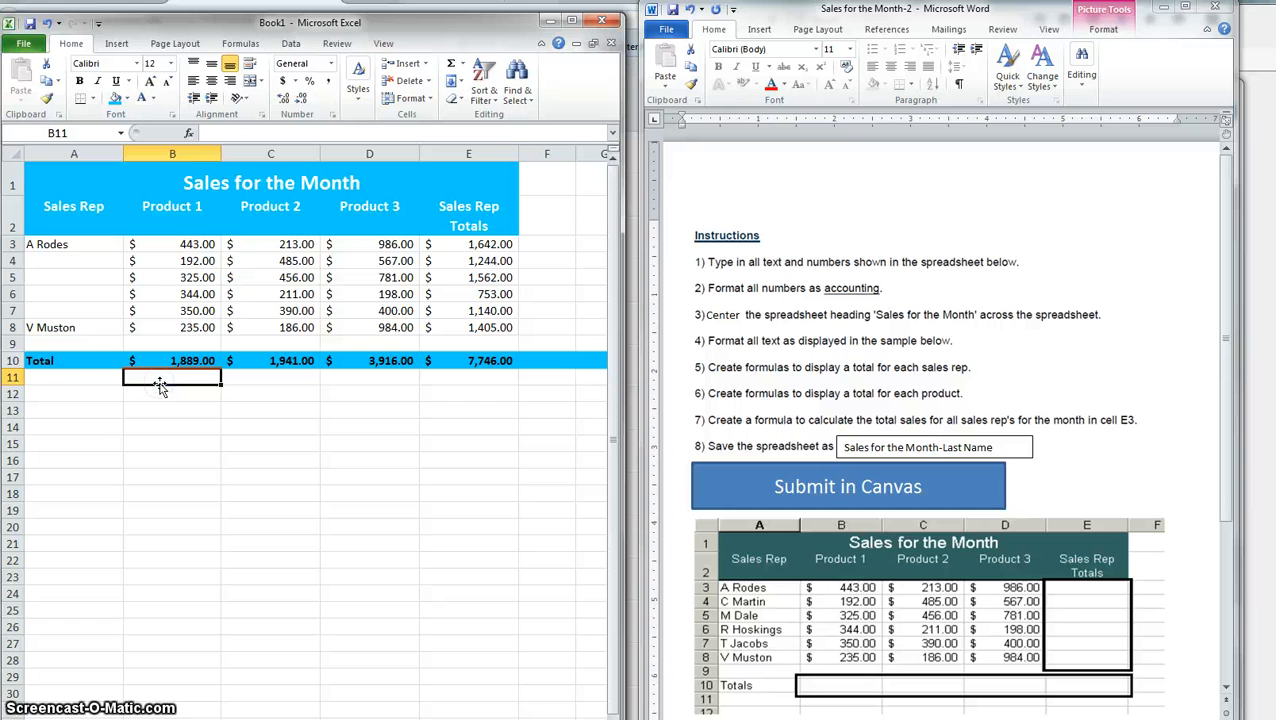
{"action": "key", "text": "Right"}
{"action": "key", "text": "Right"}
{"action": "key", "text": "Right"}
{"action": "key", "text": "Right"}
{"action": "key", "text": "Right"}
{"action": "key", "text": "Right"}
{"action": "key", "text": "Right"}
{"action": "key", "text": "Right"}
{"action": "key", "text": "Right"}
{"action": "key", "text": "Right"}
{"action": "key", "text": "Right"}
{"action": "key", "text": "Right"}
{"action": "key", "text": "Right"}
{"action": "key", "text": "Right"}
{"action": "key", "text": "Right"}
{"action": "key", "text": "Right"}
{"action": "key", "text": "Right"}
{"action": "key", "text": "Right"}
{"action": "key", "text": "Right"}
{"action": "key", "text": "Right"}
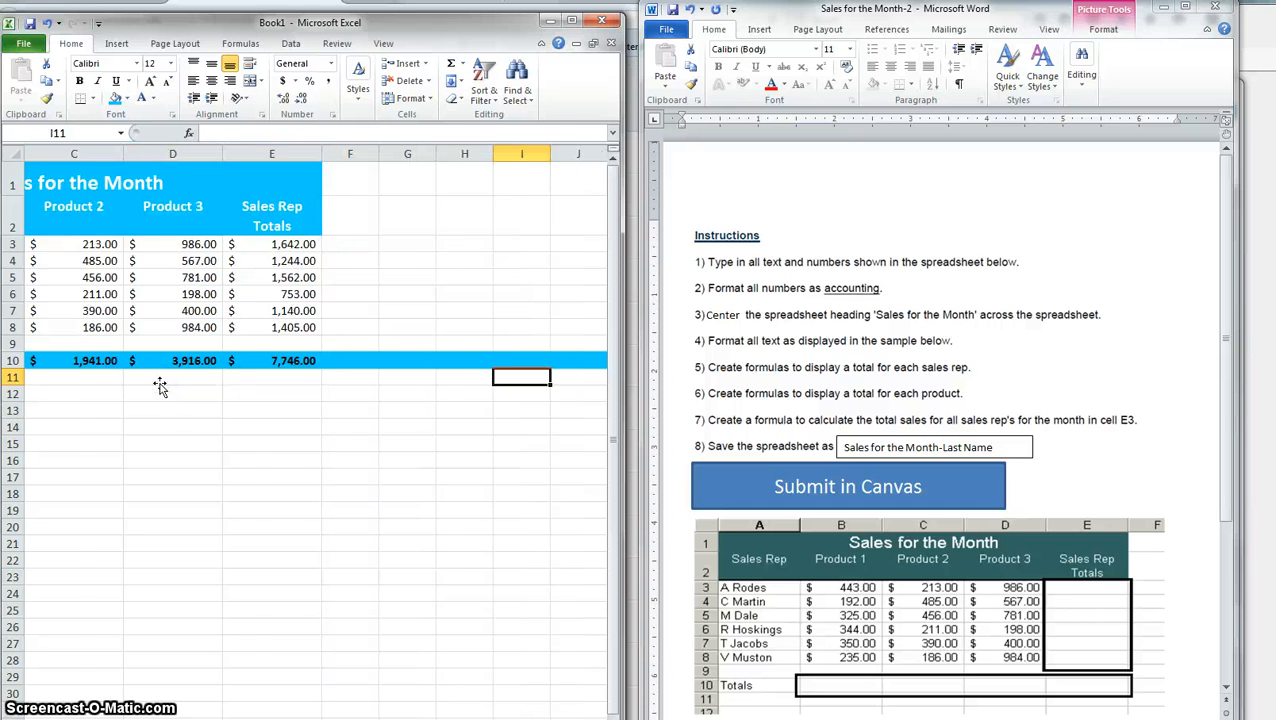
{"action": "key", "text": "Right"}
{"action": "key", "text": "Right"}
{"action": "key", "text": "Right"}
{"action": "key", "text": "Right"}
{"action": "key", "text": "Right"}
{"action": "key", "text": "Right"}
{"action": "key", "text": "Right"}
{"action": "key", "text": "Right"}
{"action": "key", "text": "Right"}
{"action": "key", "text": "Right"}
{"action": "key", "text": "Right"}
{"action": "key", "text": "Right"}
{"action": "key", "text": "Right"}
{"action": "key", "text": "Right"}
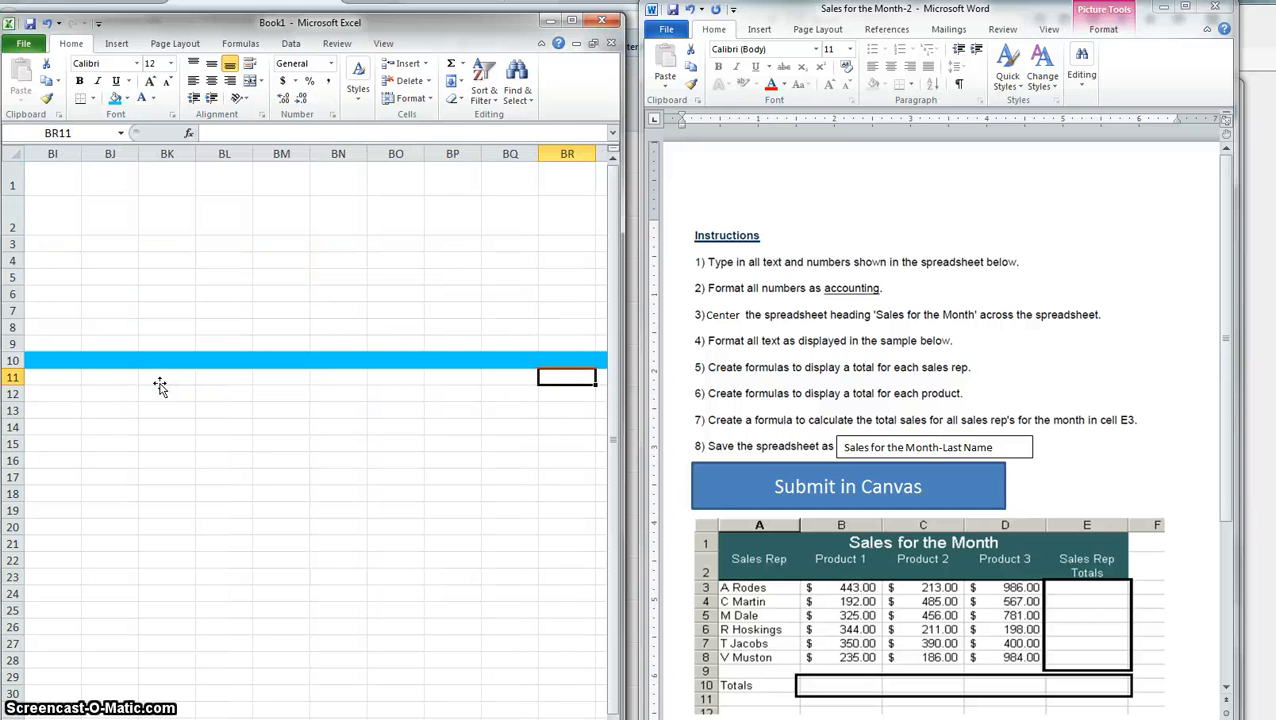
{"action": "key", "text": "Right"}
{"action": "key", "text": "Right"}
{"action": "key", "text": "Right"}
{"action": "key", "text": "Right"}
{"action": "key", "text": "Right"}
{"action": "key", "text": "Right"}
{"action": "key", "text": "Right"}
{"action": "key", "text": "Right"}
{"action": "key", "text": "Right"}
{"action": "key", "text": "Right"}
{"action": "key", "text": "Right"}
{"action": "key", "text": "Right"}
{"action": "key", "text": "Right"}
{"action": "key", "text": "Right"}
{"action": "key", "text": "Right"}
{"action": "key", "text": "Right"}
{"action": "key", "text": "Right"}
{"action": "key", "text": "Right"}
{"action": "key", "text": "Right"}
{"action": "key", "text": "Right"}
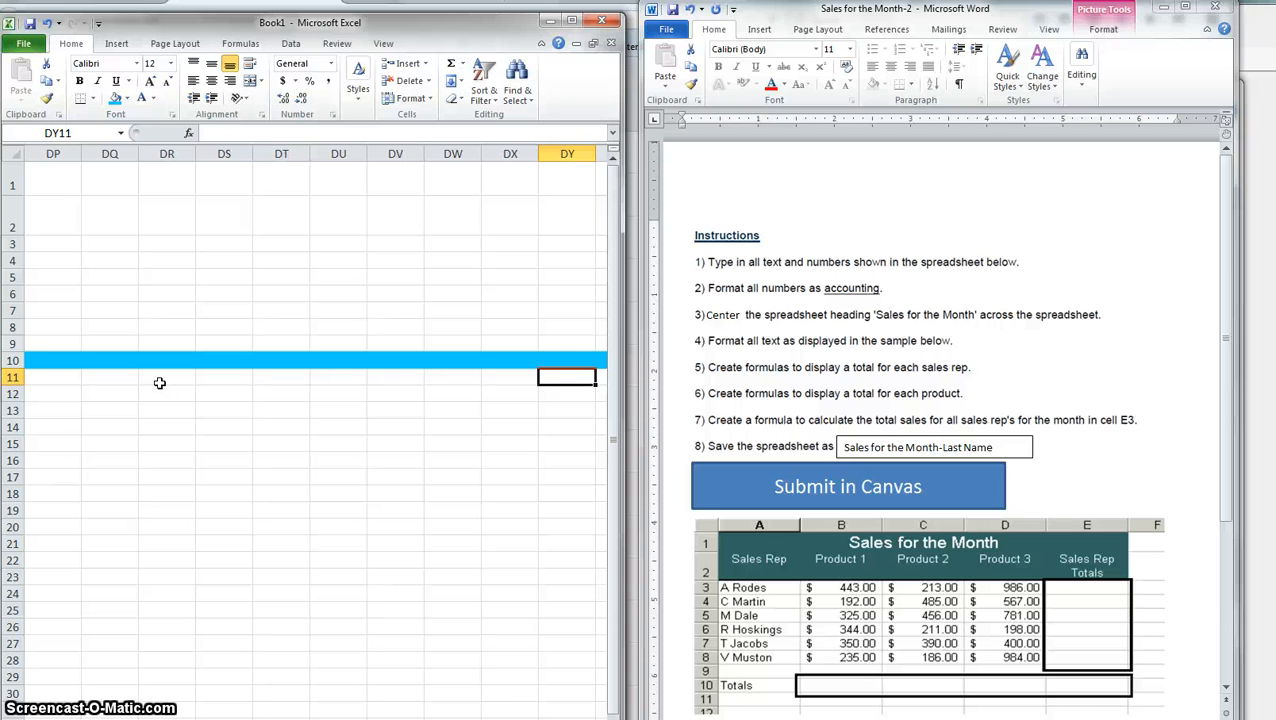
{"action": "key", "text": "Up"}
{"action": "key", "text": "ctrl+Left"}
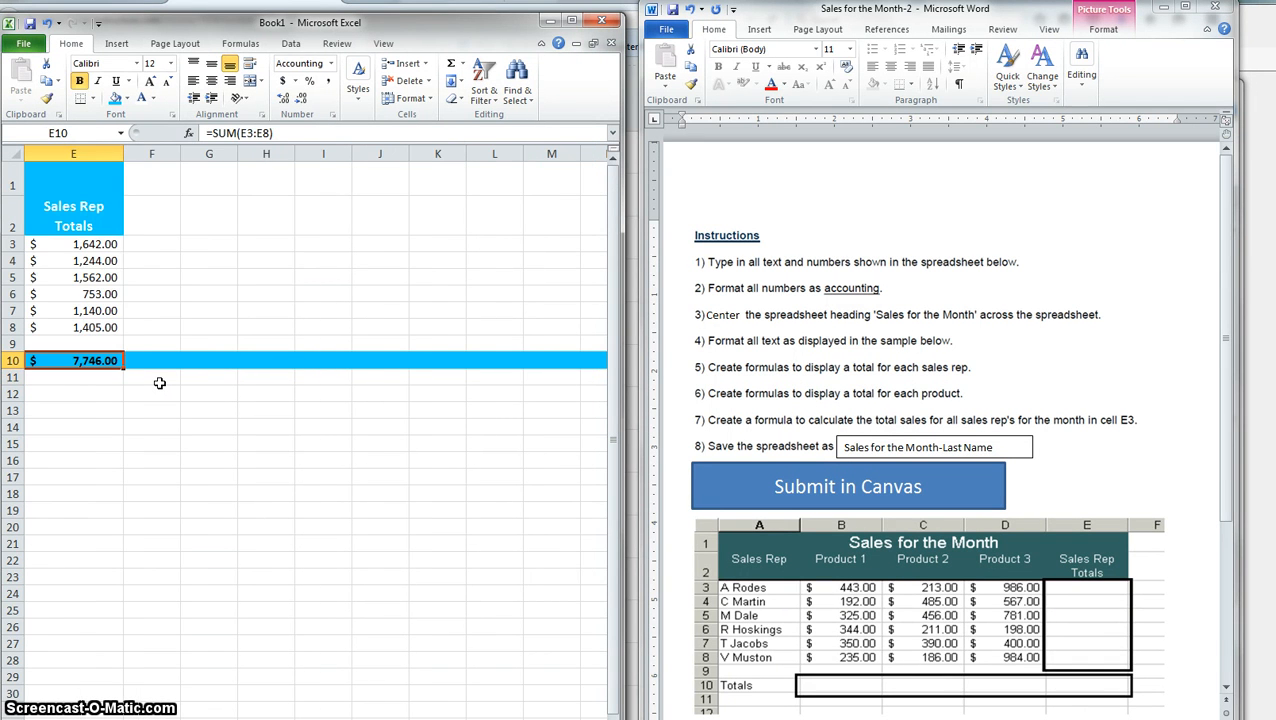
{"action": "key", "text": "Right"}
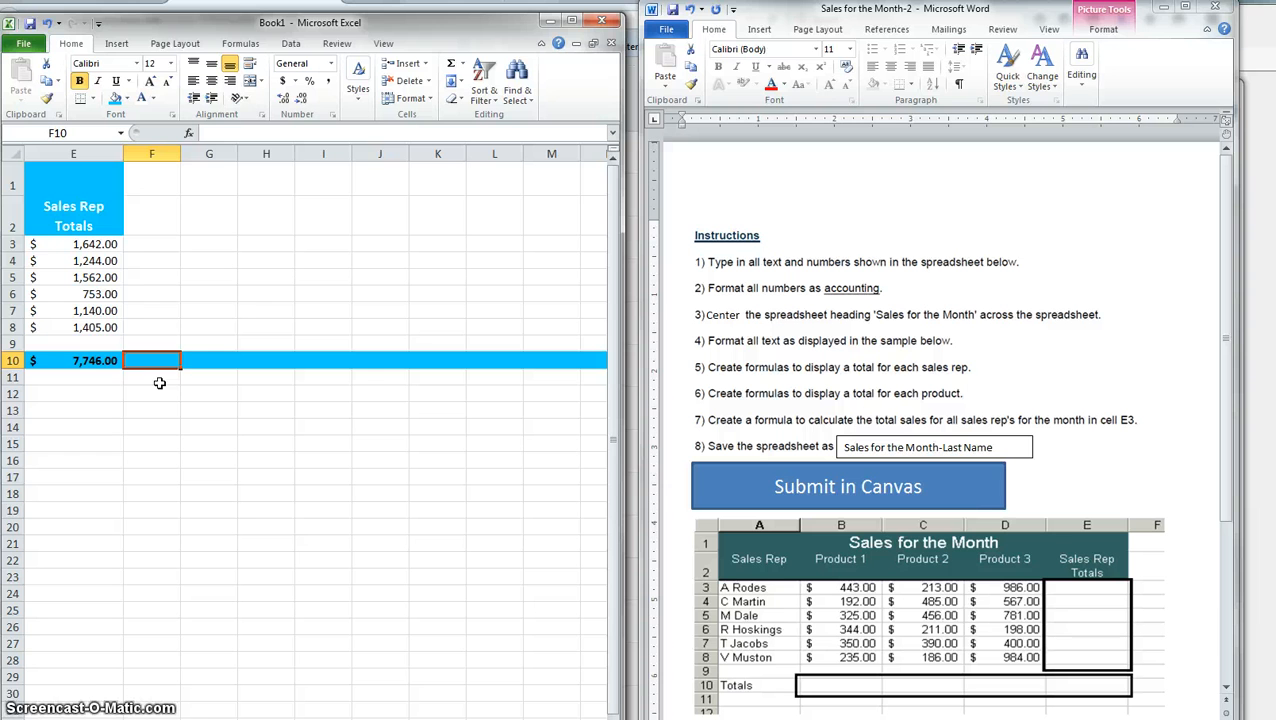
{"action": "key", "text": "Left"}
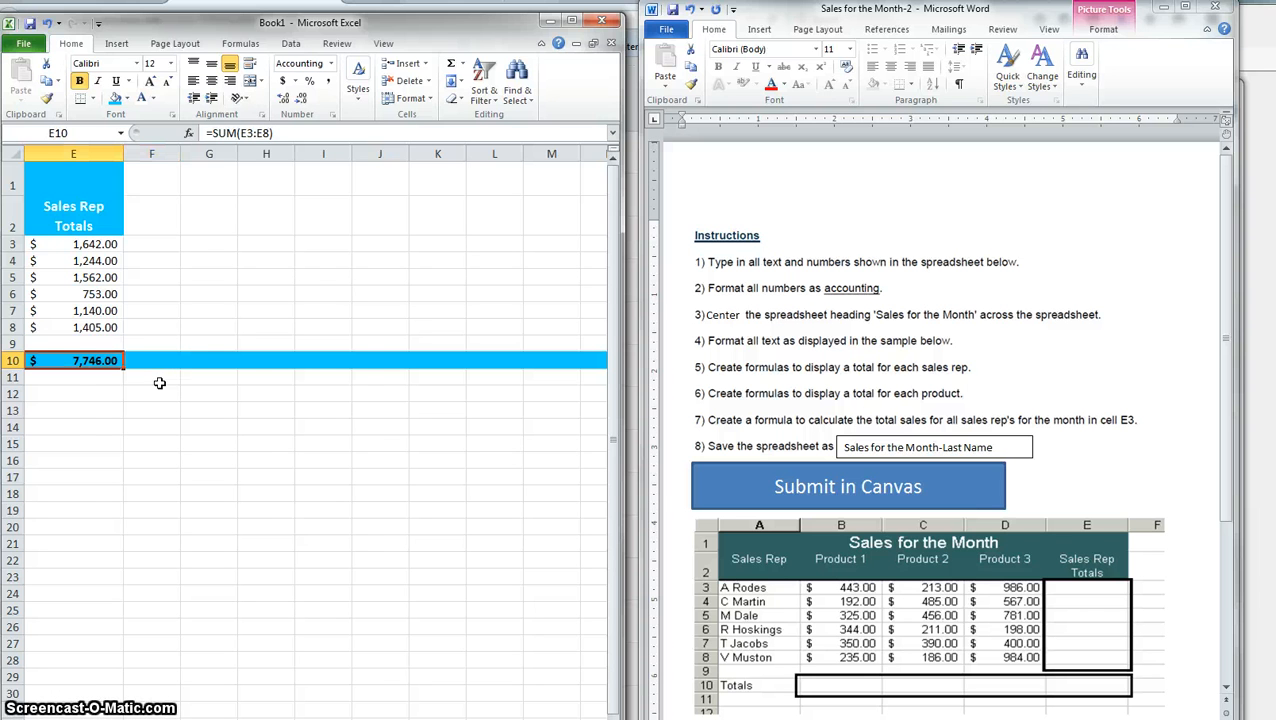
{"action": "key", "text": "ctrl+Right"}
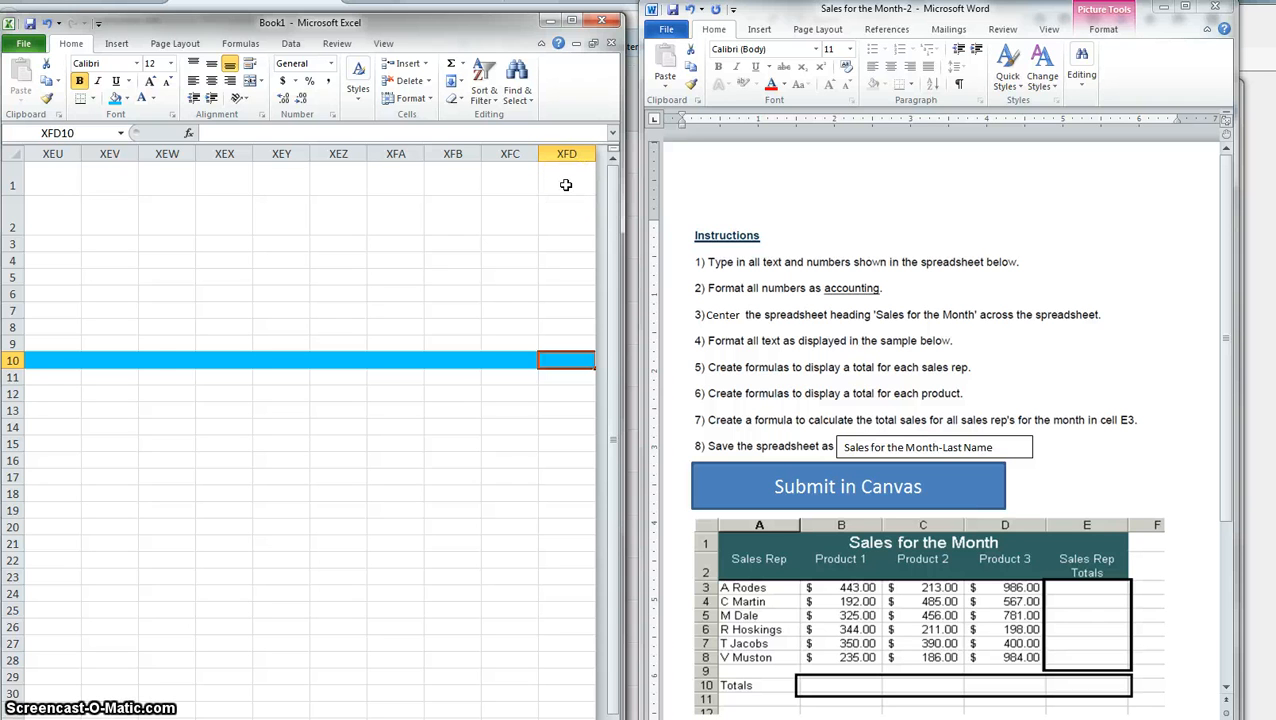
{"action": "key", "text": "Home"}
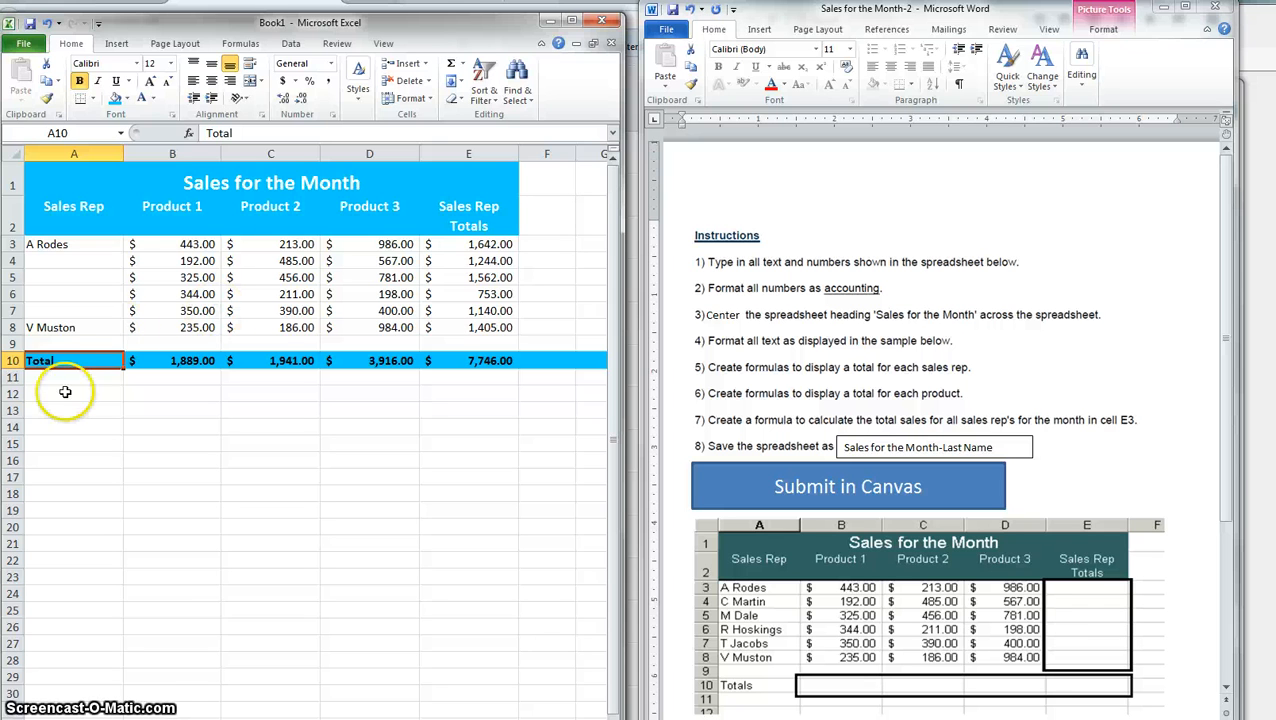
Remove the fill from the whole of row 10 and apply the sky blue fill only to A10:E10.
{"action": "left_click", "coordinate": [12, 361]}
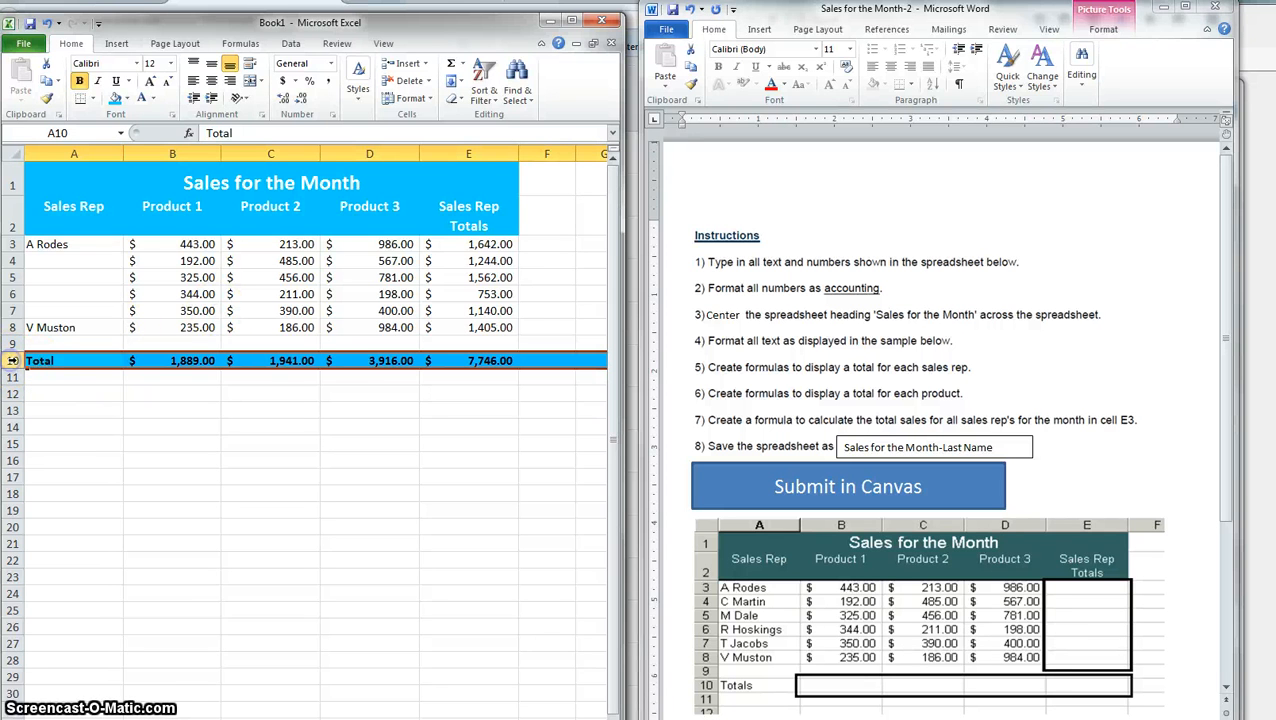
{"action": "left_click", "coordinate": [126, 98]}
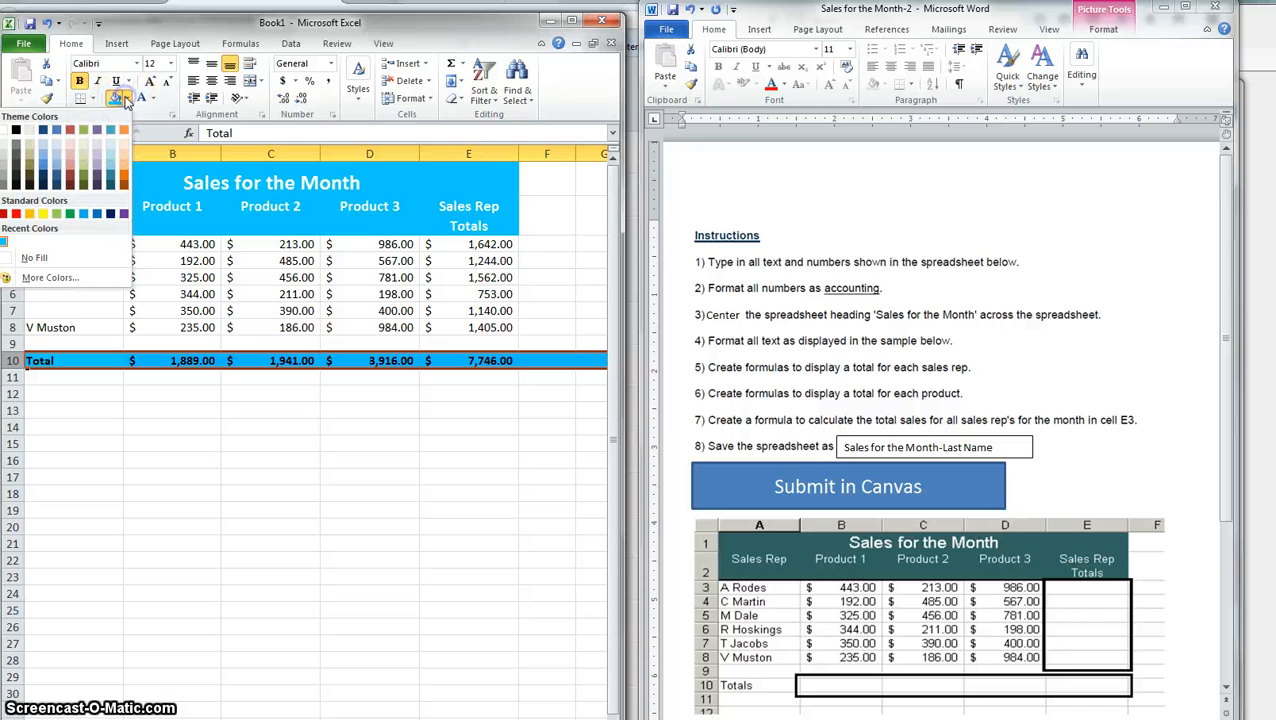
{"action": "left_click", "coordinate": [34, 257]}
{"action": "left_click", "coordinate": [150, 430]}
{"action": "left_click_drag", "start_coordinate": [38, 360], "coordinate": [463, 361]}
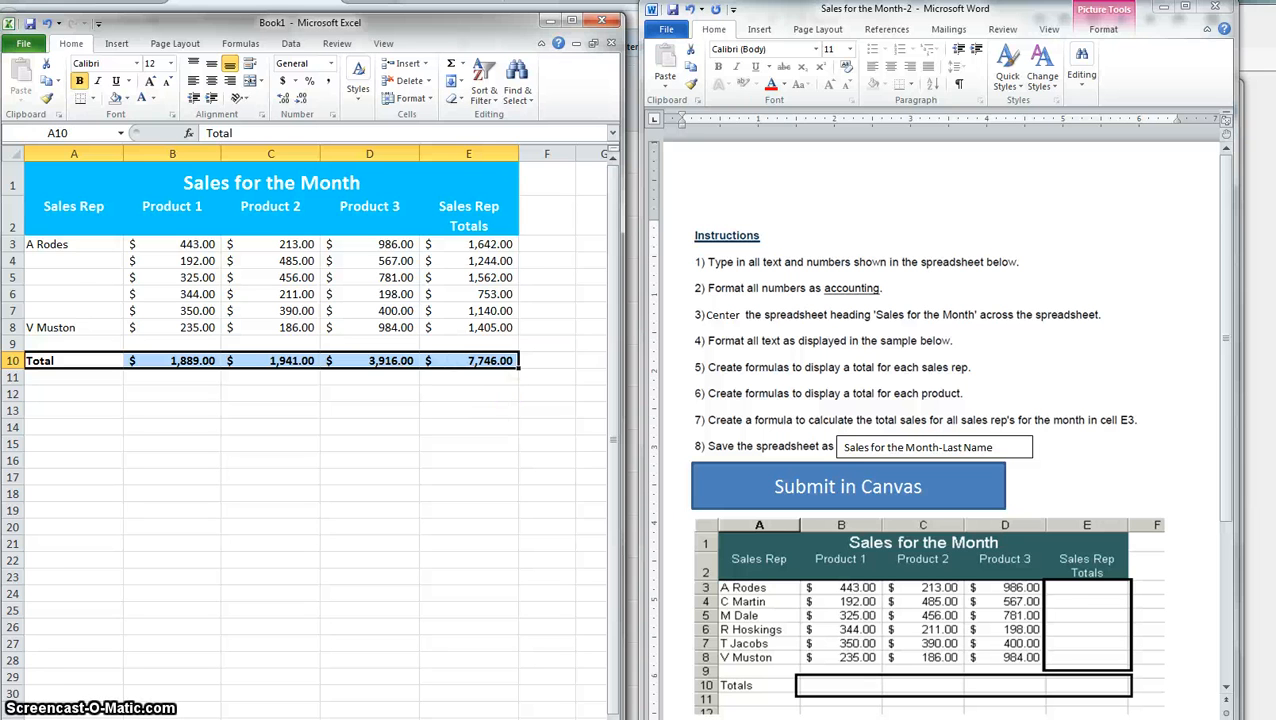
{"action": "left_click", "coordinate": [124, 98]}
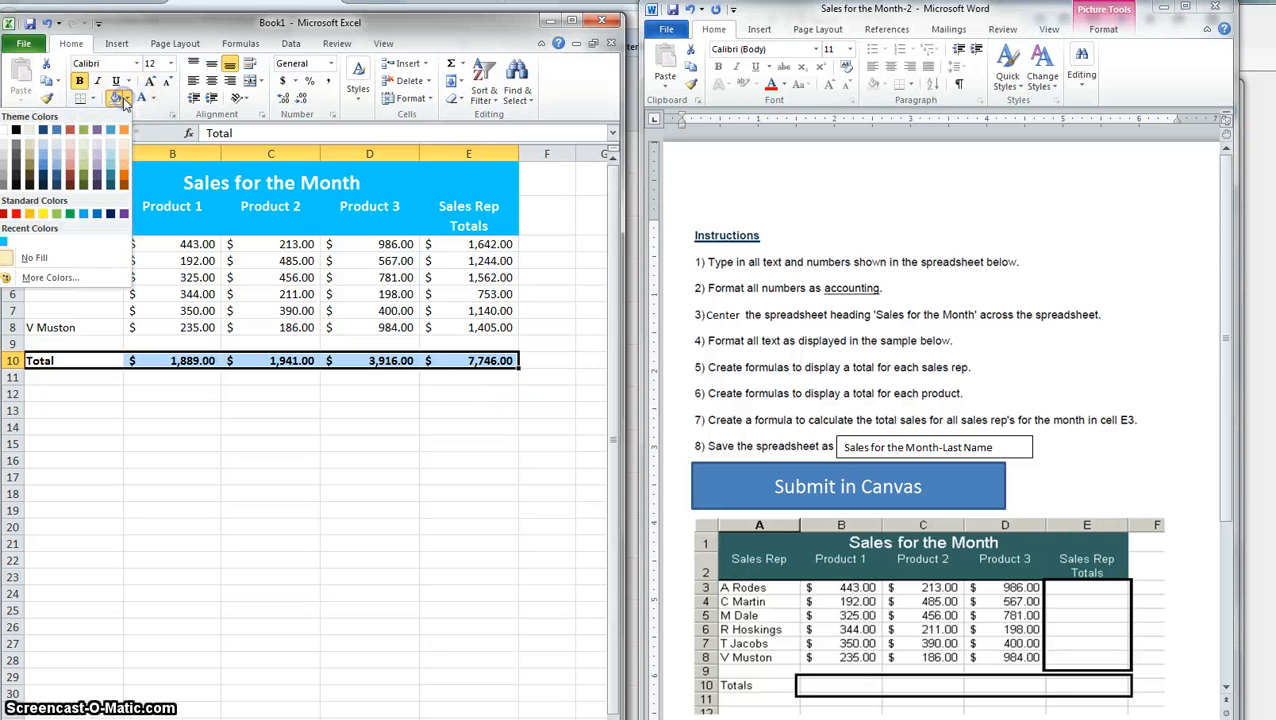
{"action": "left_click", "coordinate": [209, 460]}
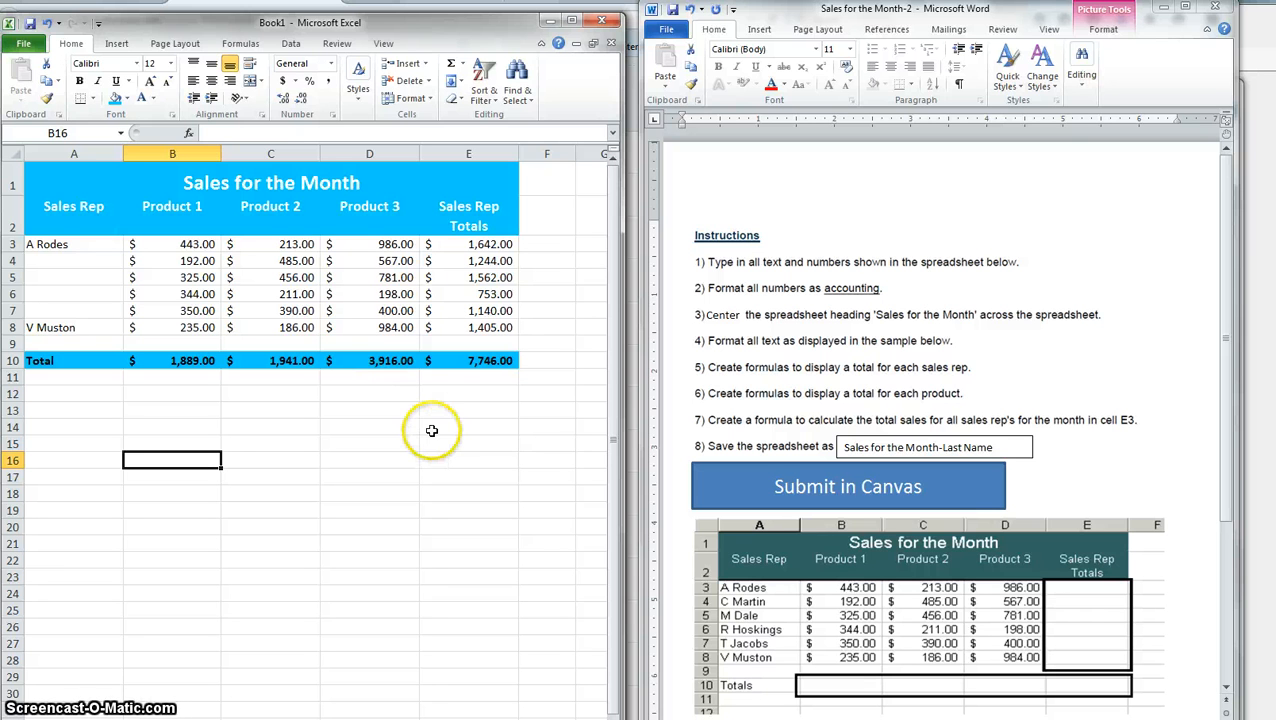
Rotate the Sales Rep heading in A2 with the Rotate Text Up orientation.
{"action": "left_click", "coordinate": [82, 214]}
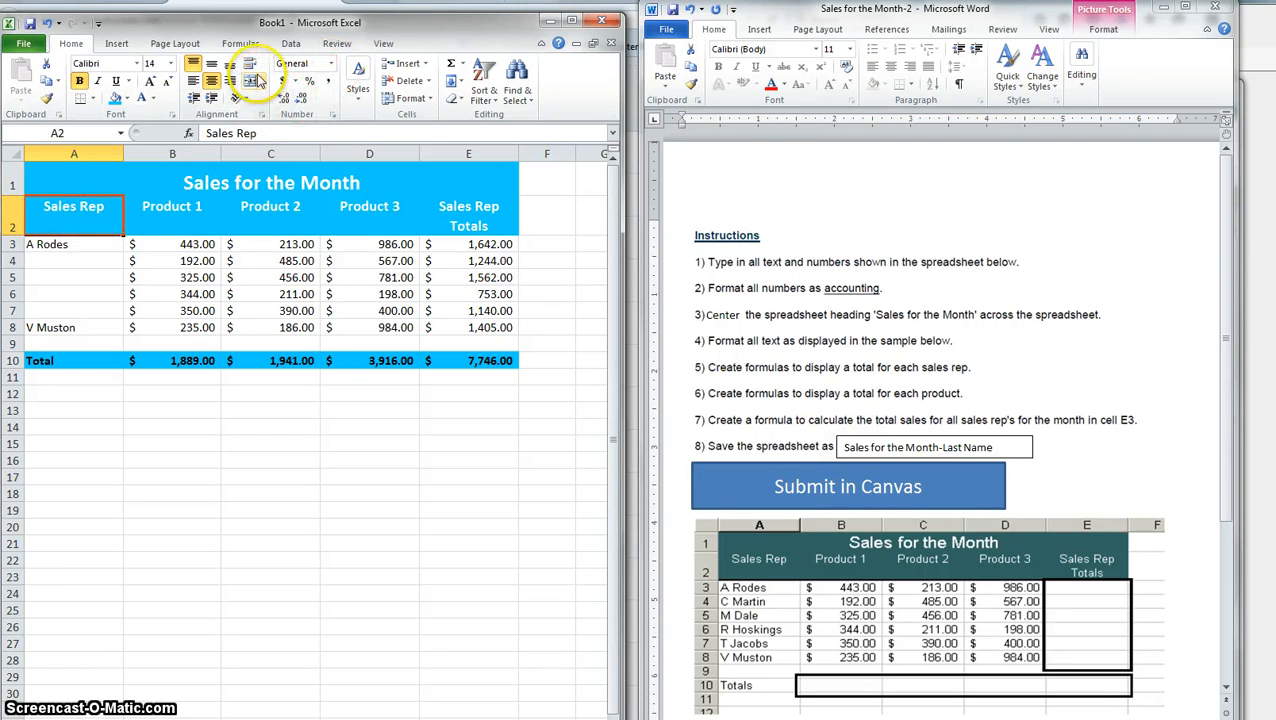
{"action": "left_click", "coordinate": [247, 102]}
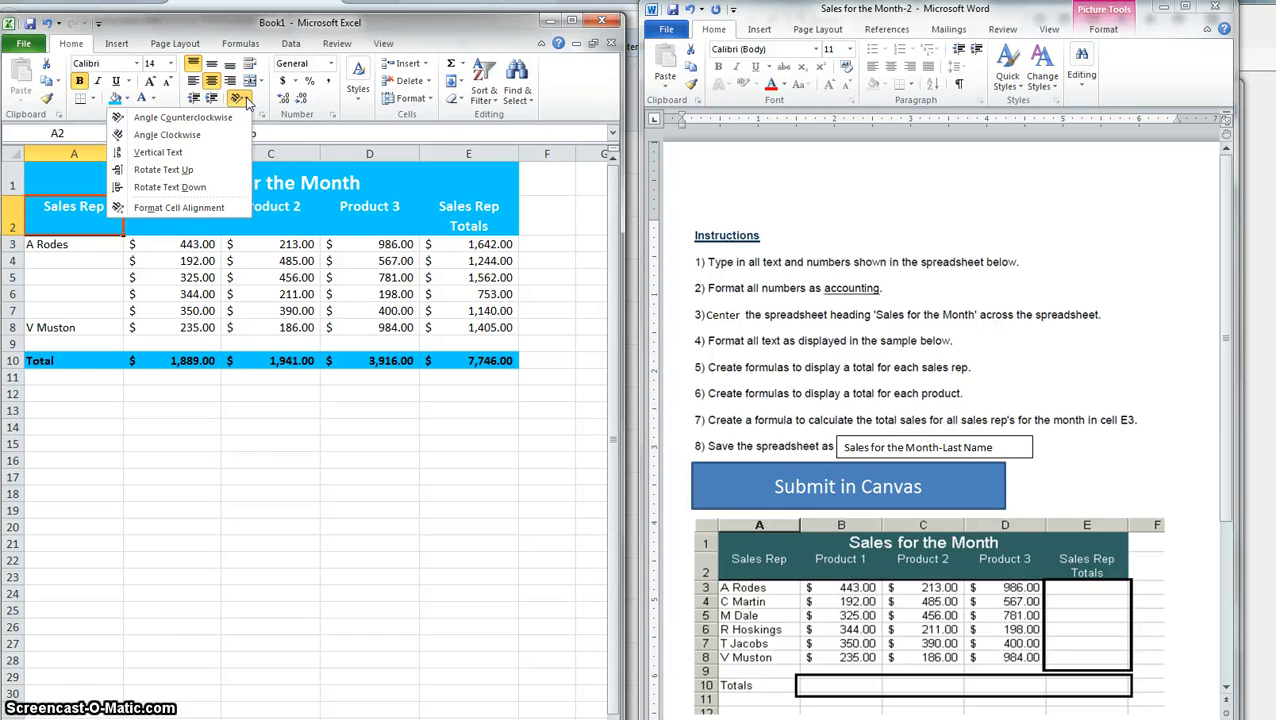
{"action": "left_click", "coordinate": [157, 171]}
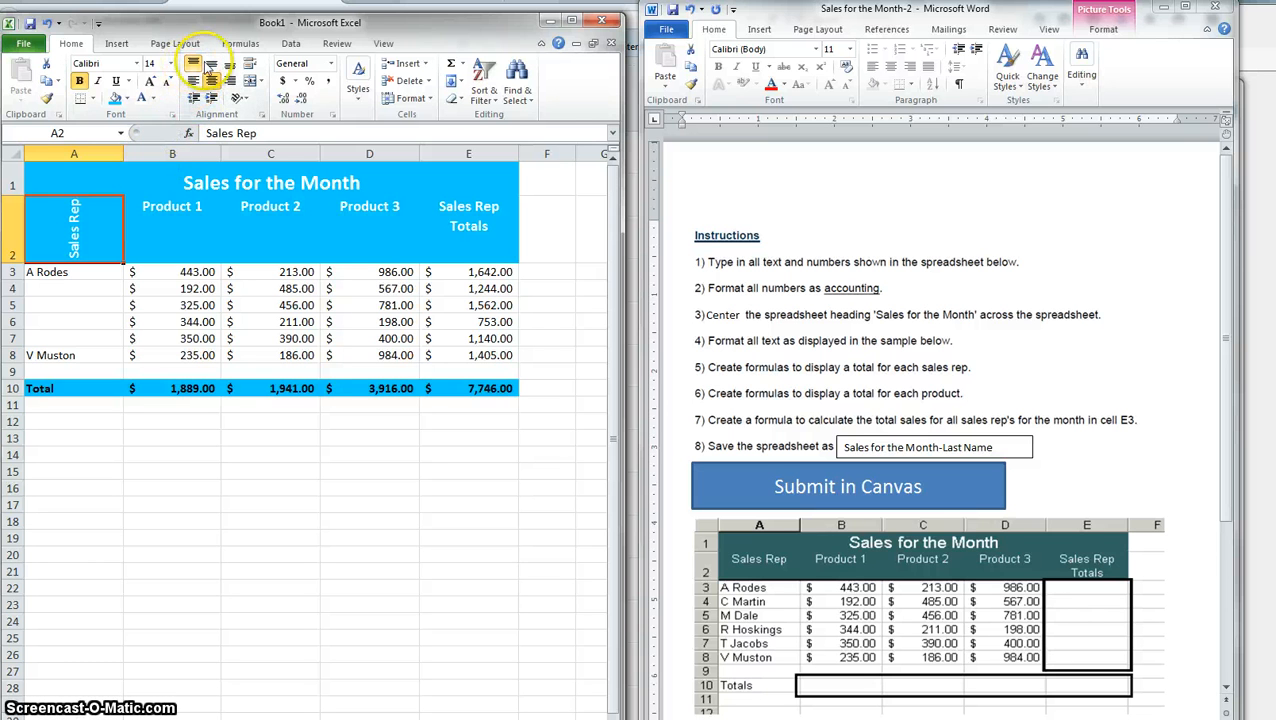
Try the different alignments on the rotated heading in A2, and leave it bottom-aligned and horizontally centered.
{"action": "left_click", "coordinate": [212, 66]}
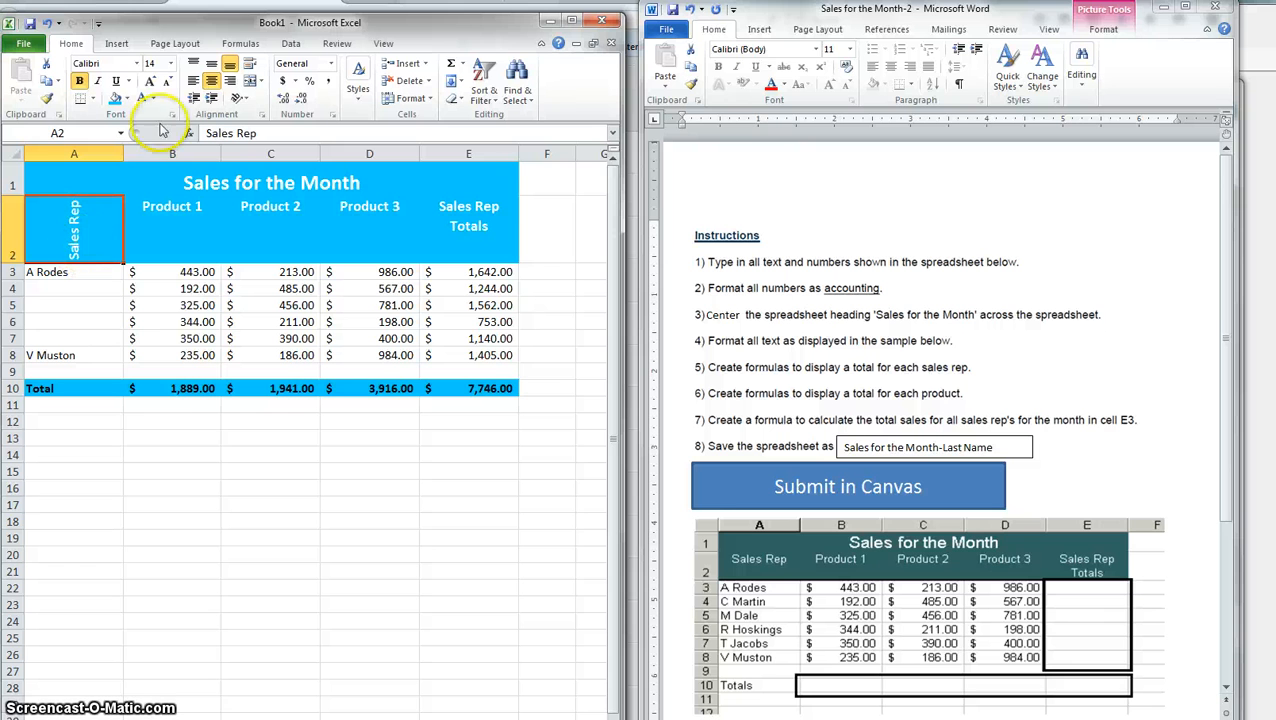
{"action": "left_click", "coordinate": [195, 85]}
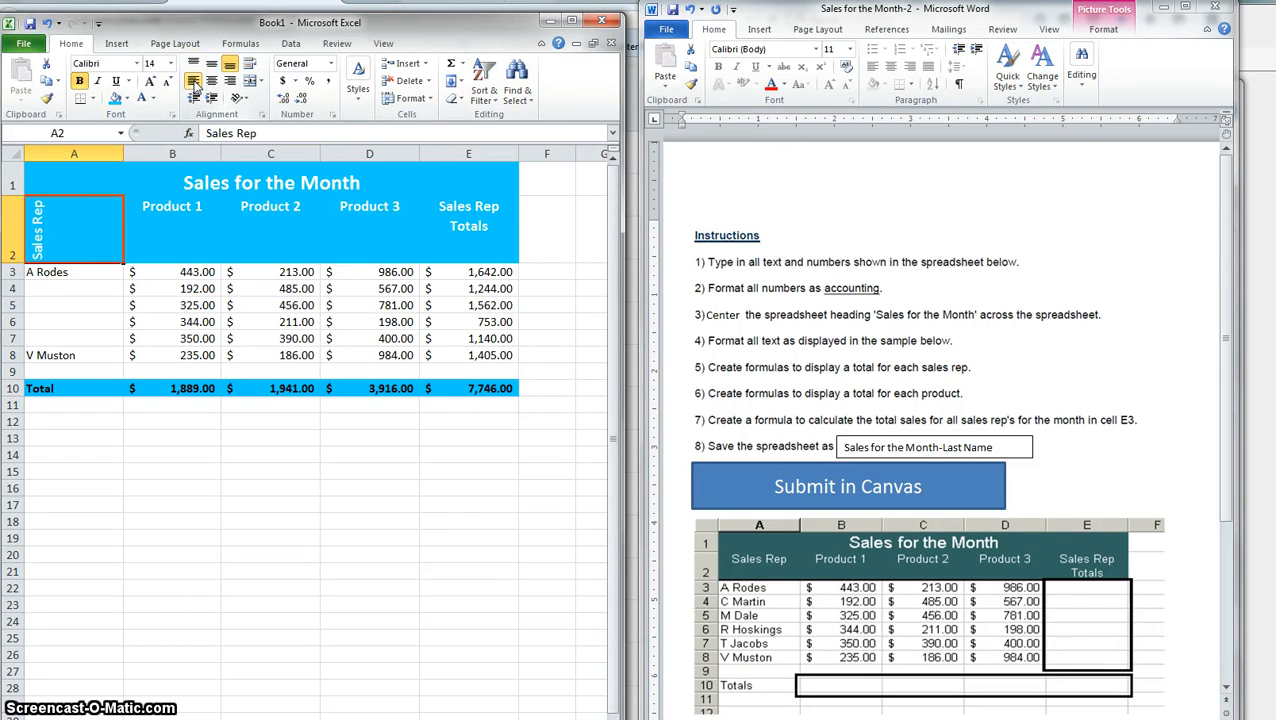
{"action": "left_click", "coordinate": [211, 81]}
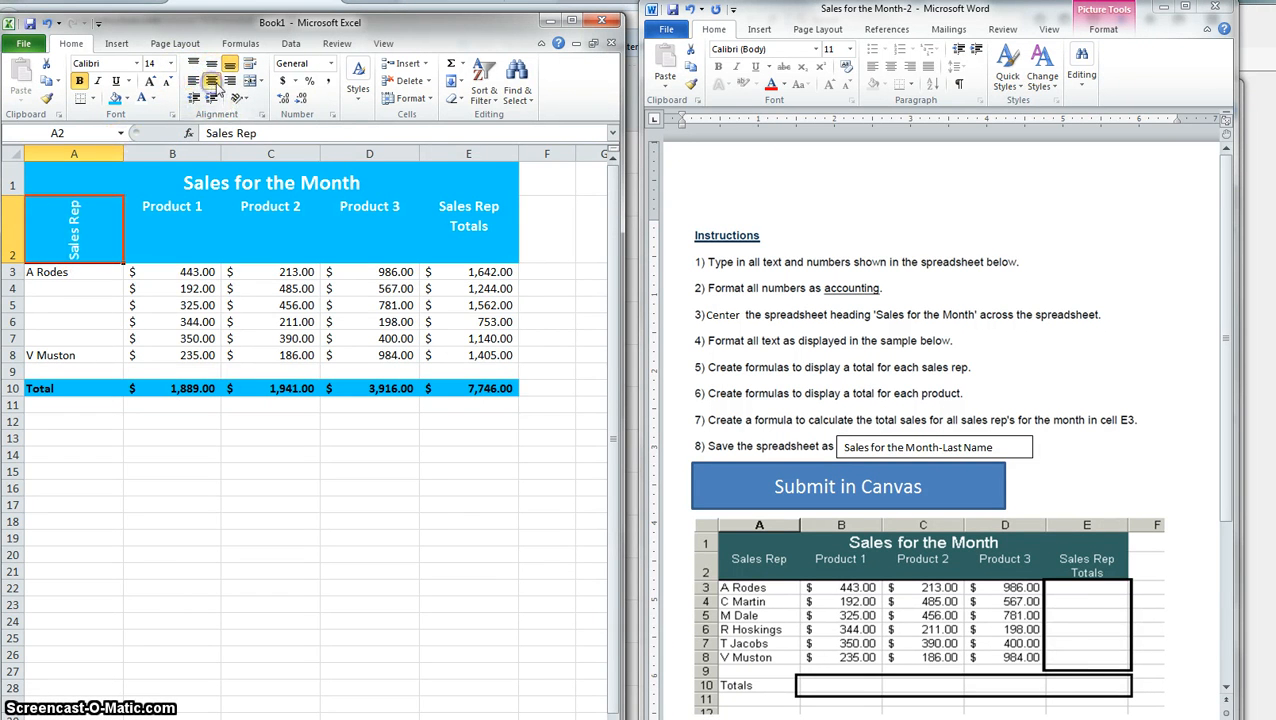
{"action": "left_click", "coordinate": [231, 84]}
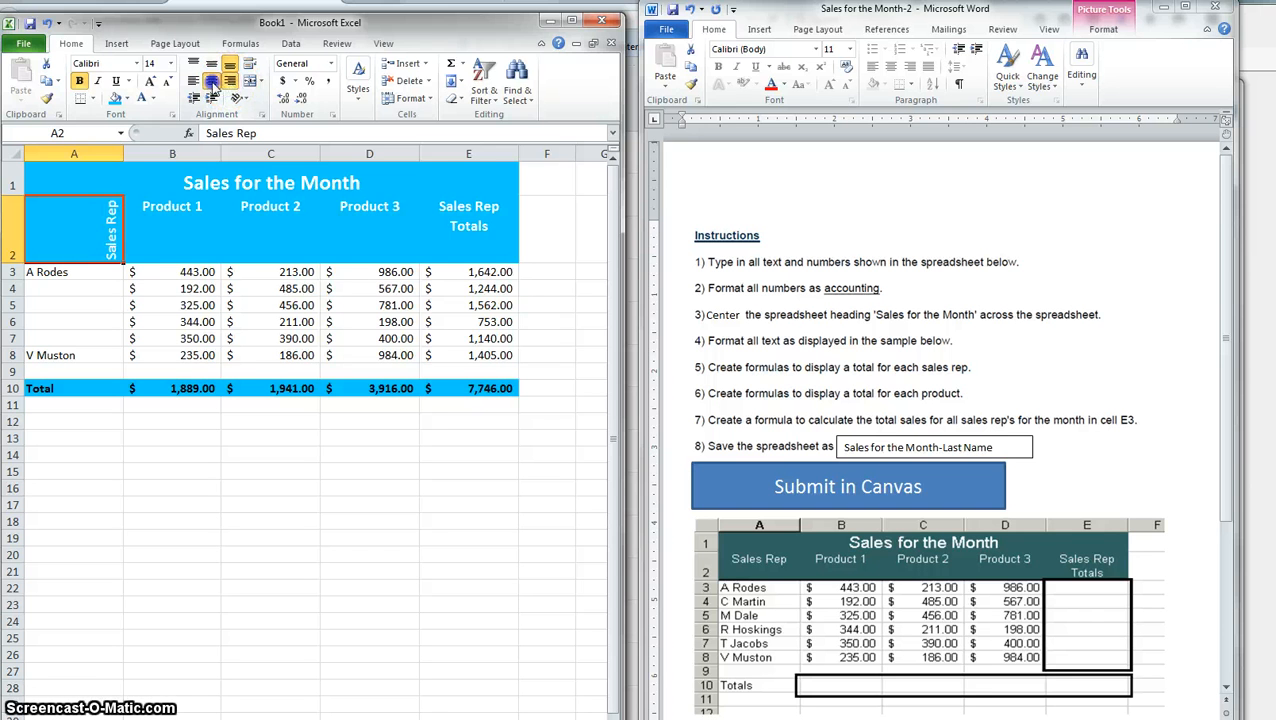
{"action": "left_click", "coordinate": [212, 84]}
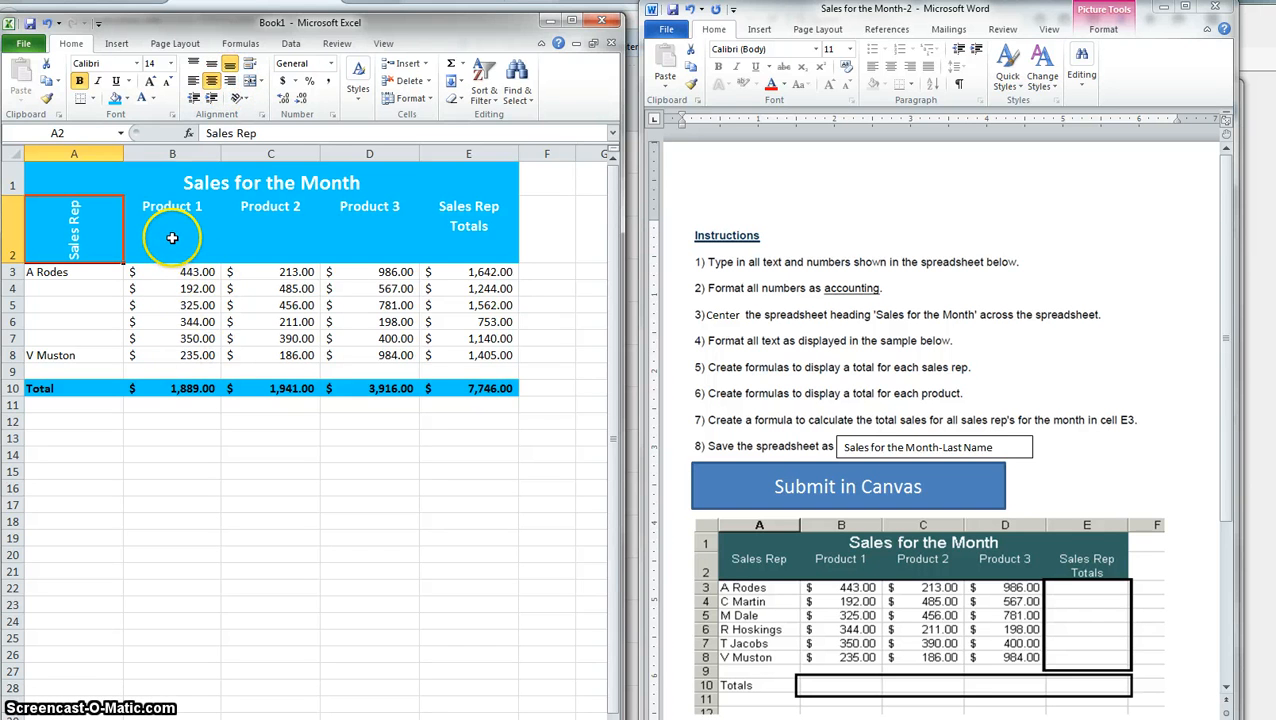
Move the Sales for the Month-2 document aside to view the stationery order-3 instructions, move it back, and select heading E2 in Excel.
{"action": "left_click", "coordinate": [1185, 7]}
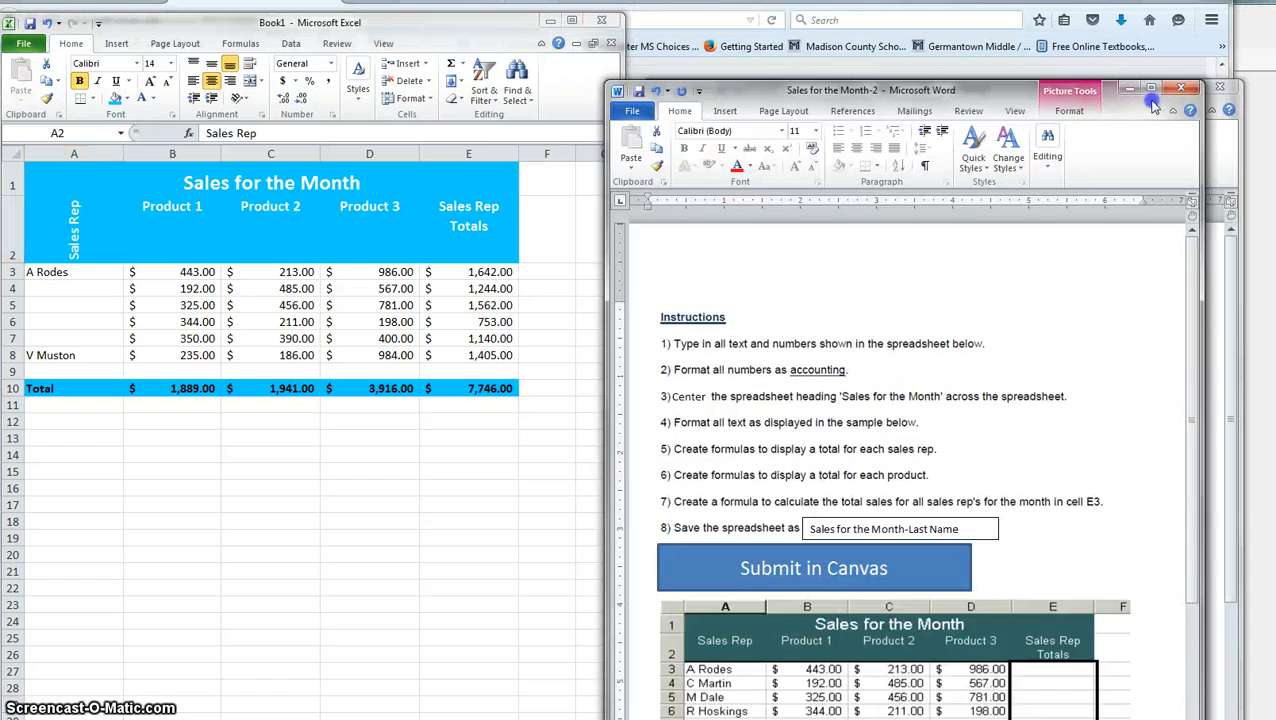
{"action": "left_click_drag", "start_coordinate": [1180, 10], "coordinate": [584, 225]}
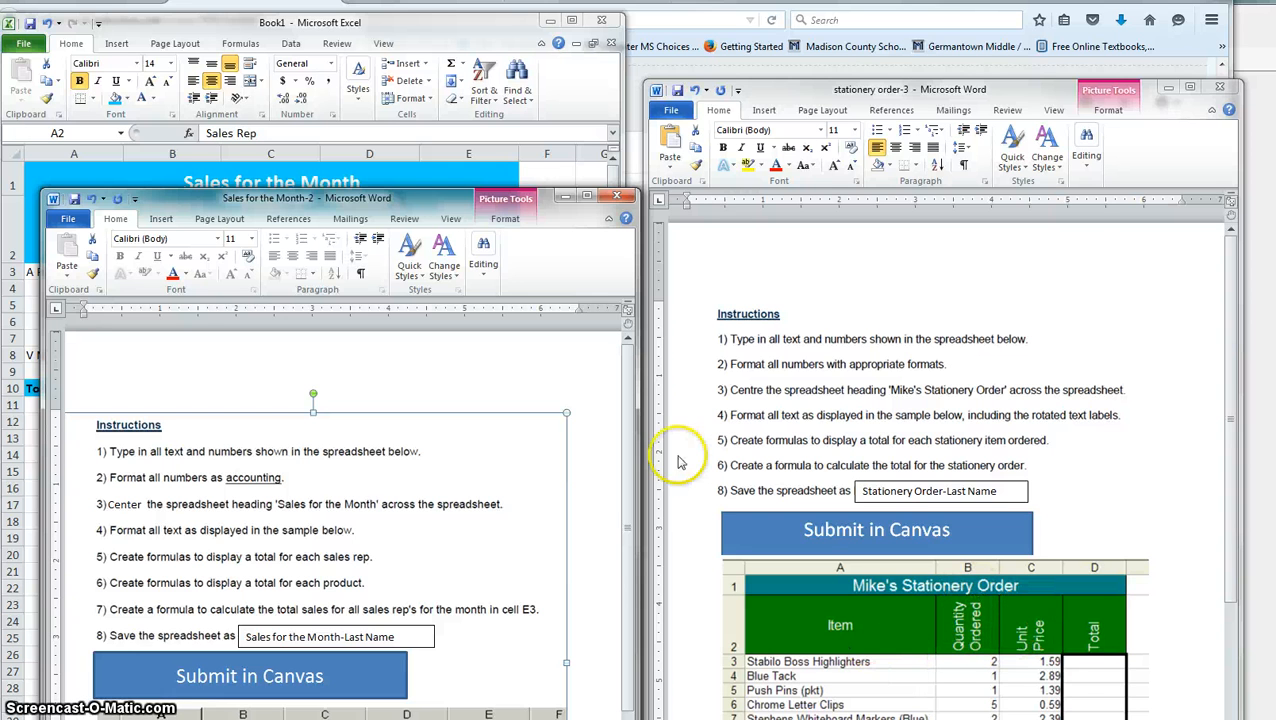
{"action": "left_click_drag", "start_coordinate": [486, 207], "coordinate": [1007, 47]}
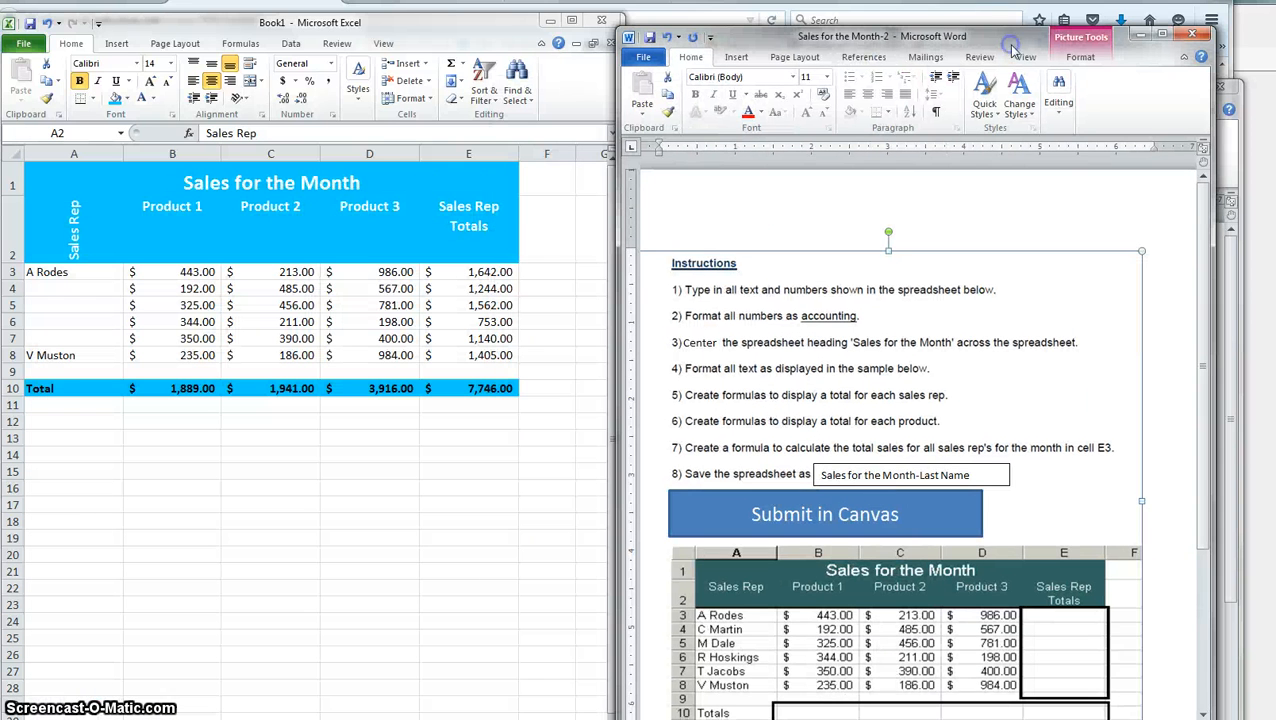
{"action": "left_click", "coordinate": [471, 214]}
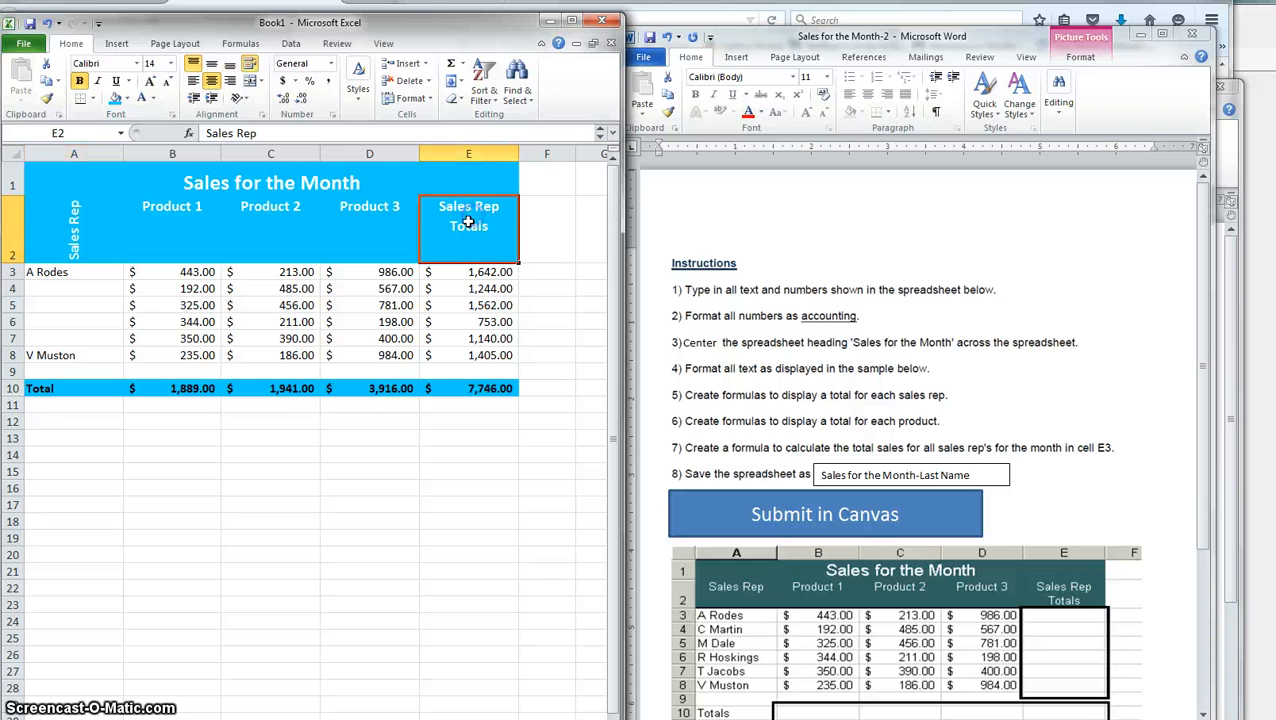
Rotate the Sales Rep Totals heading in E2 with Rotate Text Up, middle-align it and remove its bold formatting.
{"action": "left_click", "coordinate": [262, 115]}
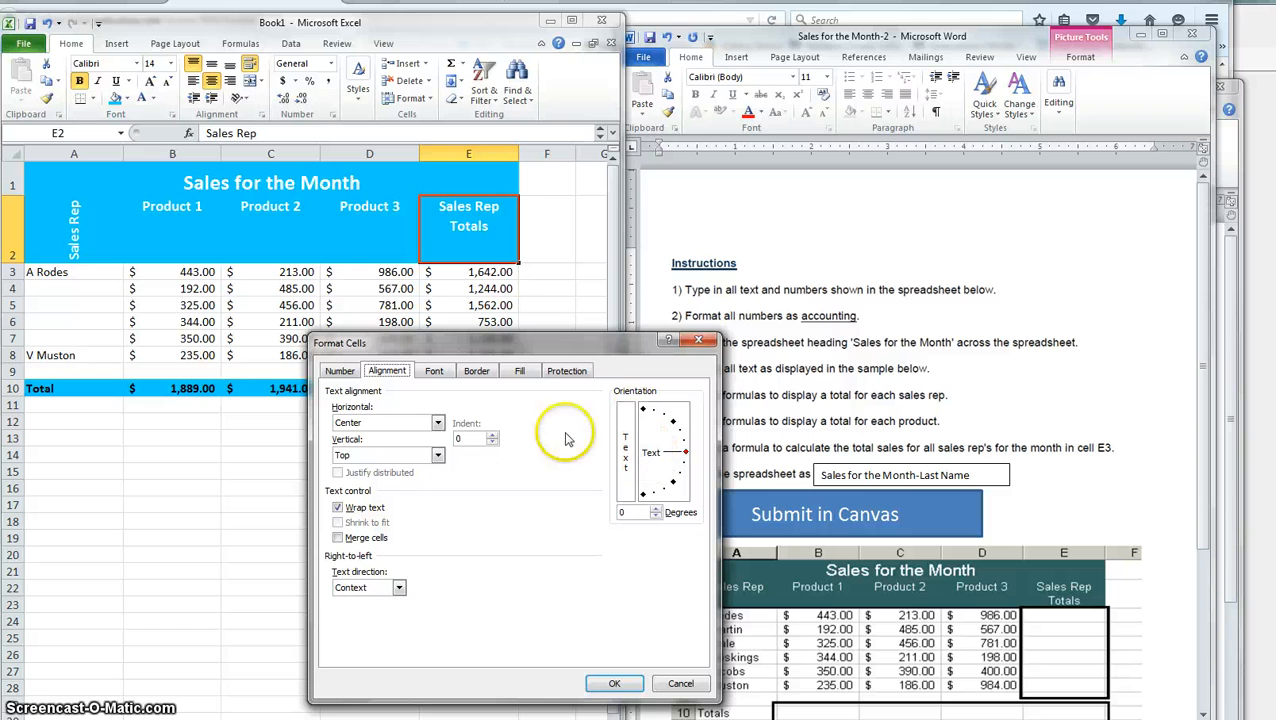
{"action": "left_click", "coordinate": [680, 683]}
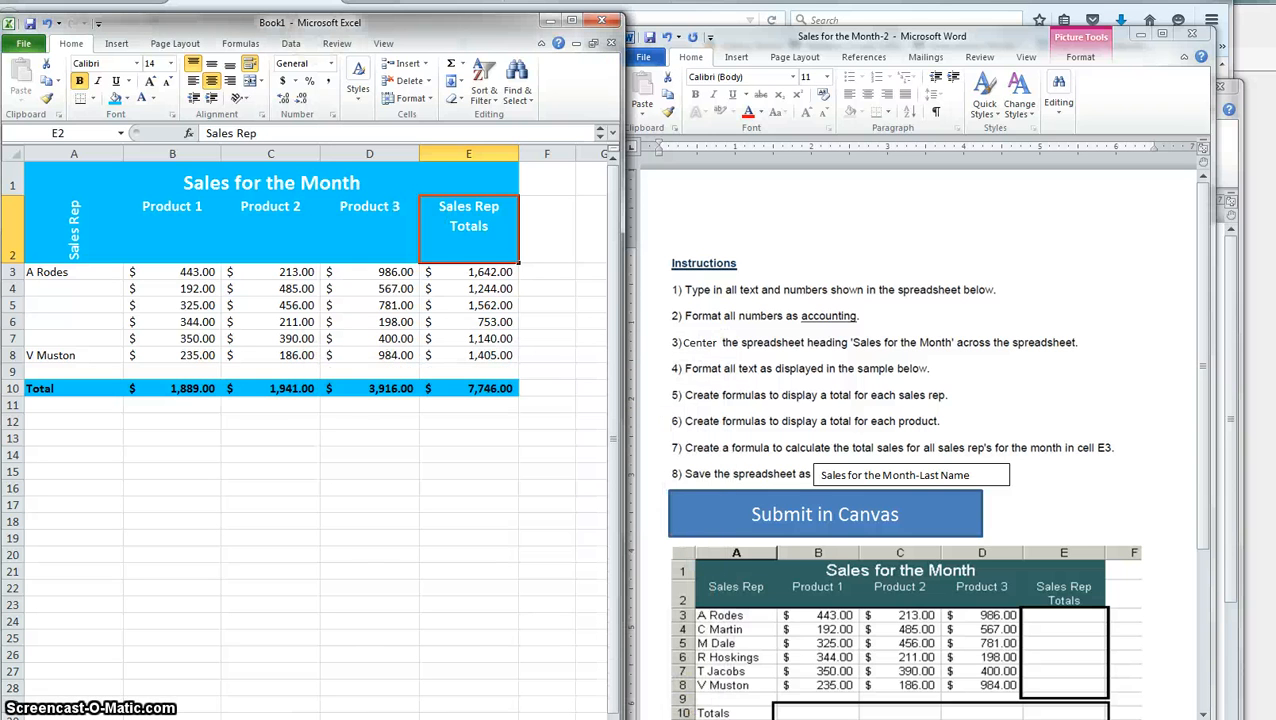
{"action": "left_click", "coordinate": [241, 99]}
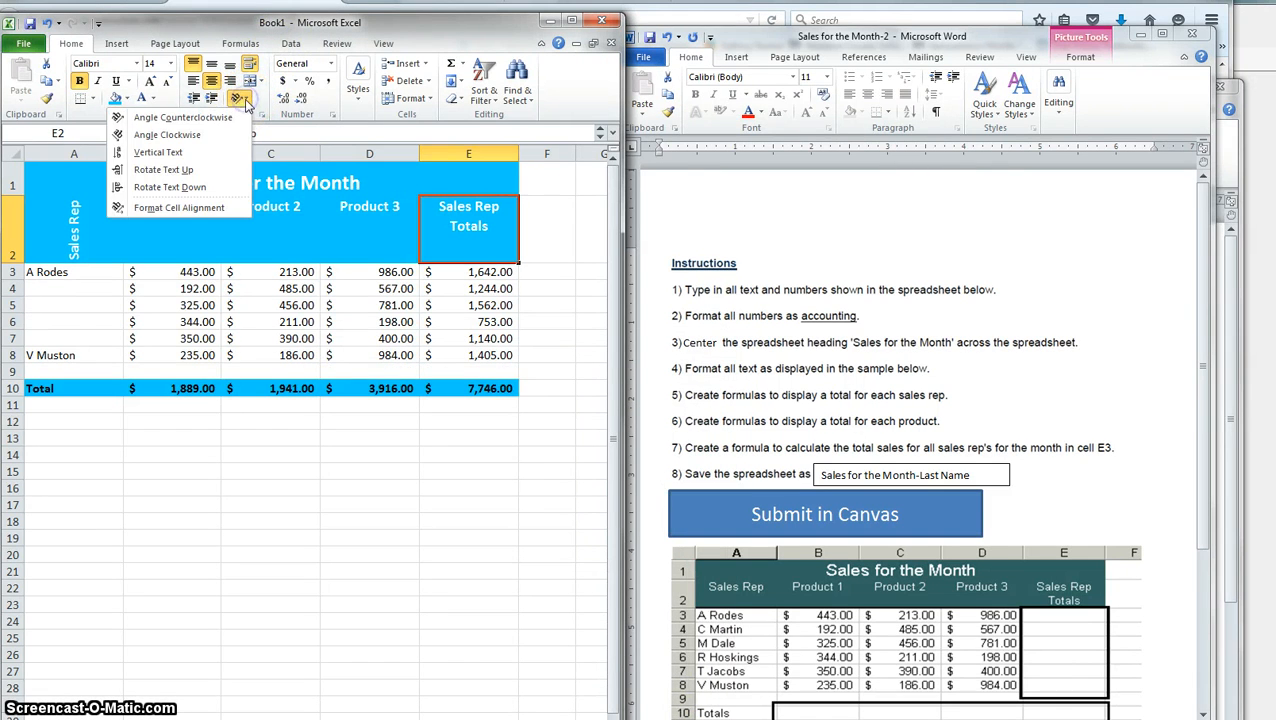
{"action": "left_click", "coordinate": [185, 172]}
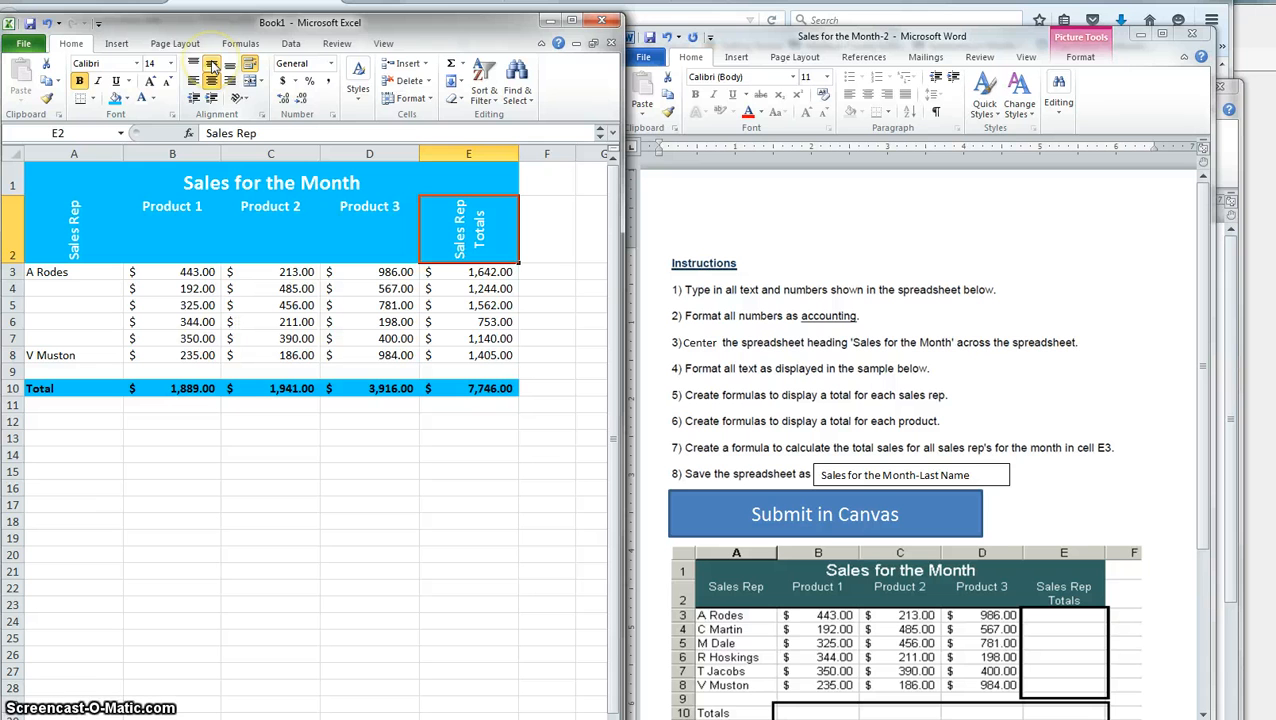
{"action": "left_click", "coordinate": [79, 82]}
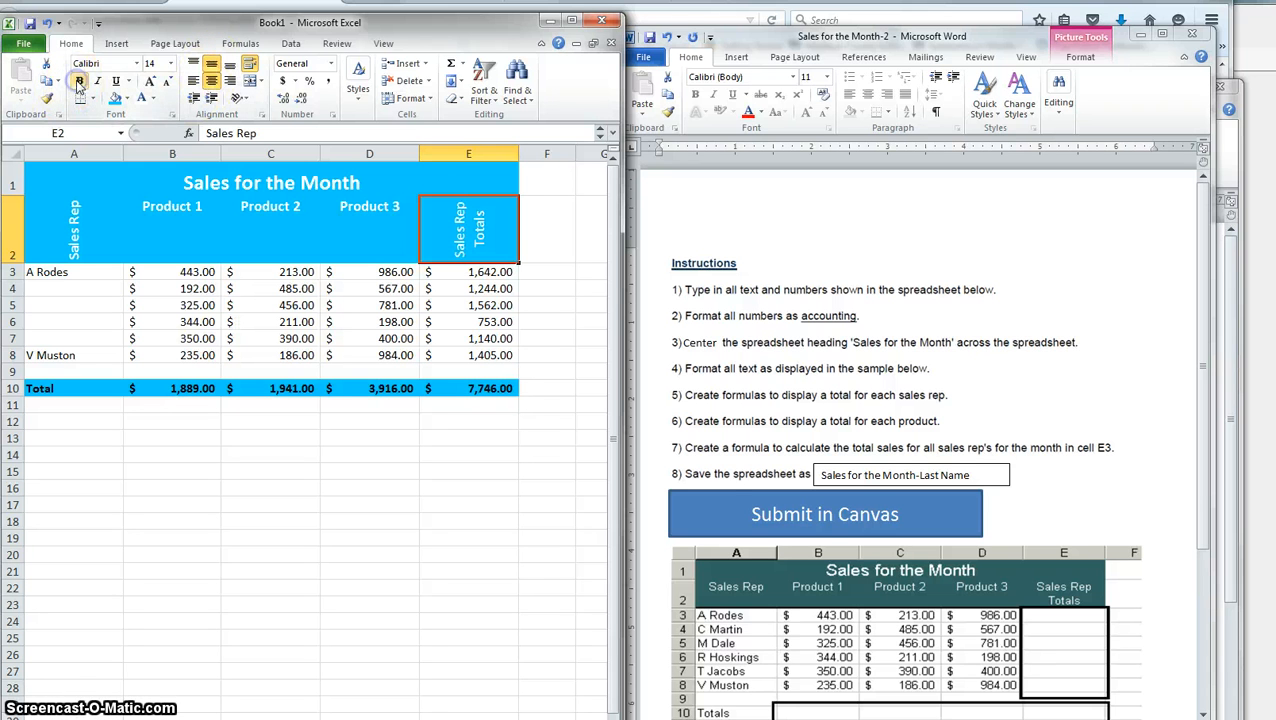
{"action": "left_click", "coordinate": [447, 484]}
Move the Word instructions document slightly aside and move the sales rep's name in A8 up to A4.
{"action": "left_click_drag", "start_coordinate": [1016, 42], "coordinate": [1060, 58]}
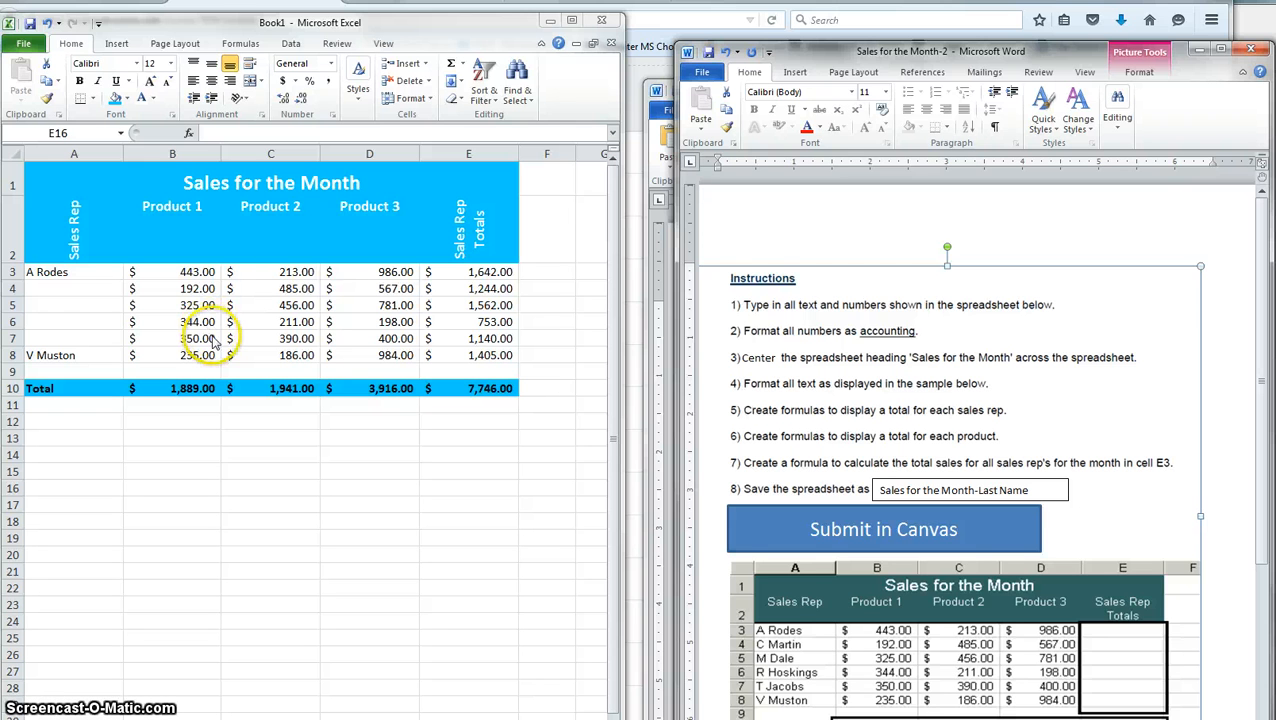
{"action": "left_click", "coordinate": [72, 288]}
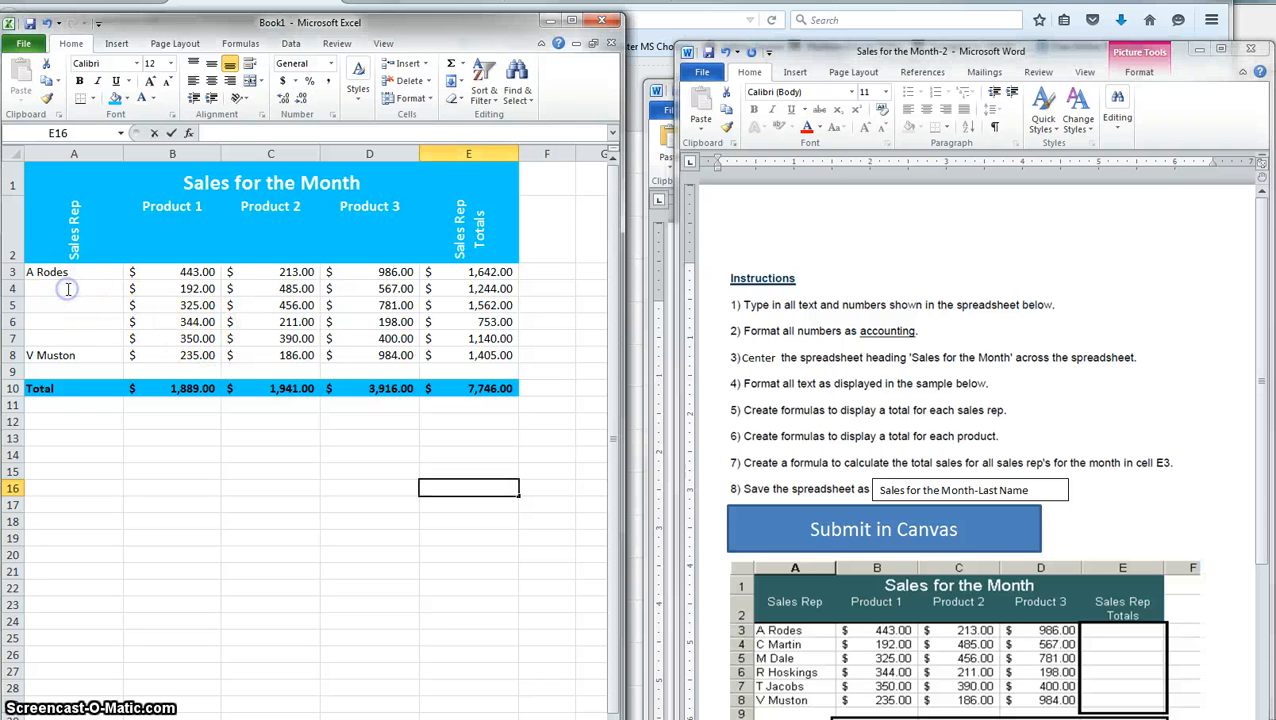
{"action": "left_click", "coordinate": [66, 355]}
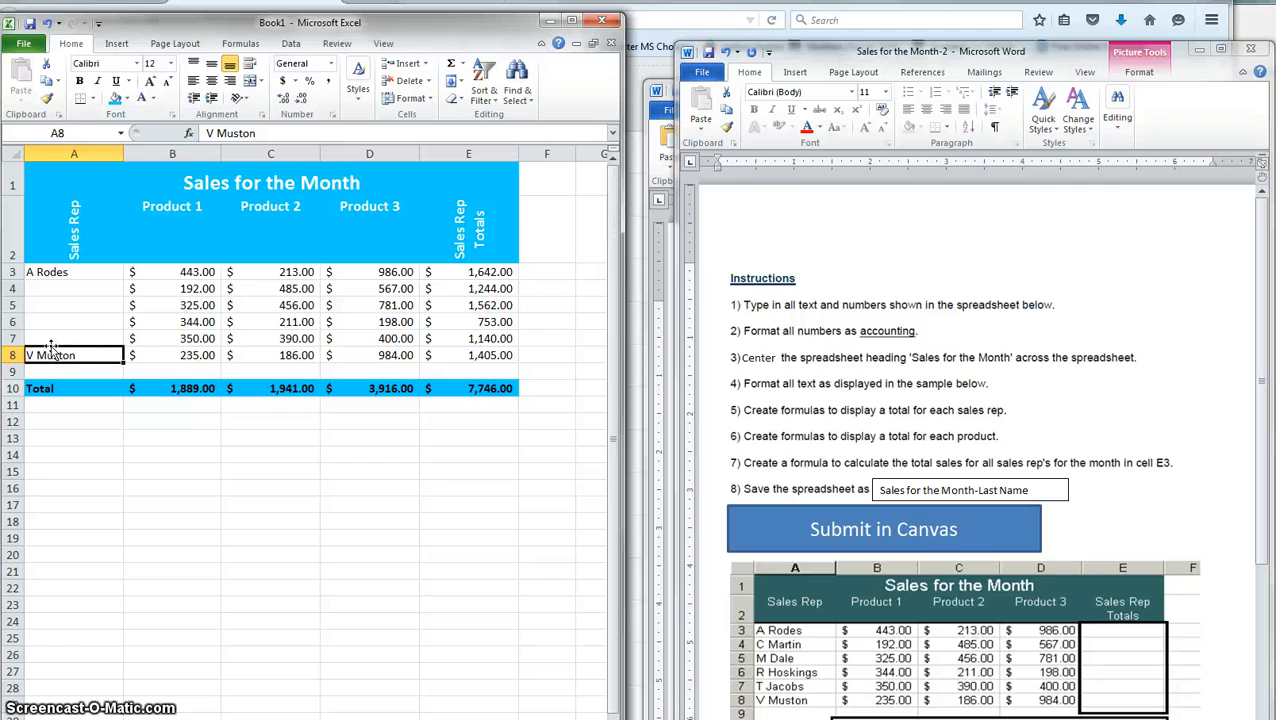
{"action": "left_click_drag", "start_coordinate": [52, 348], "coordinate": [54, 298]}
Fill A5:A8 with the names of the second to fifth sales reps in the Word sample, in the sample's order.
{"action": "left_click", "coordinate": [56, 304]}
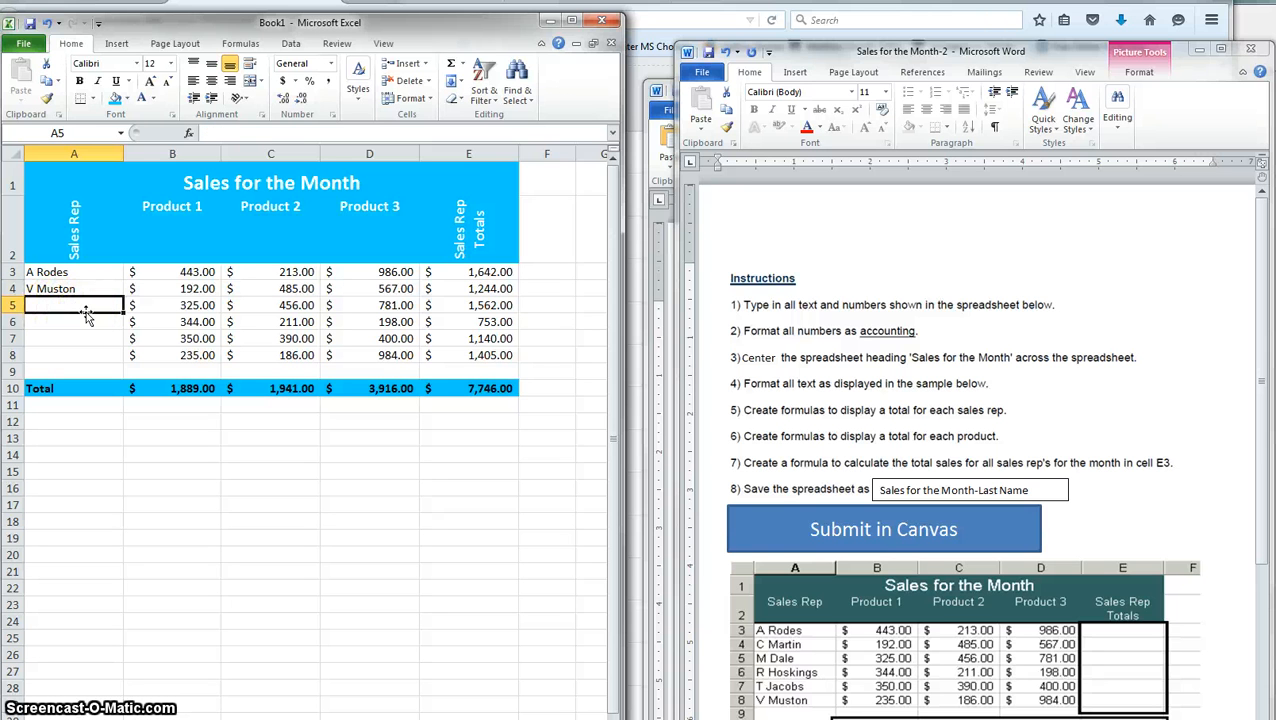
{"action": "type", "text": "C Martin"}
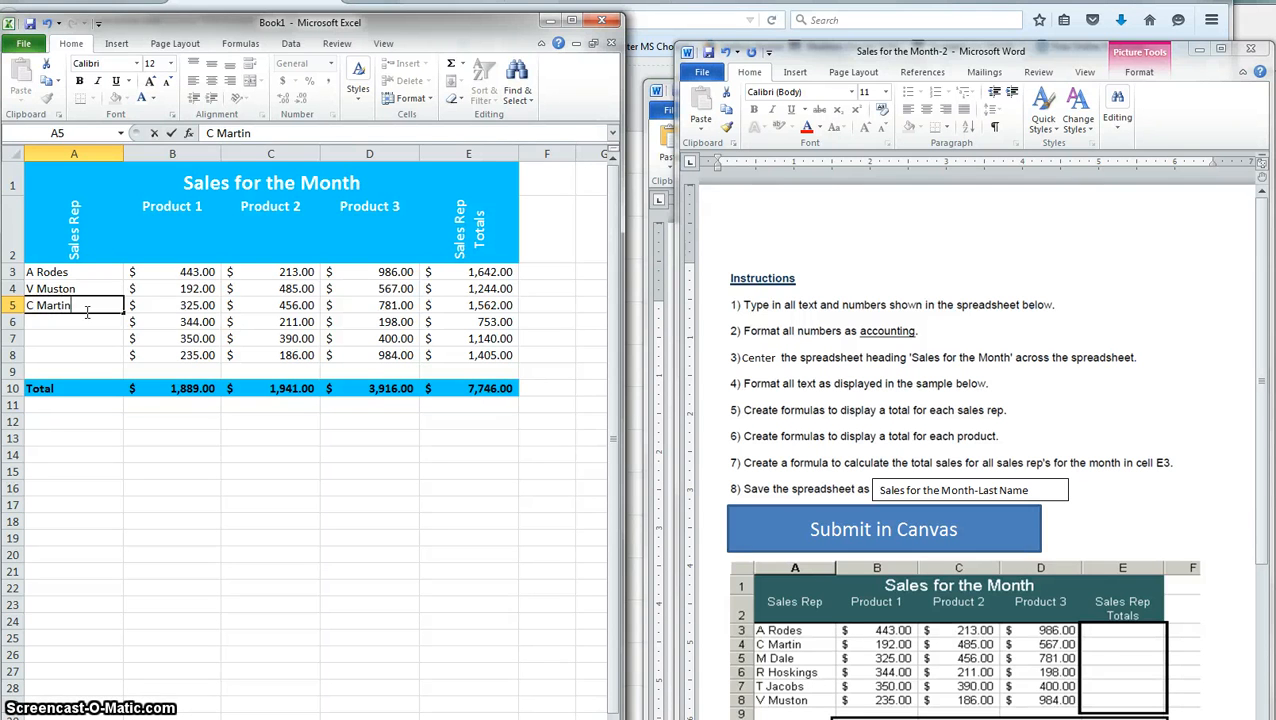
{"action": "key", "text": "Return"}
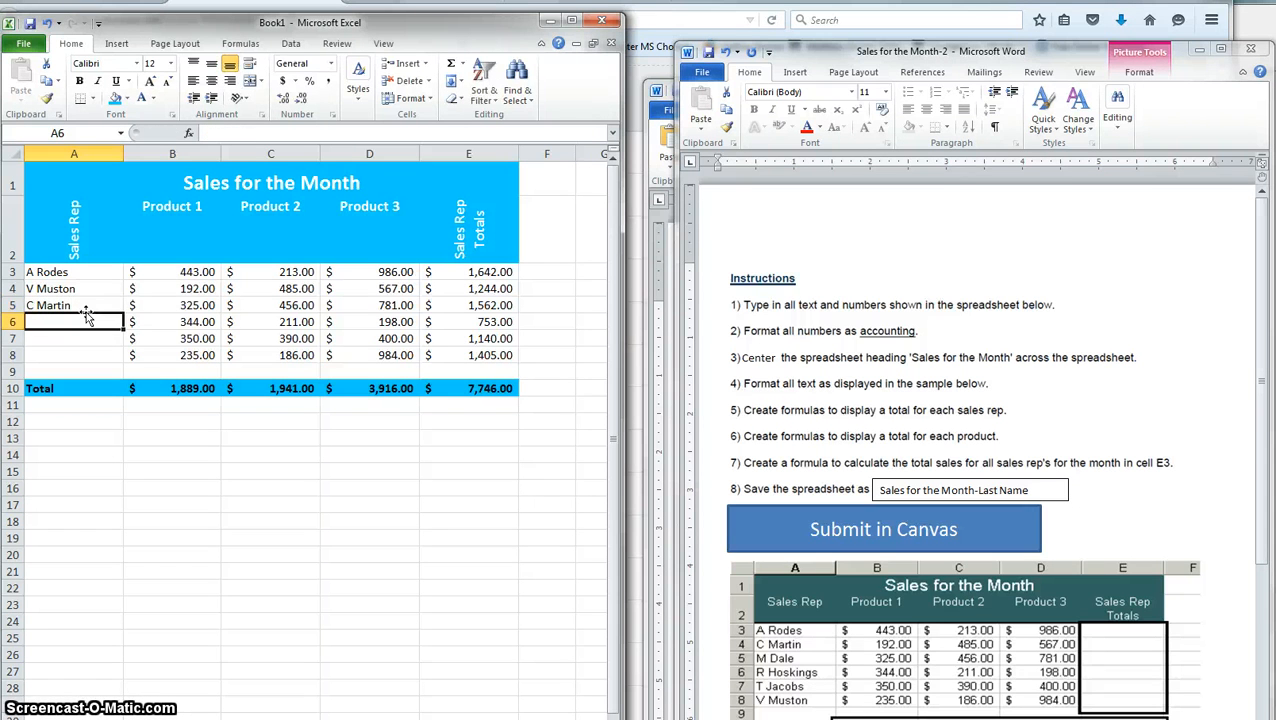
{"action": "type", "text": "M Dale"}
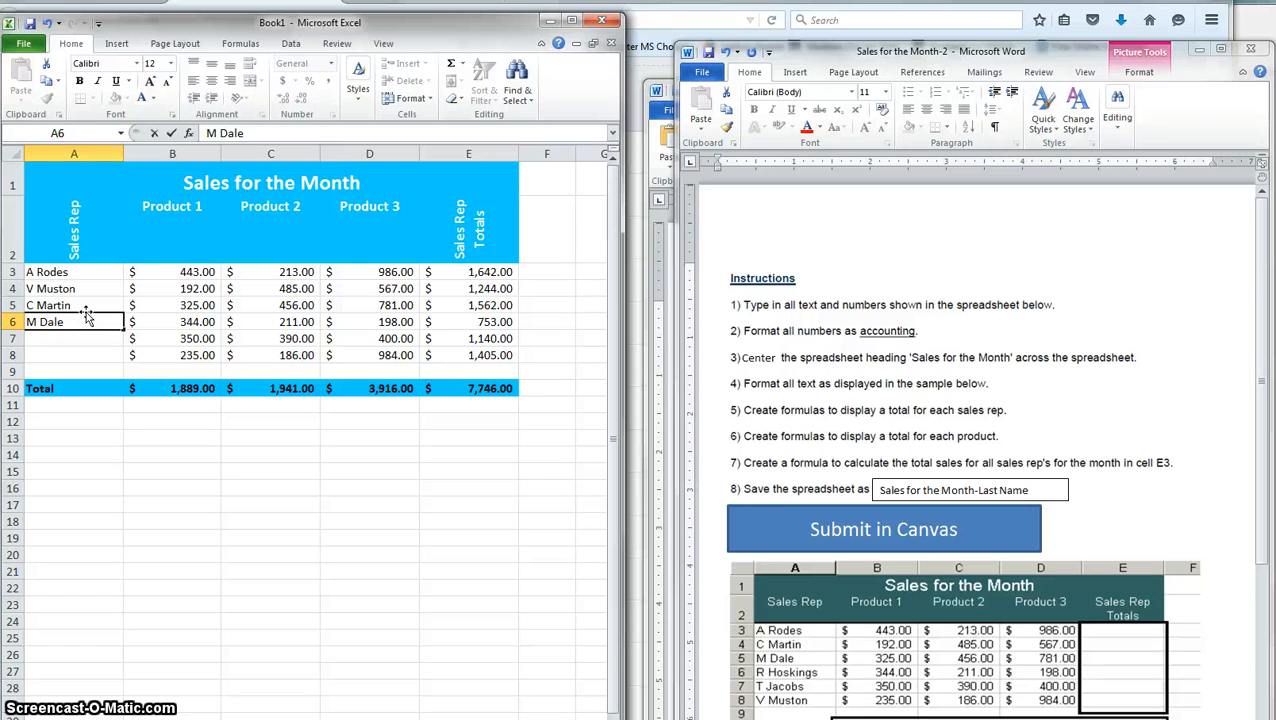
{"action": "key", "text": "Return"}
{"action": "type", "text": "R Ho"}
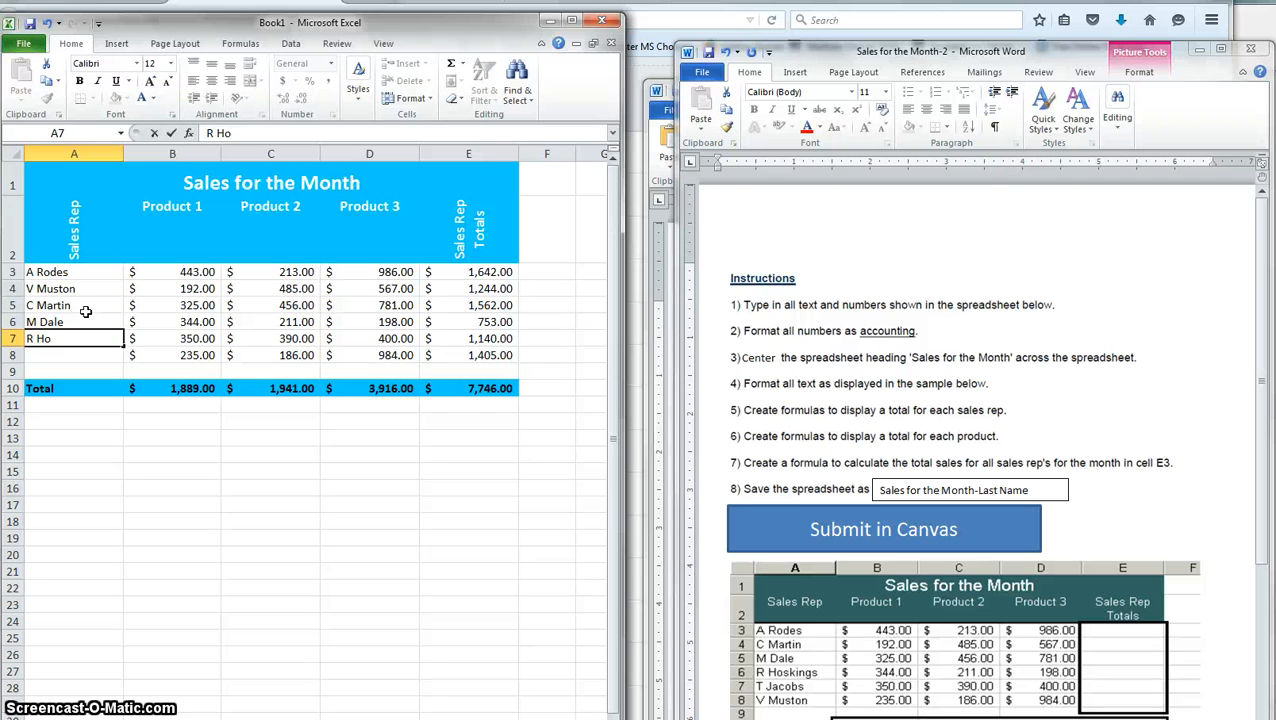
{"action": "type", "text": "skings"}
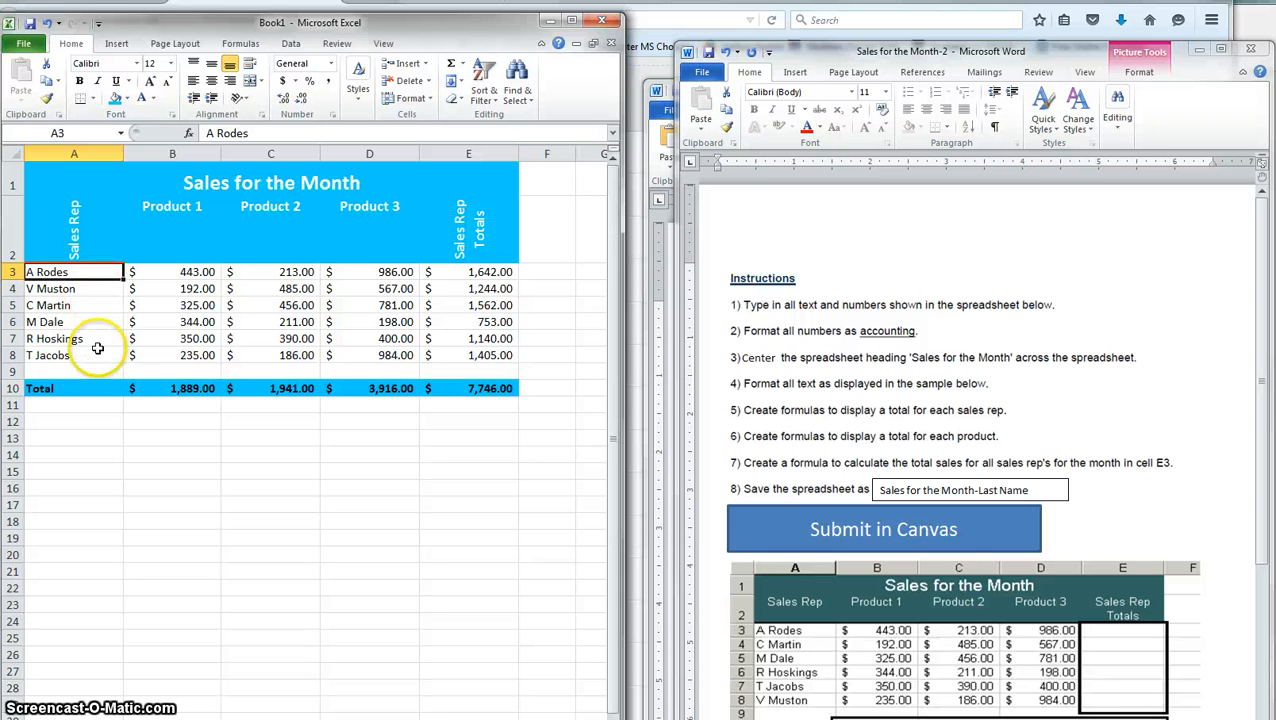
Sort the sales rep rows A3:E8 from A to Z by name.
{"action": "left_click_drag", "start_coordinate": [74, 270], "coordinate": [476, 356]}
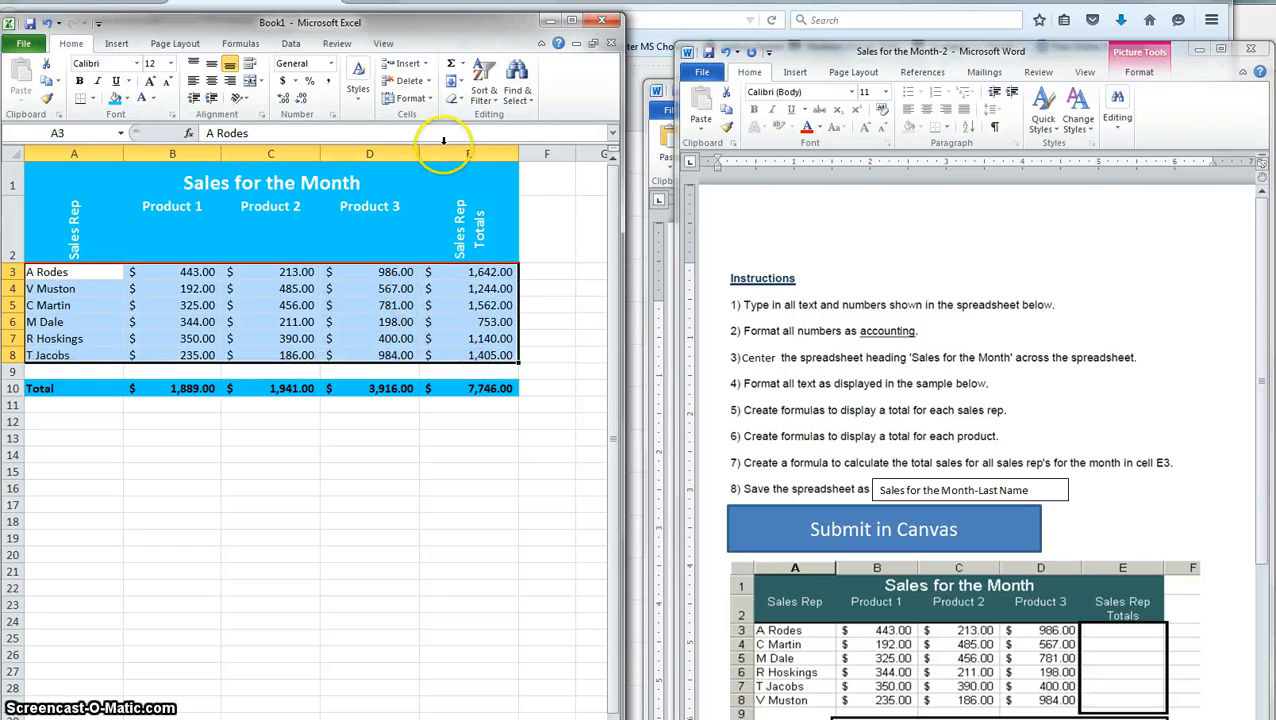
{"action": "left_click", "coordinate": [485, 86]}
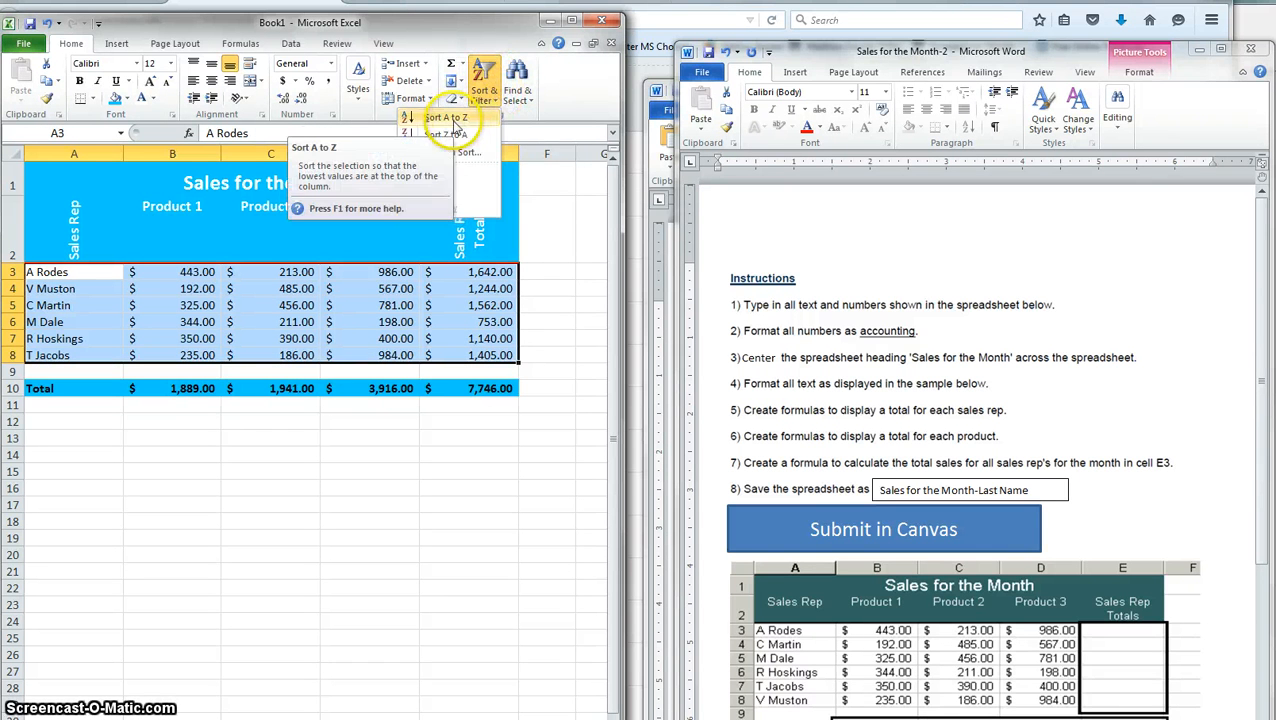
{"action": "left_click", "coordinate": [452, 118]}
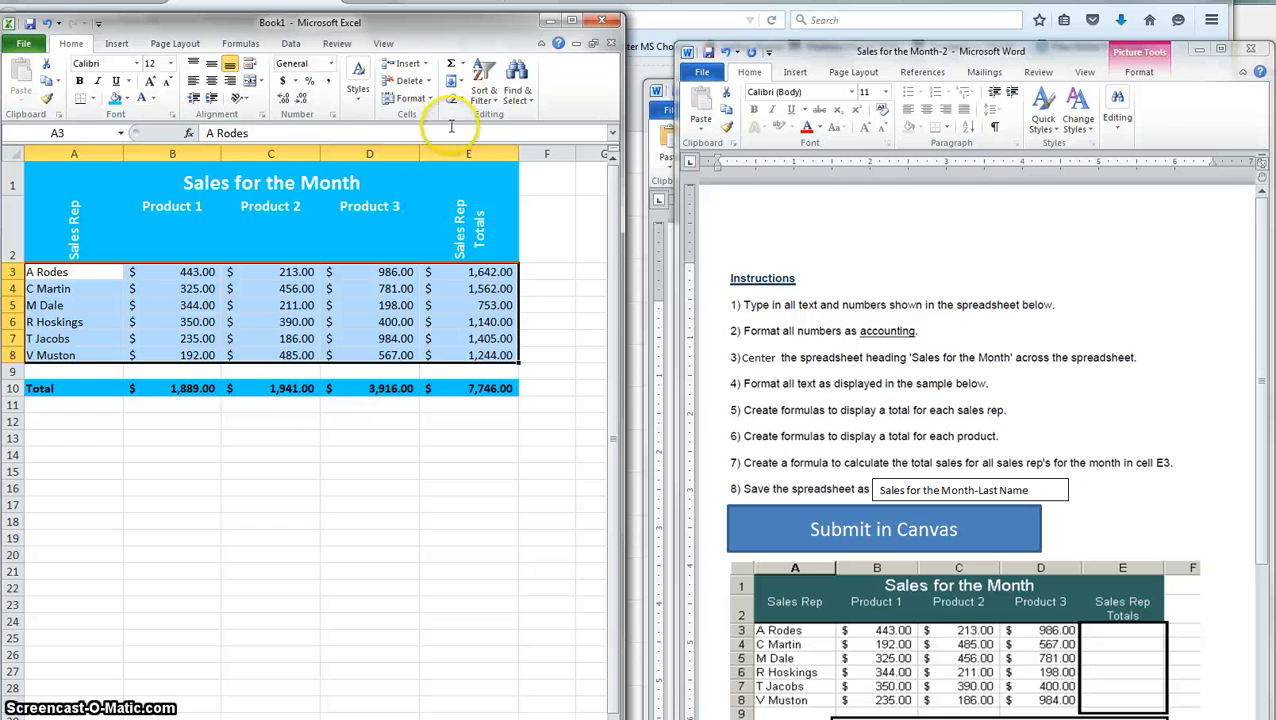